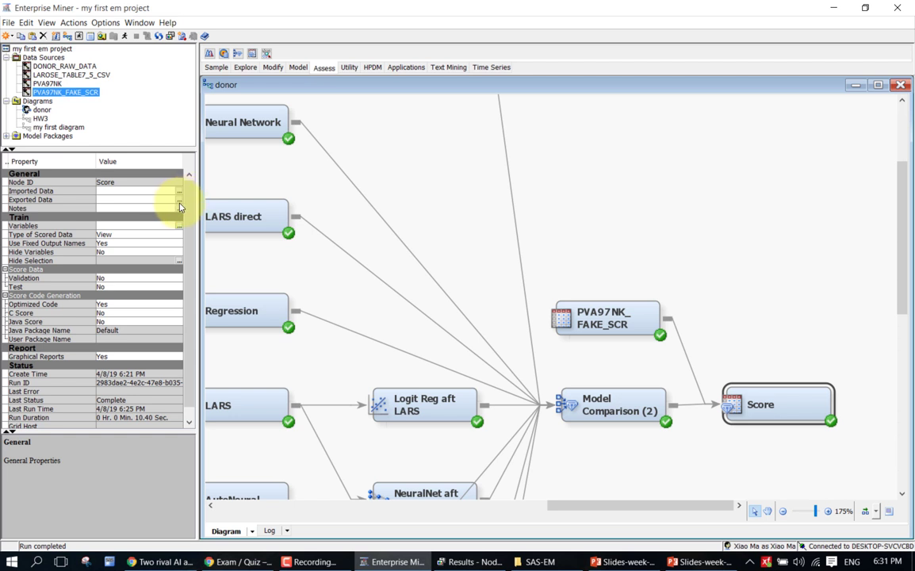
Step: Browse the Score node's exported SCORE table and look at its TARGET_B prediction and decision columns
click(179, 204)
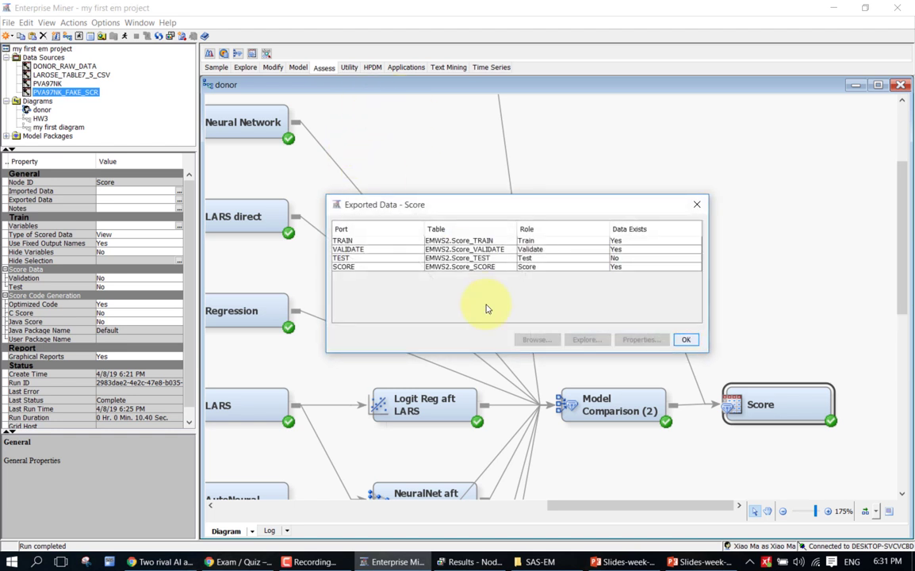
click(496, 267)
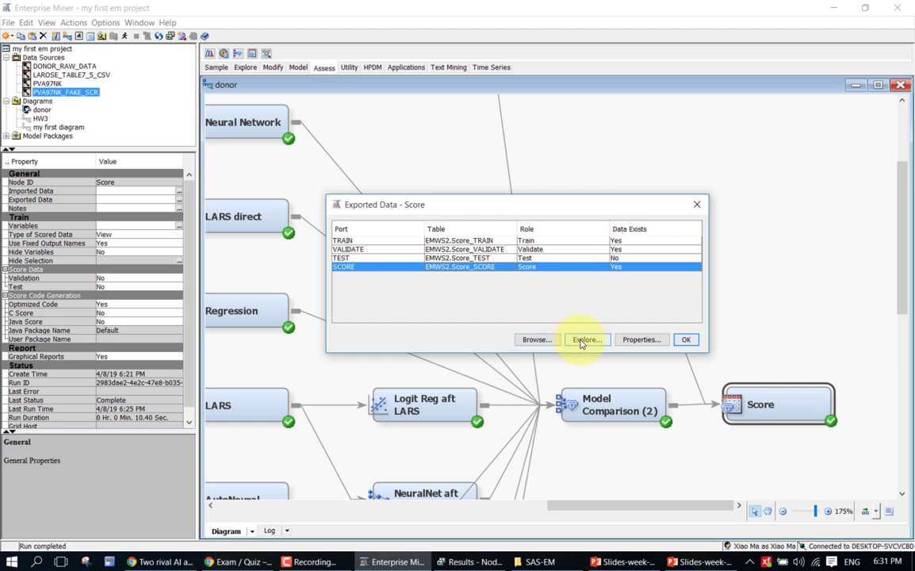
click(536, 339)
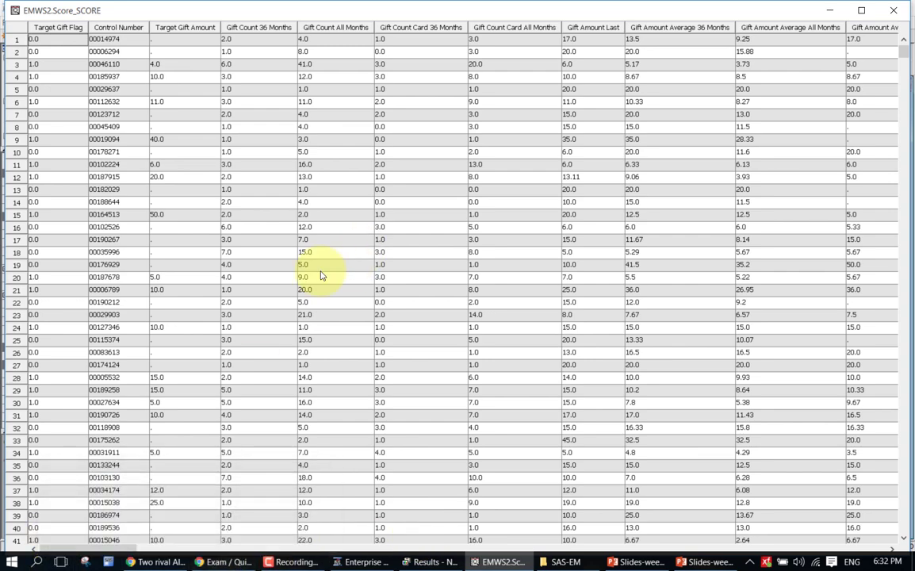
drag(119, 547, 889, 536)
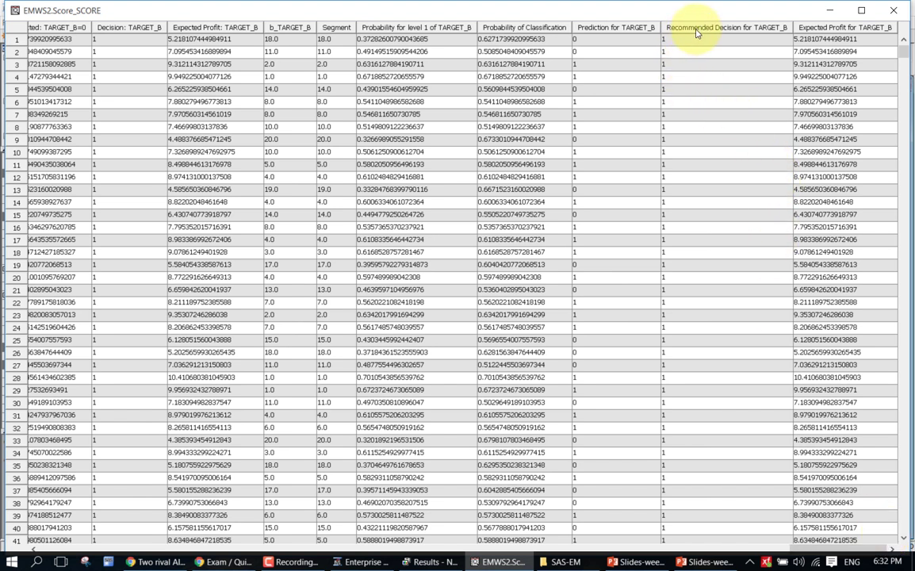
Step: Sort the scored table by Prediction for TARGET_B, review the rows, and return to the donor diagram
click(639, 33)
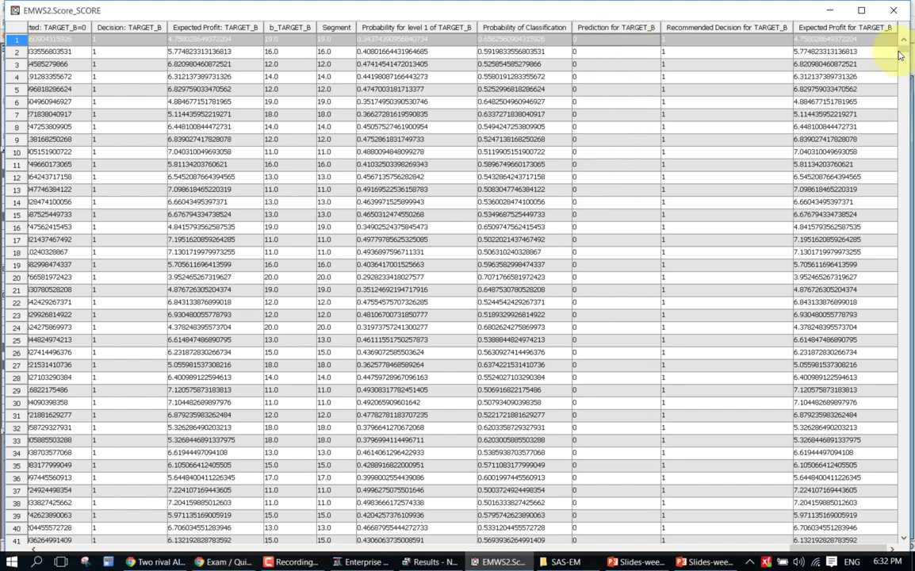
drag(899, 52, 902, 482)
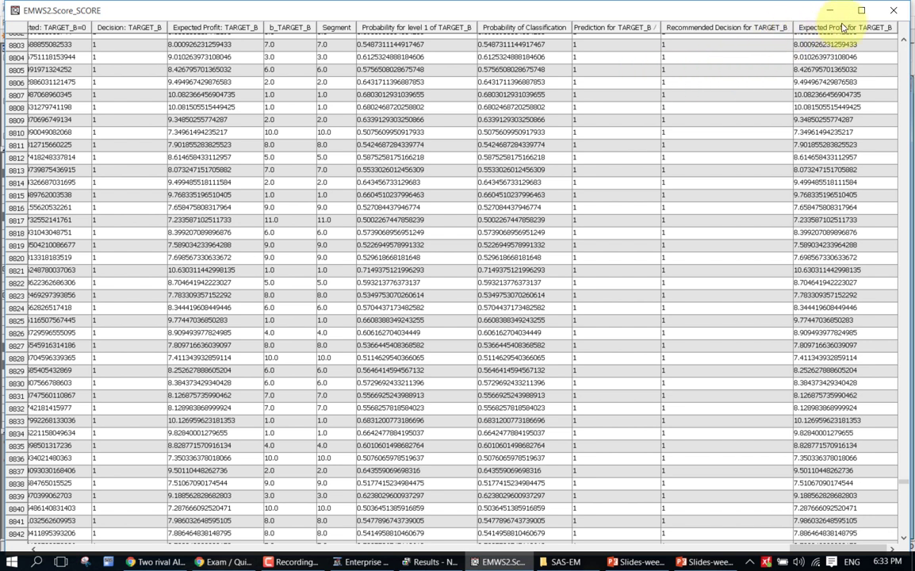
click(893, 10)
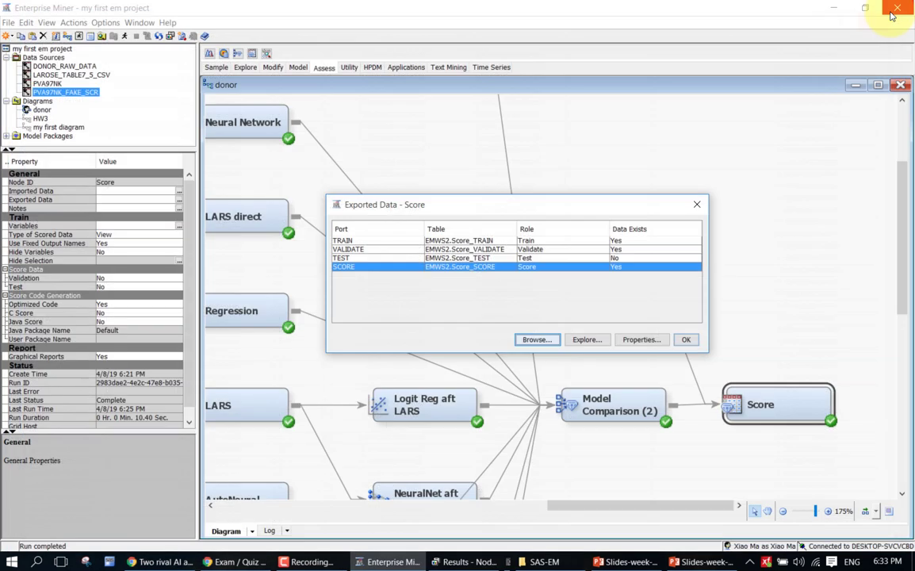
click(696, 204)
click(712, 504)
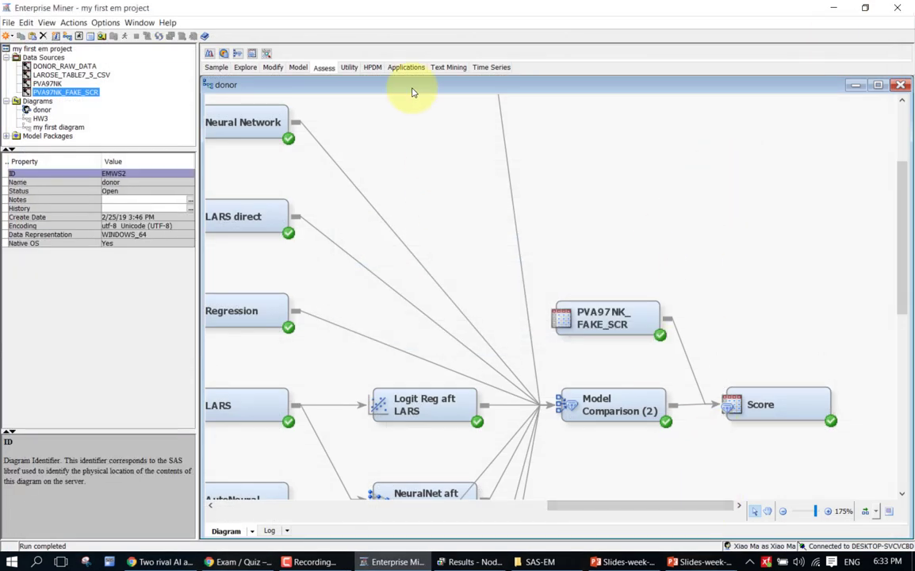
Step: Add a SAS Code utility node to the donor diagram beside the Score node
click(346, 68)
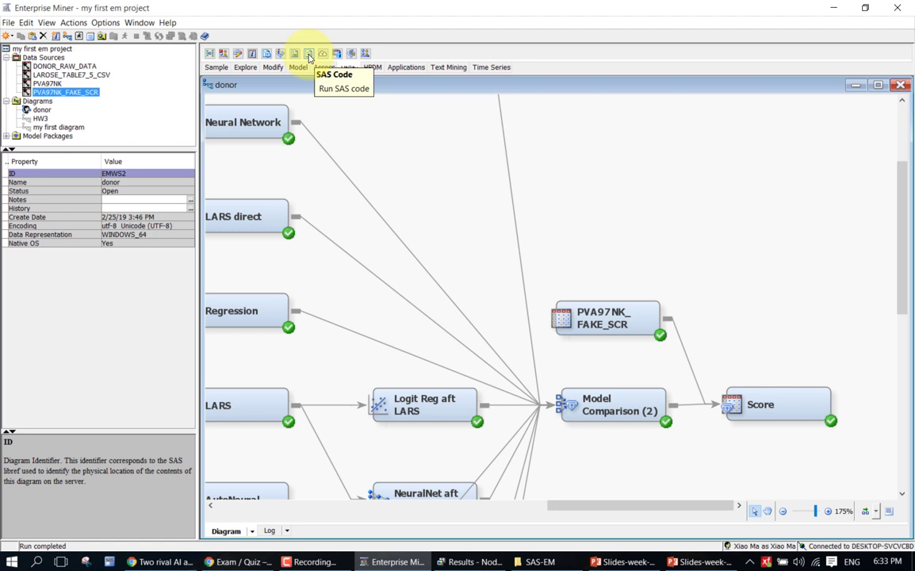
drag(308, 57, 848, 325)
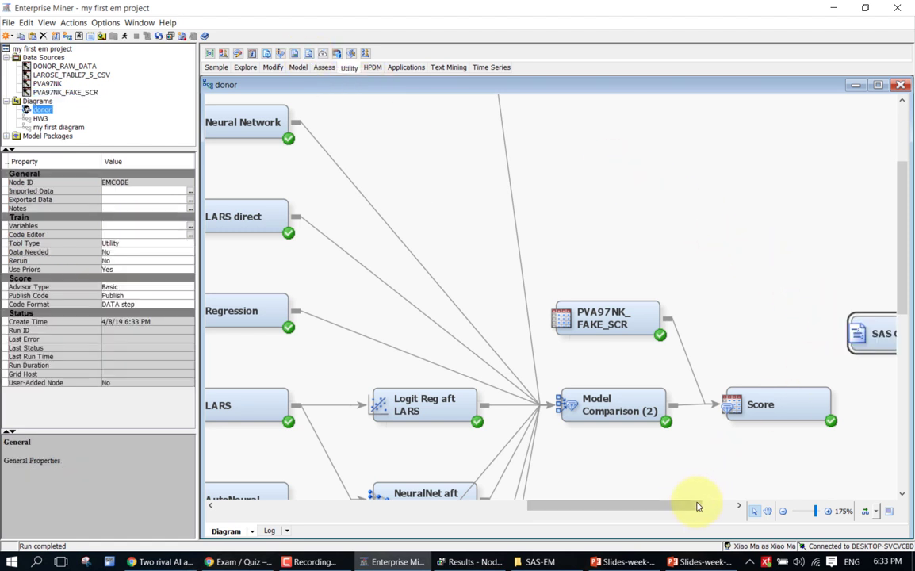
drag(696, 504, 705, 504)
drag(755, 327, 765, 380)
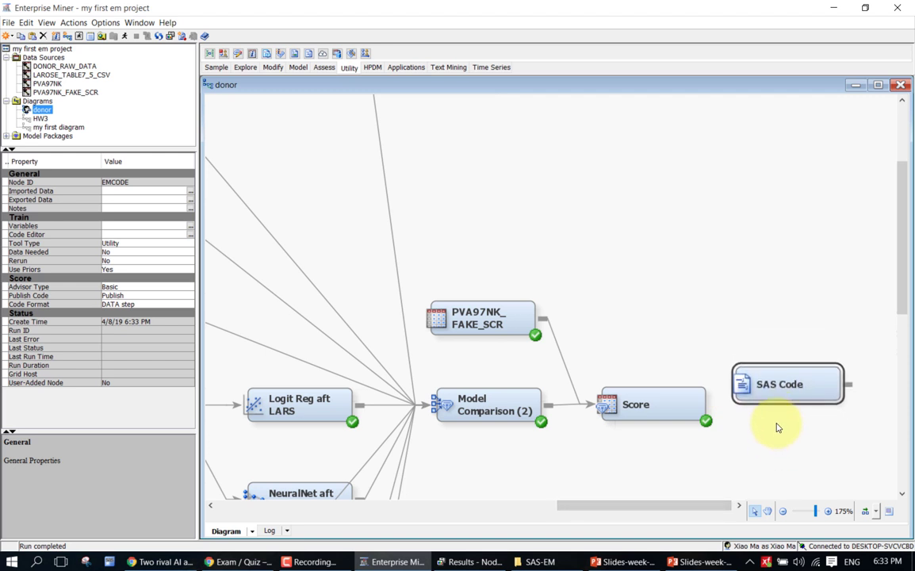
drag(777, 409, 775, 415)
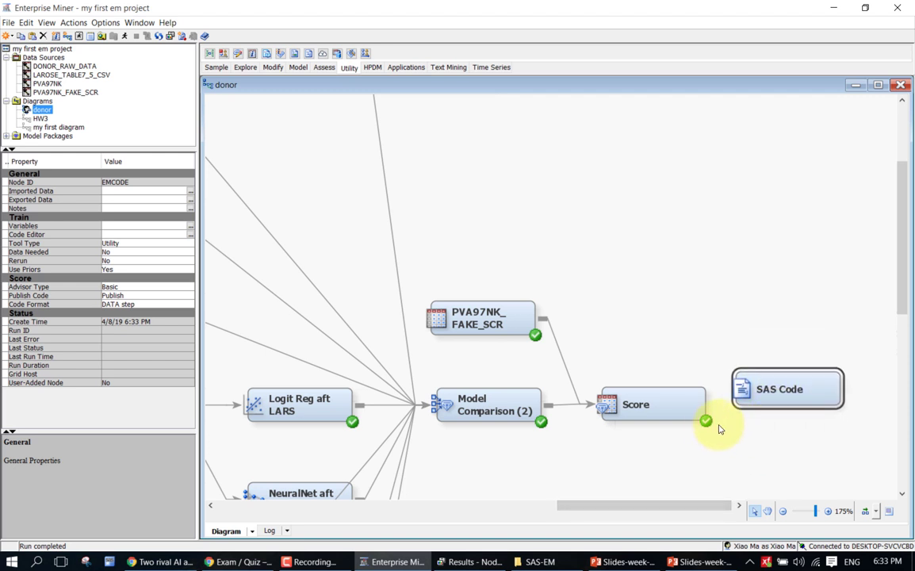
Step: Align the SAS Code node with the Score node and connect Score to SAS Code
drag(902, 303, 904, 336)
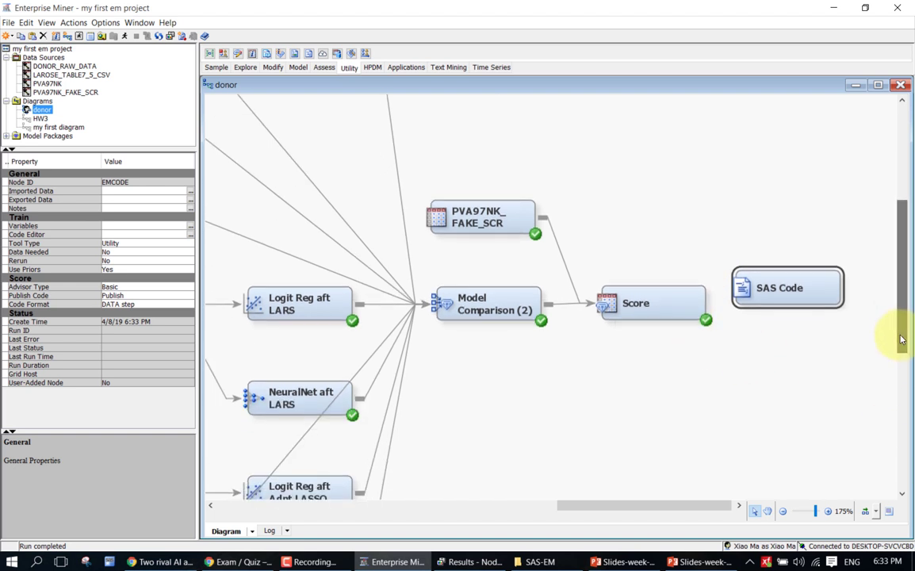
drag(778, 305, 777, 322)
drag(711, 303, 807, 301)
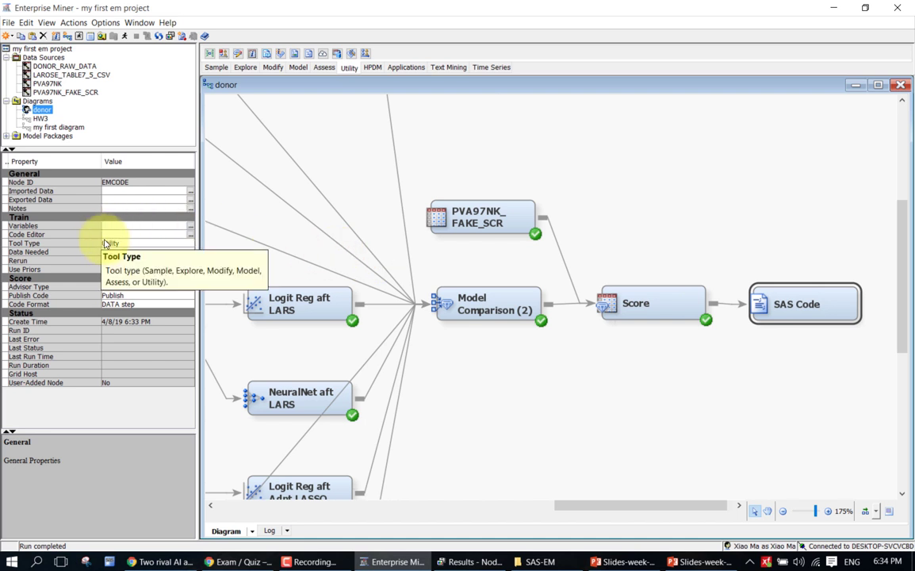
Step: Open the SAS Code node's training code editor and close the Score node's results window
click(190, 236)
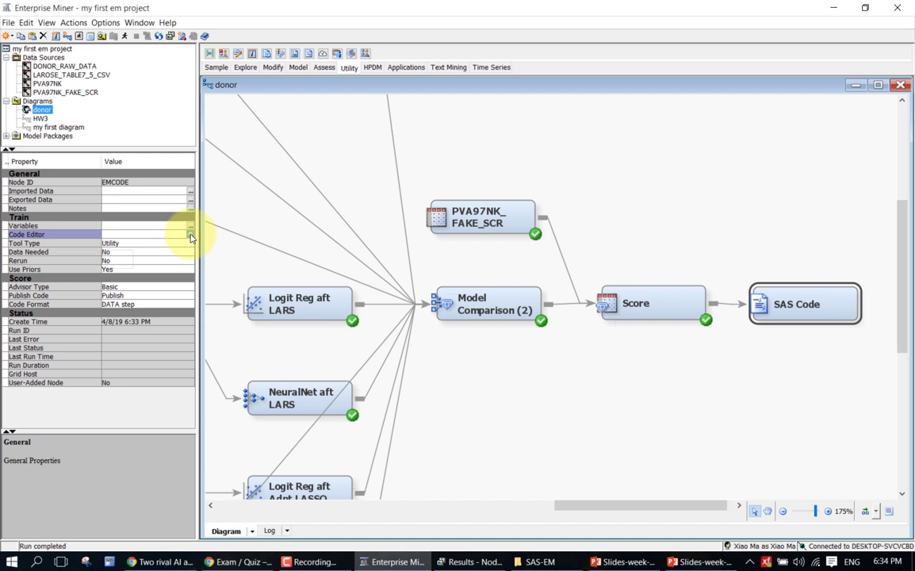
key(XF86AudioRaiseVolume)
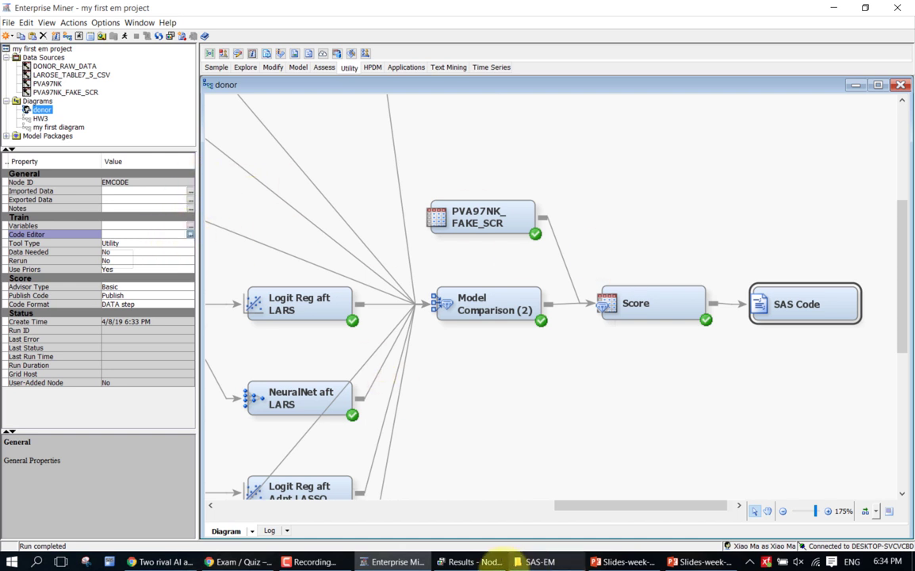
click(473, 561)
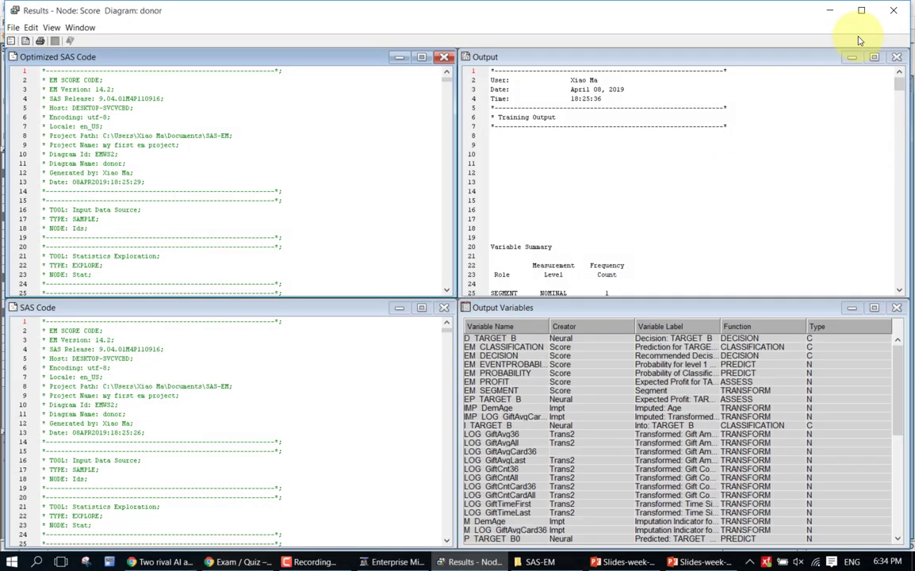
click(889, 20)
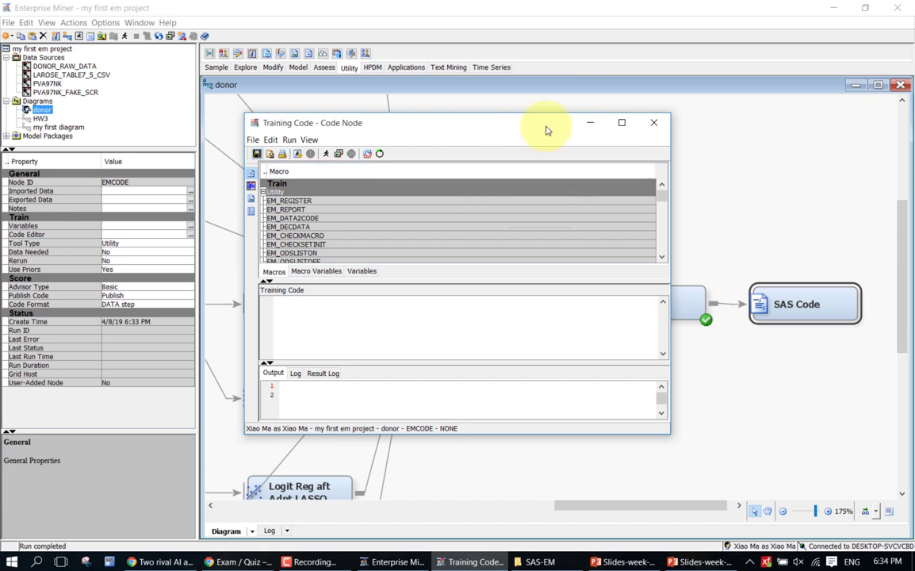
Step: Stretch the code editor window to full height and begin the training code with the line "data mylib.Scored;"
drag(557, 122, 527, 123)
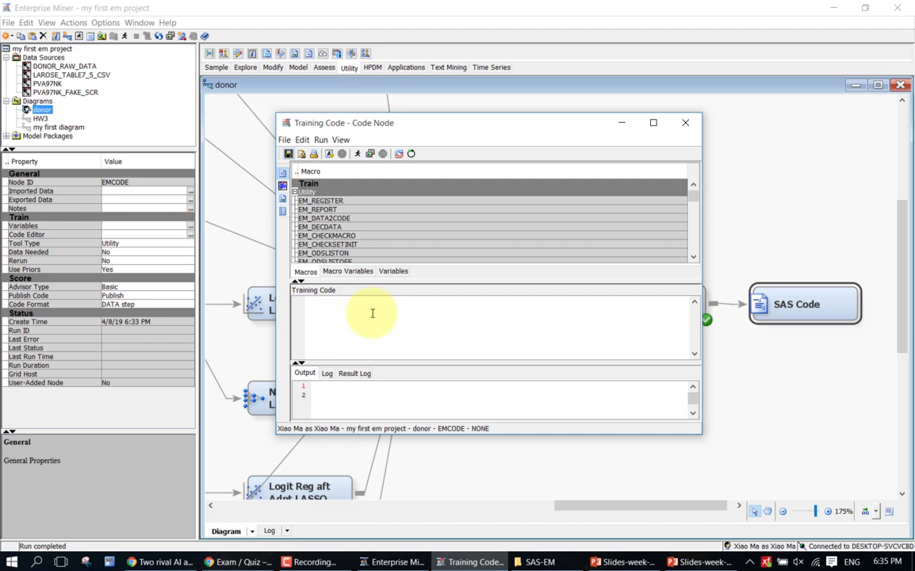
double_click(508, 114)
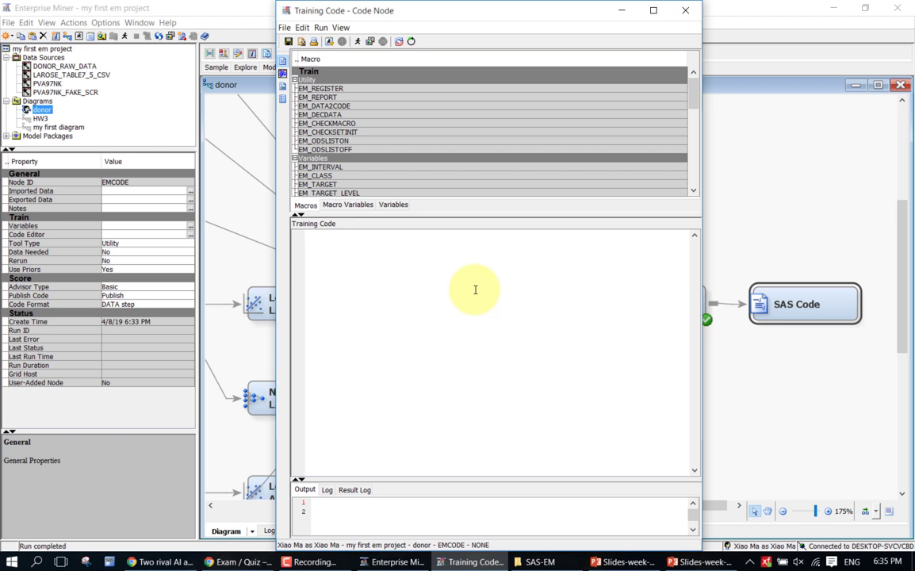
text(data)
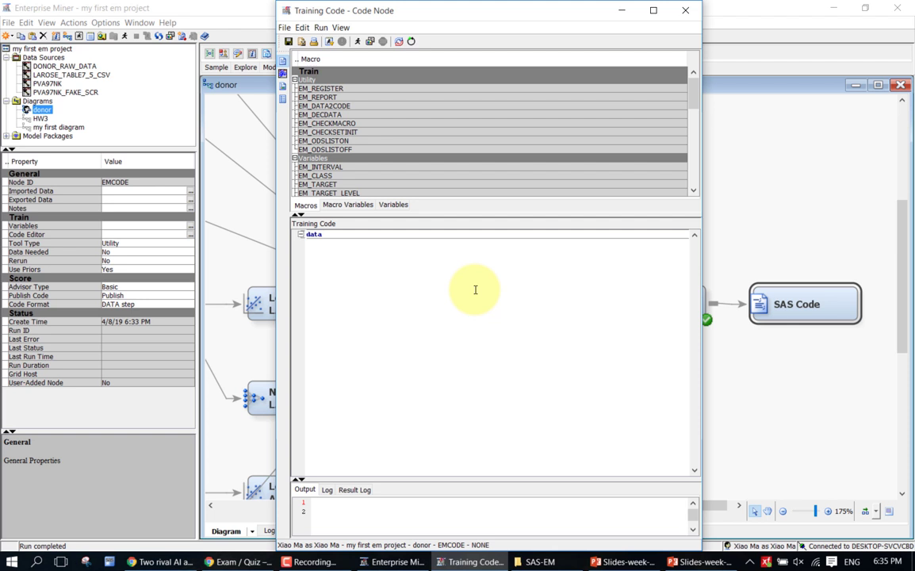
text(mylib)
text(.)
text(predicted)
key(BackSpace)
key(BackSpace)
key(BackSpace)
key(BackSpace)
key(BackSpace)
key(BackSpace)
key(BackSpace)
key(BackSpace)
key(BackSpace)
text(Scored;)
key(Return)
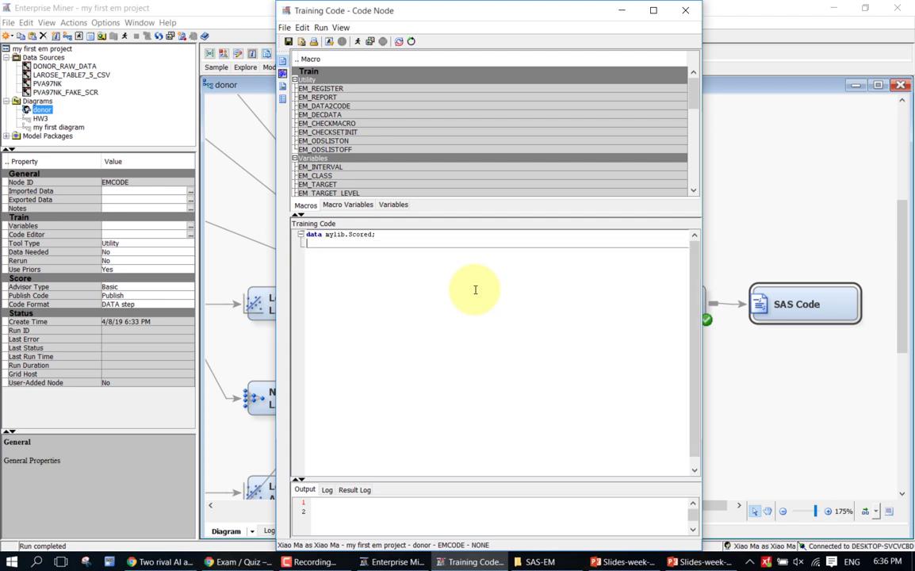
Step: Complete the data step with an indented "set &EM_IMPORT_SCORE;" line followed by "run;"
key(Tab)
text(set &EM_IMPORT_SCORE;)
key(Return)
text(ru)
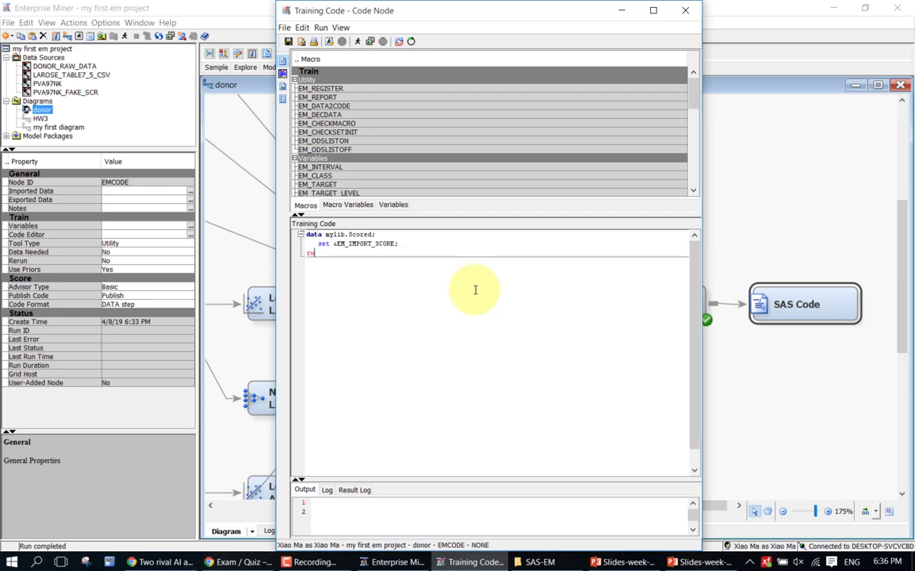
text(n;)
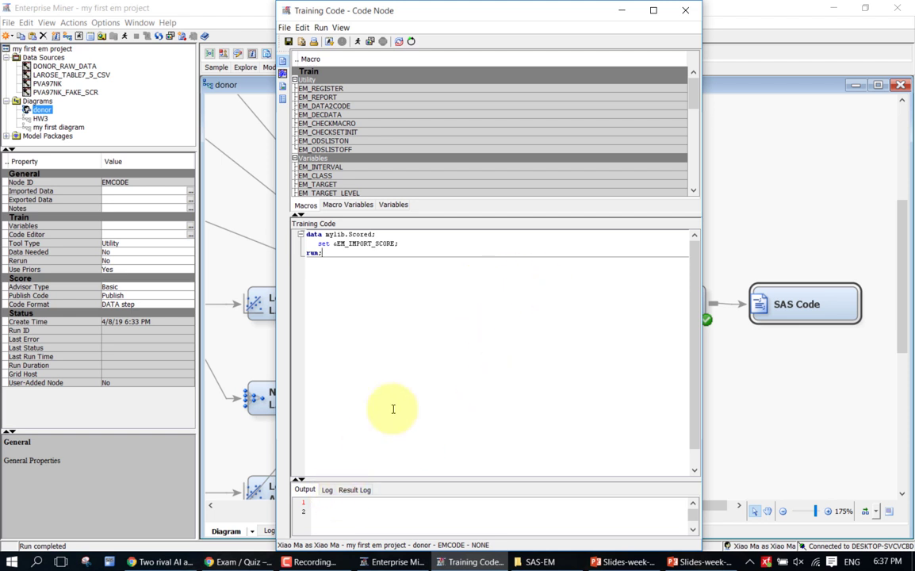
Step: Copy the whole training code into a new blank Word document
drag(331, 253, 290, 229)
click(333, 257)
drag(326, 254, 299, 229)
key(ctrl+c)
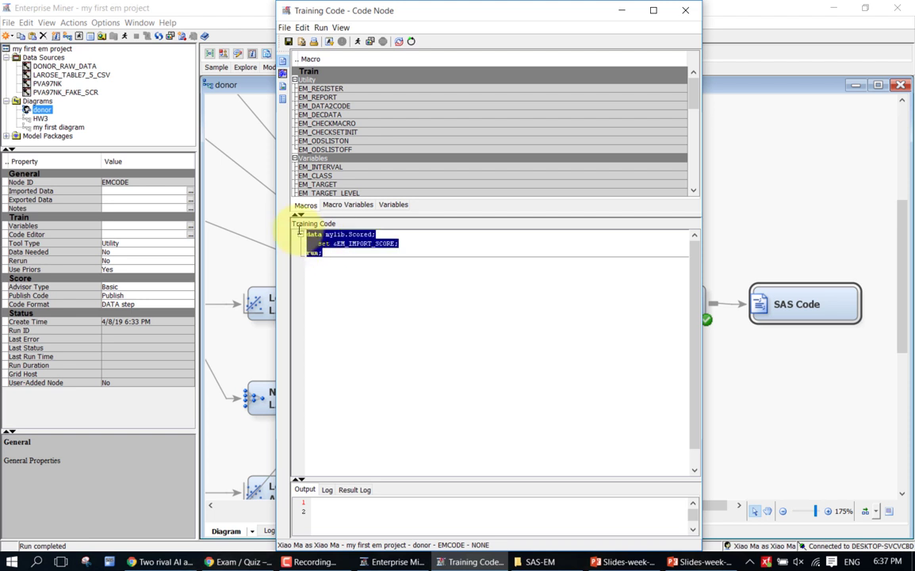
key(super)
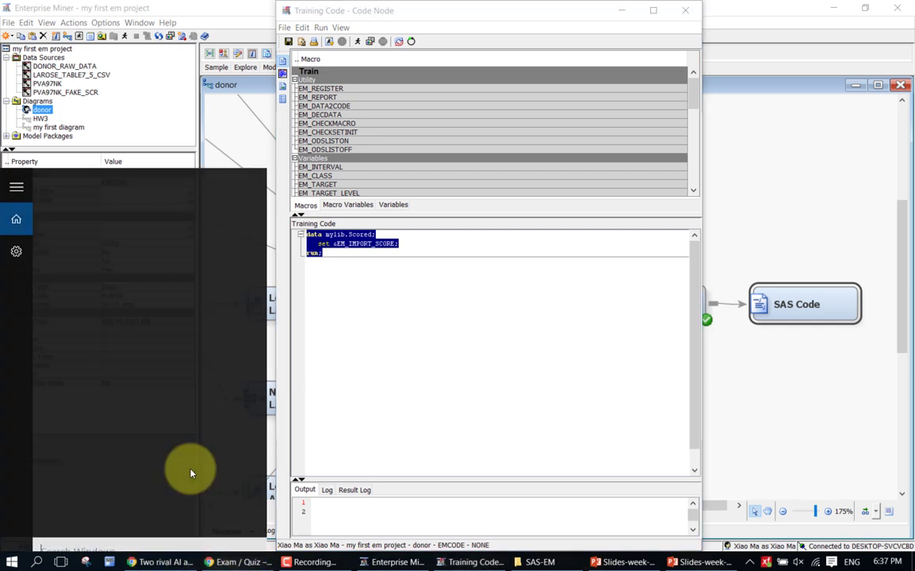
text(wor)
key(Return)
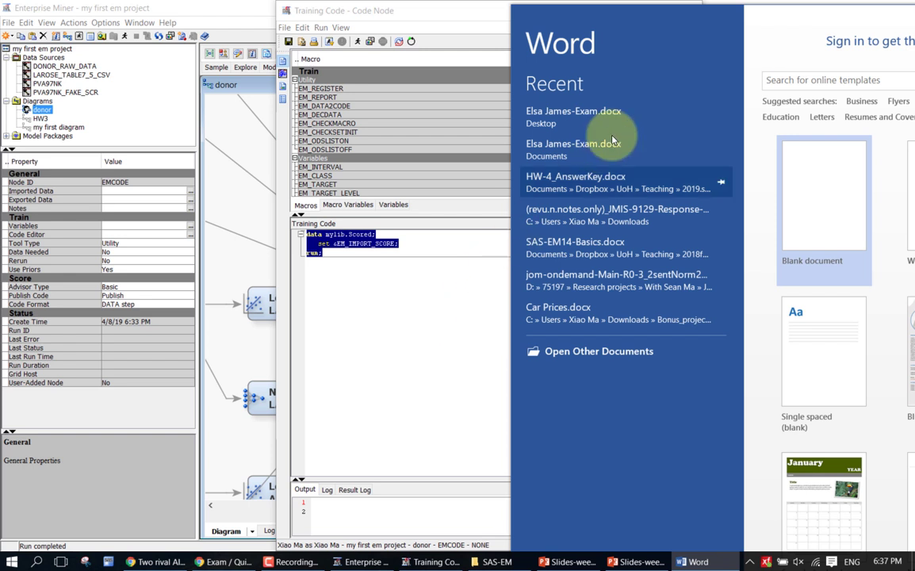
click(836, 167)
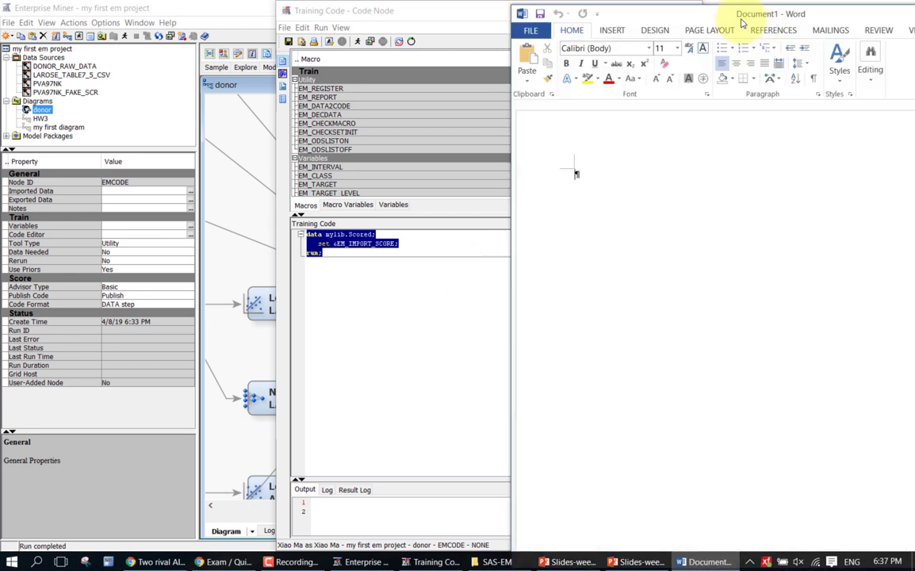
key(ctrl+v)
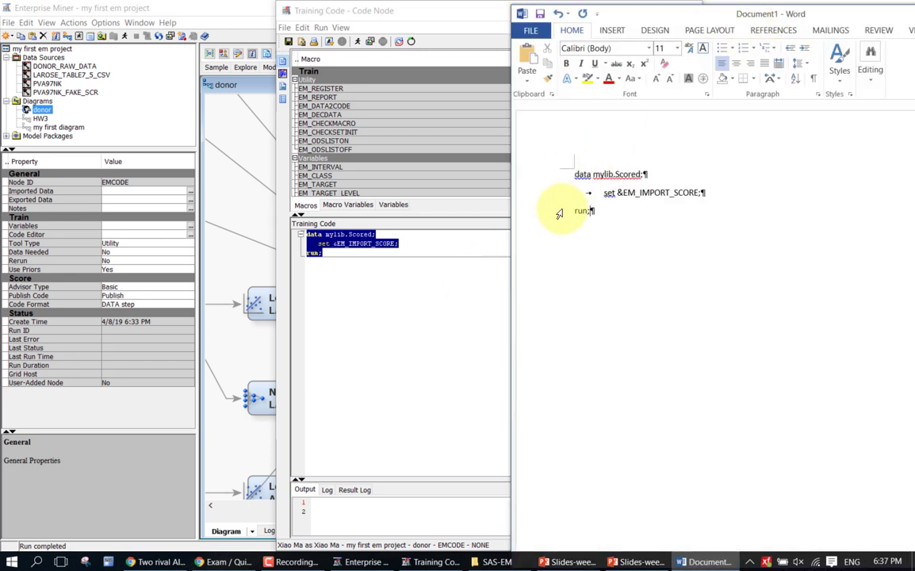
Step: Set the font size of all the pasted code in the Word document to 30
key(ctrl+a)
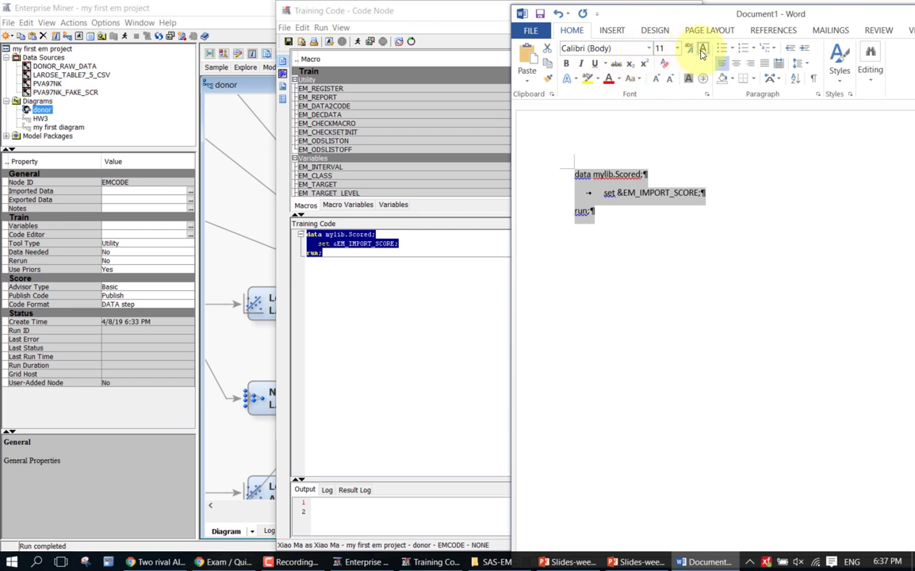
click(668, 54)
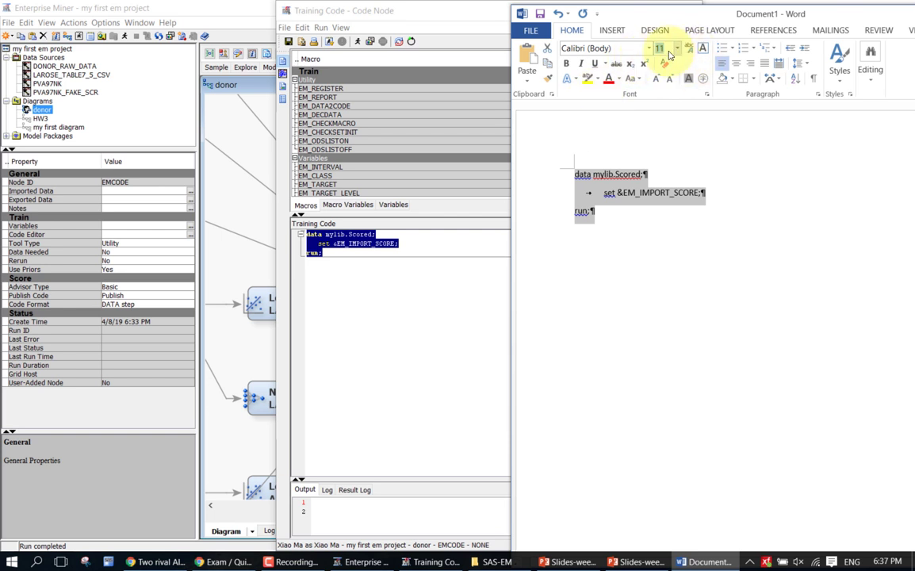
text(30)
key(Return)
click(684, 350)
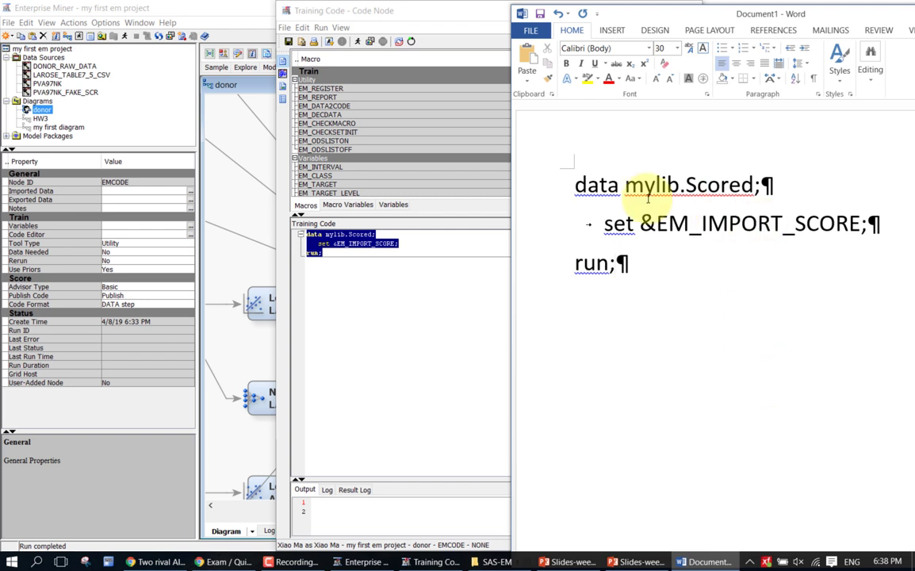
Step: Minimize the Word document and restore the Training Code editor window to its smaller size in Enterprise Miner
drag(819, 18, 748, 20)
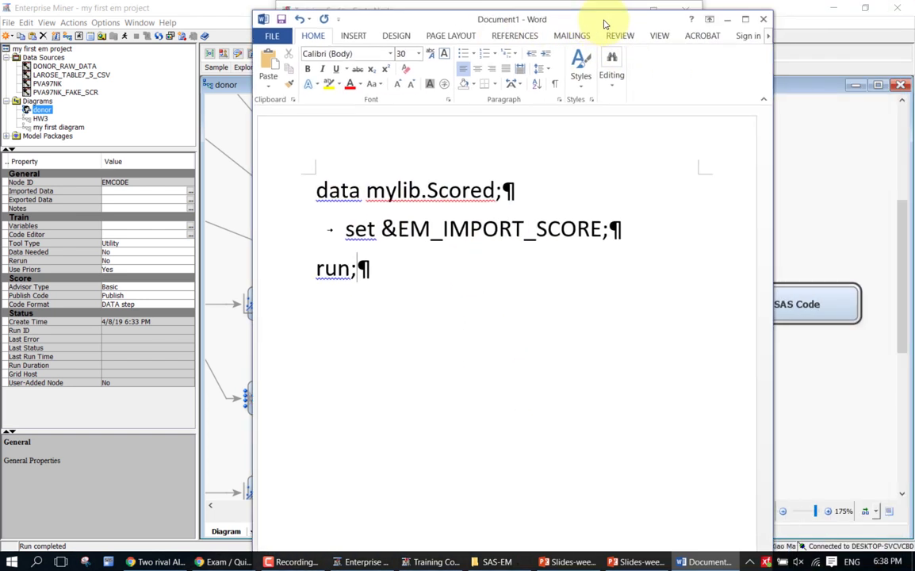
click(733, 21)
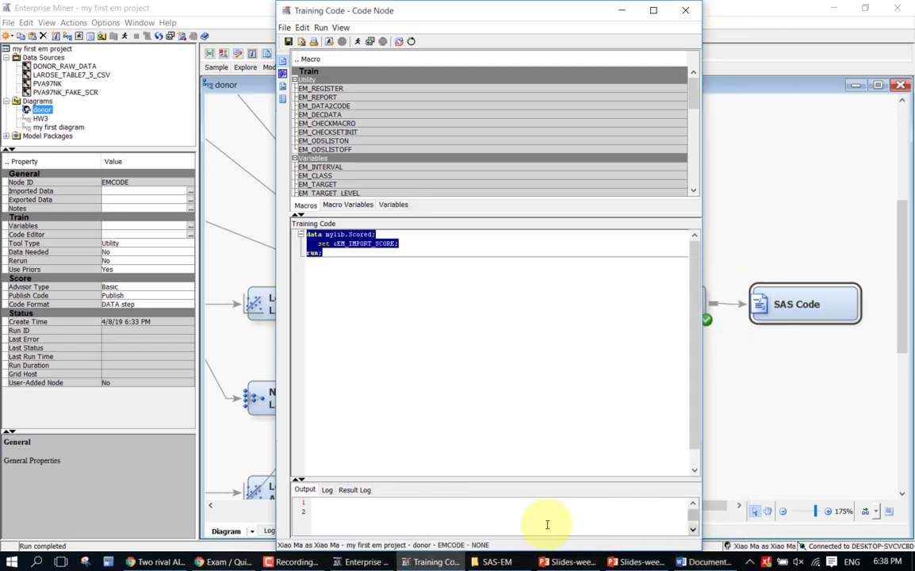
double_click(577, 5)
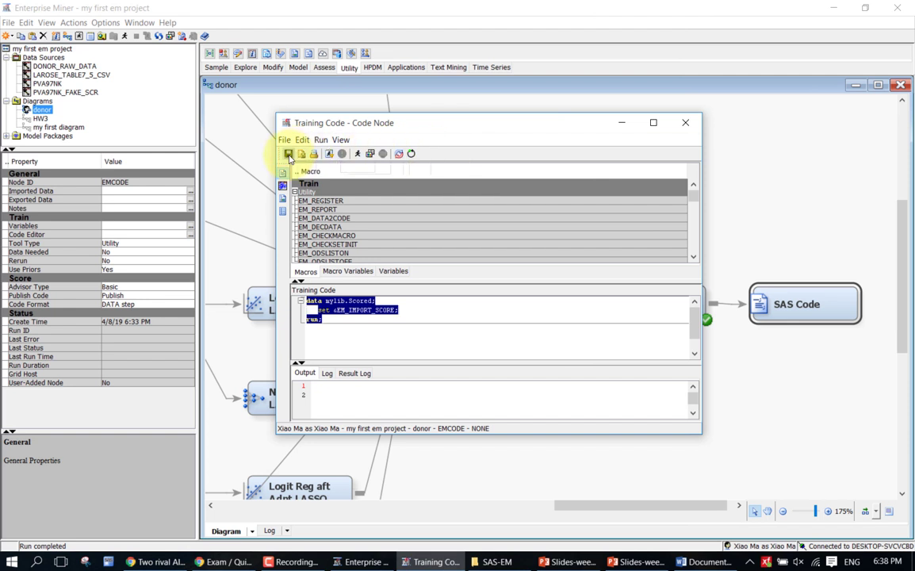
Step: Close the Training Code editor and run the SAS Code node's path, confirming the run
click(686, 124)
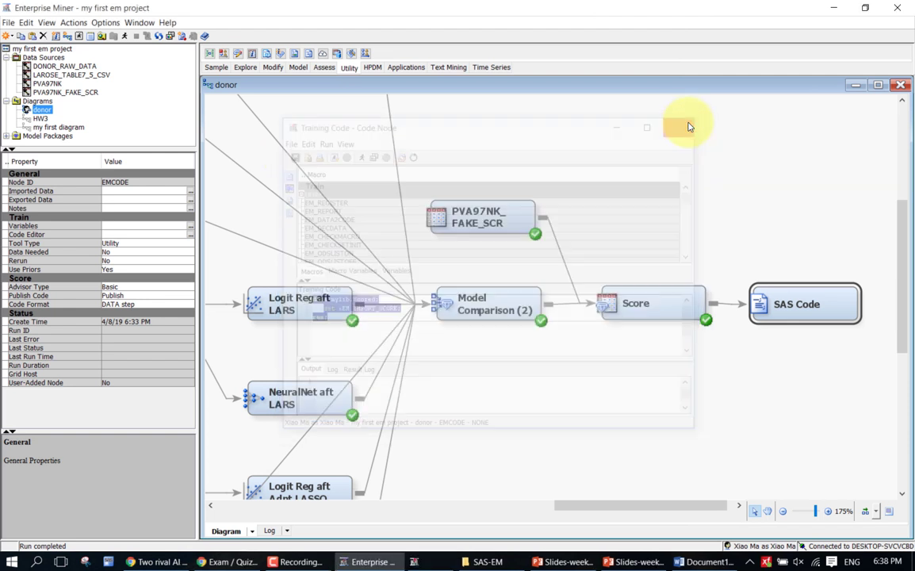
right_click(787, 304)
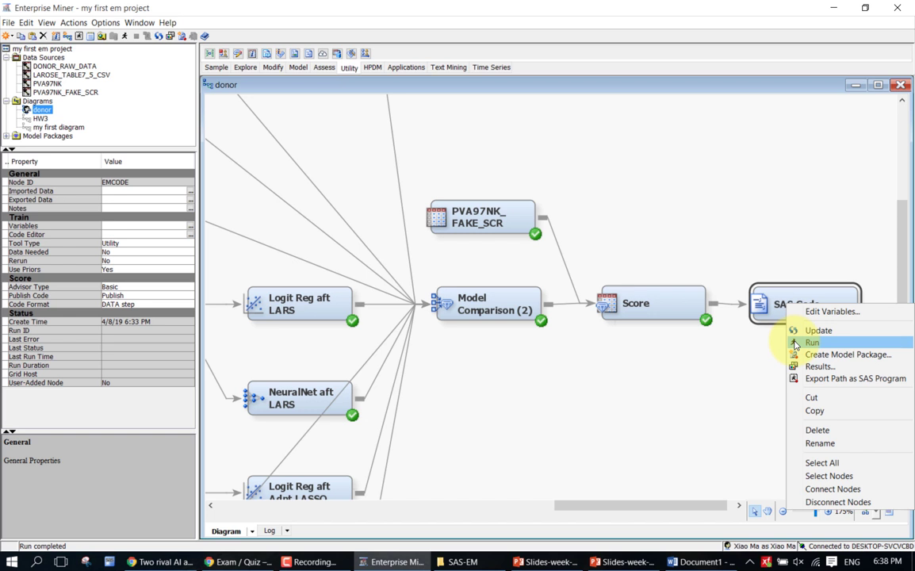
click(795, 343)
click(542, 341)
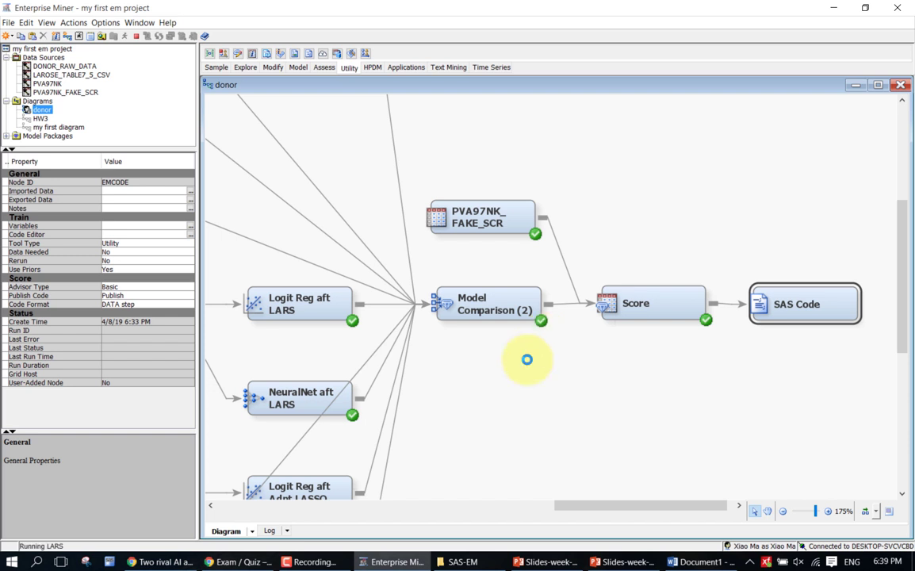
Step: Check the data set files in the SAS-EM folder during the run, and return to the diagram to dismiss the run status
click(466, 562)
click(510, 407)
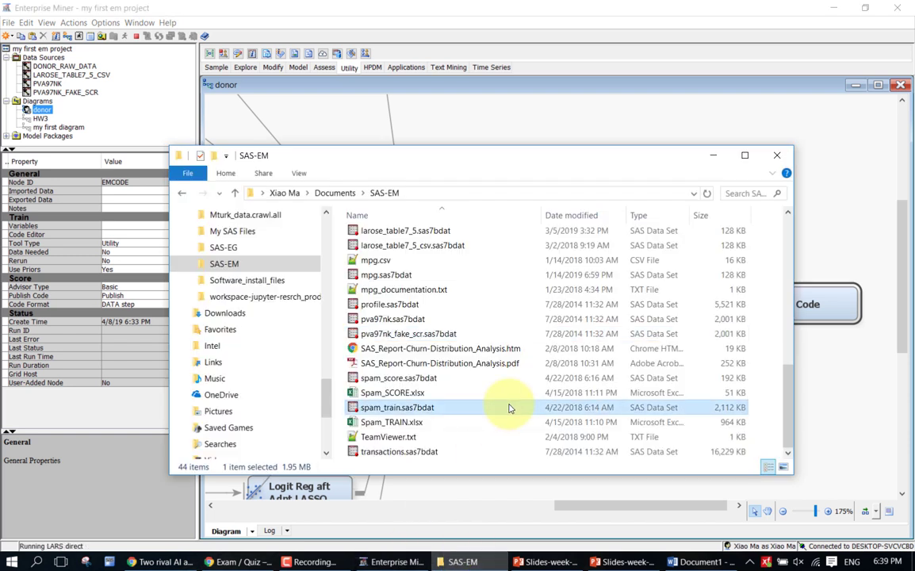
scroll(509, 408, up, 1)
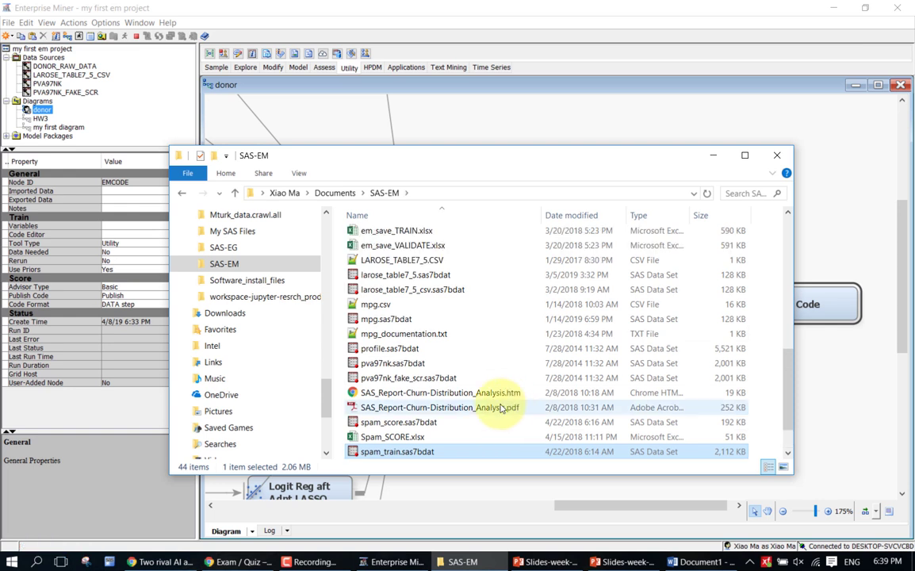
scroll(420, 293, down, 1)
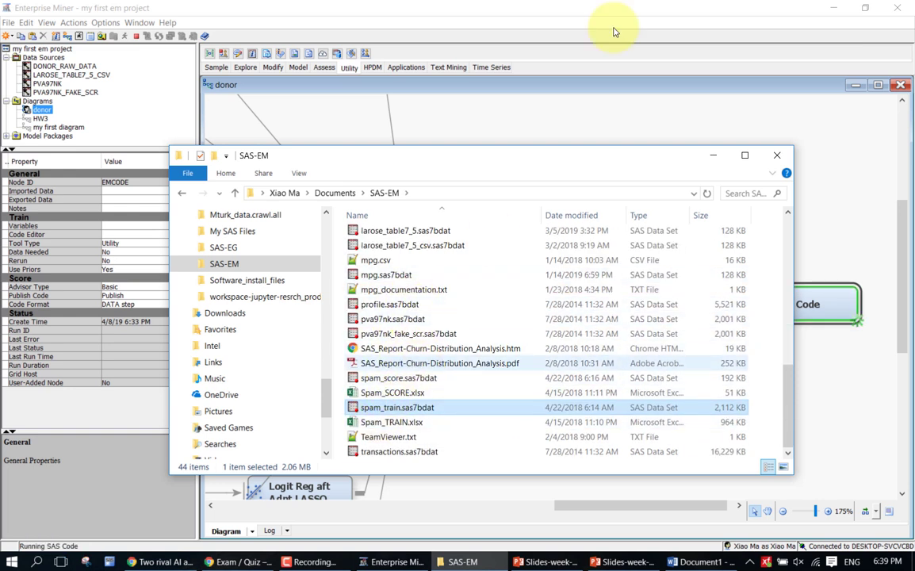
click(653, 24)
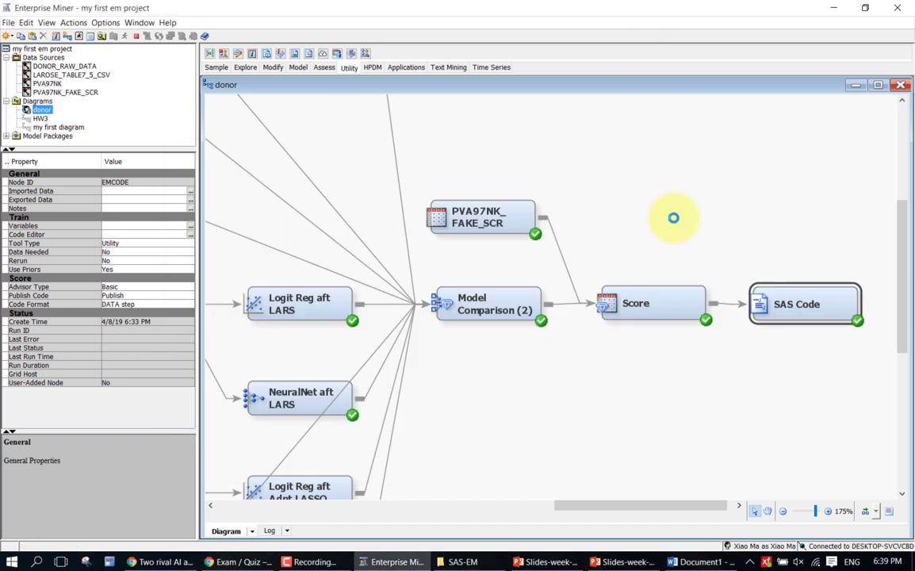
click(535, 335)
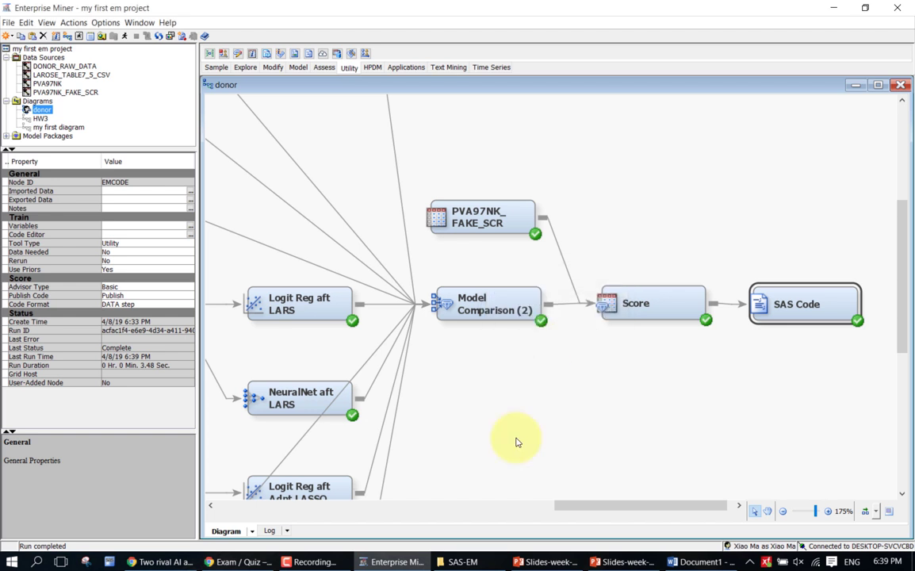
Step: Locate the scored.sas7bdat data set in the SAS-EM folder and return to the Enterprise Miner diagram
key(alt+Tab)
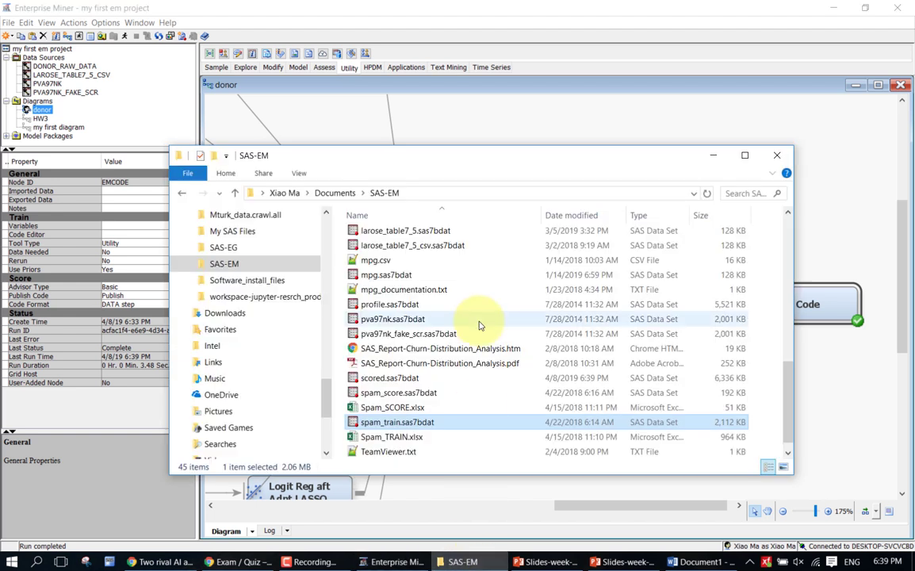
scroll(478, 325, up, 1)
scroll(479, 325, down, 1)
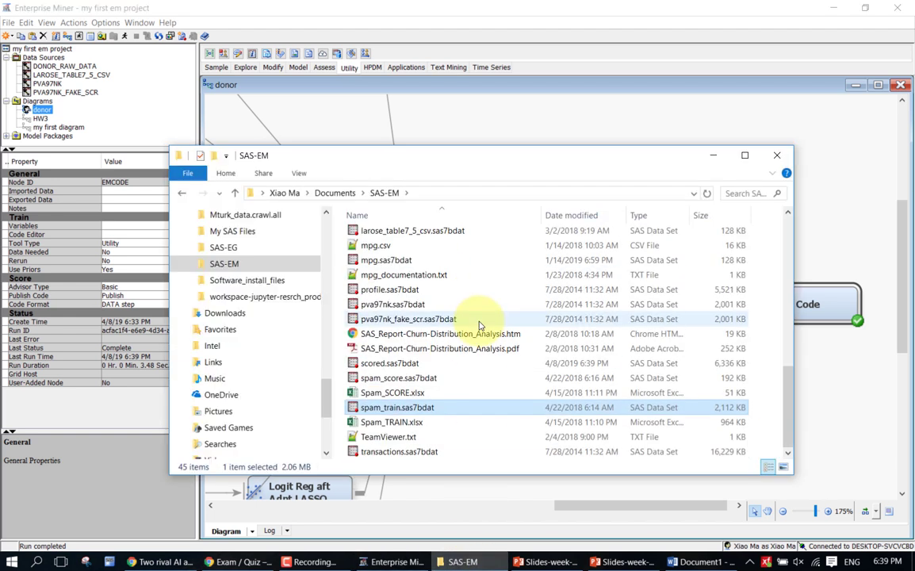
click(398, 364)
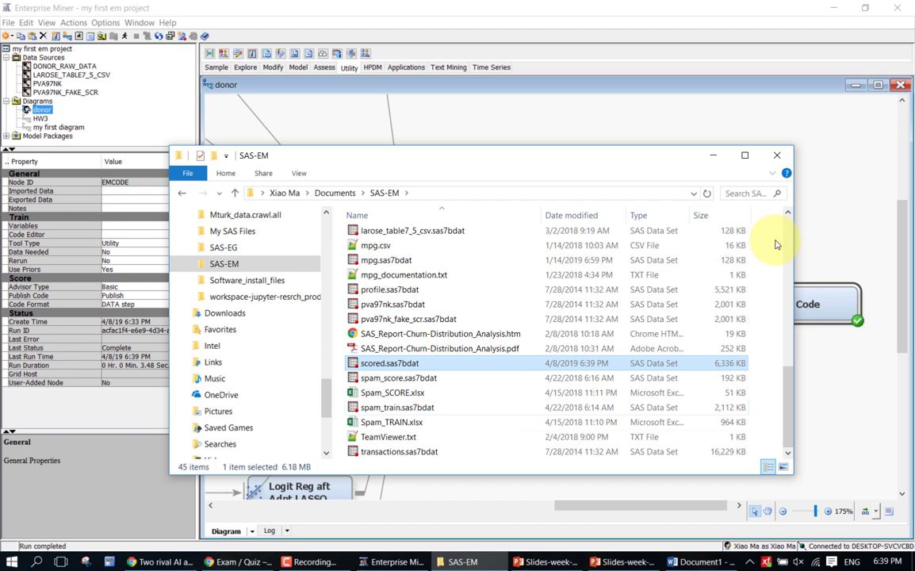
click(800, 50)
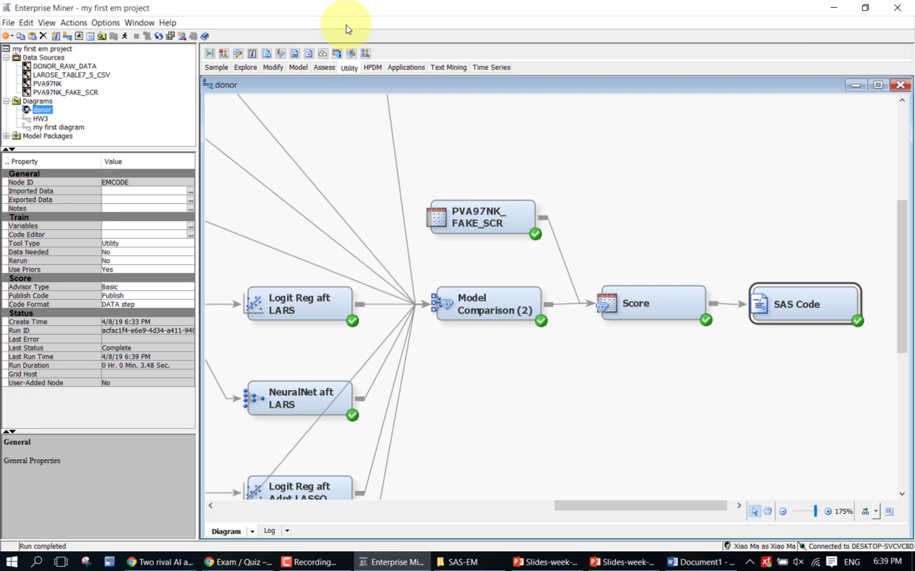
Step: Add a Save Data utility node above the SAS Code node and connect the Score node to it
click(274, 69)
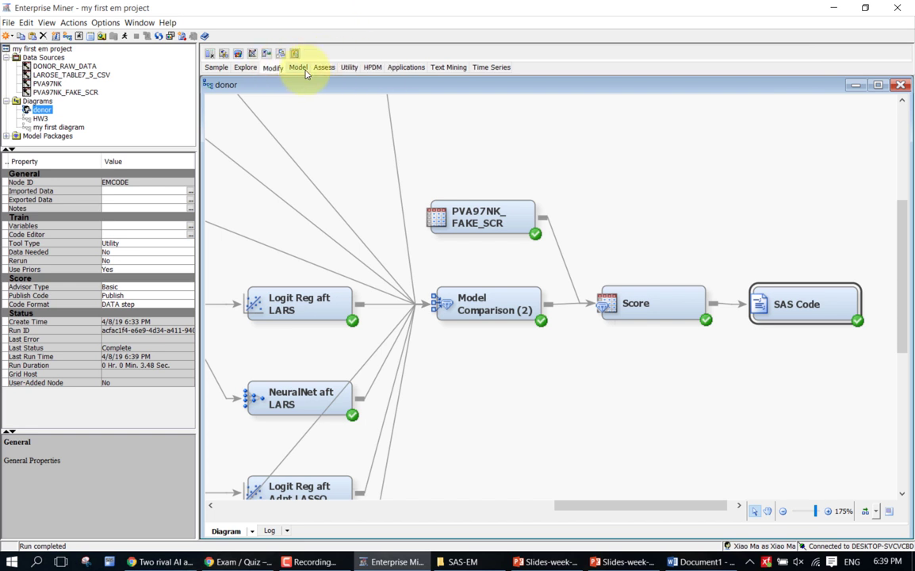
click(349, 69)
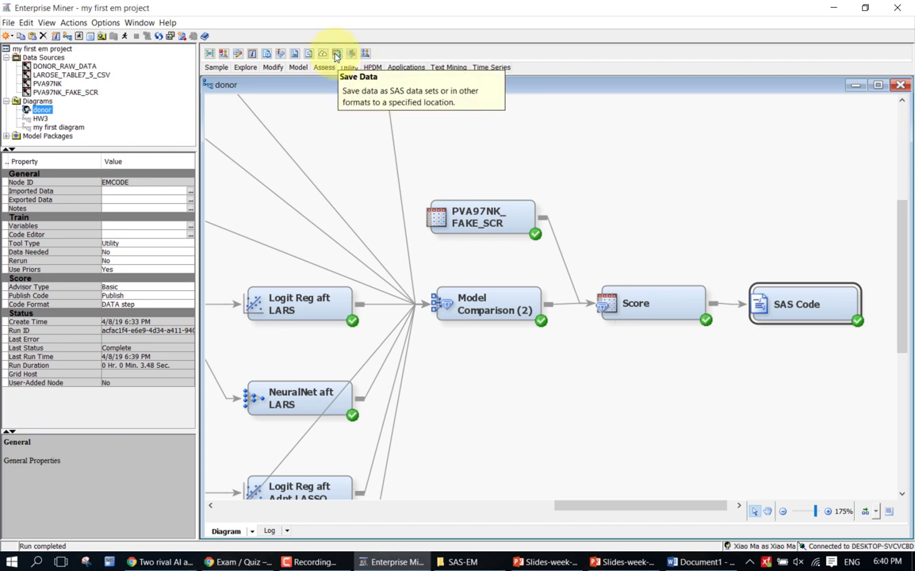
drag(337, 56, 757, 216)
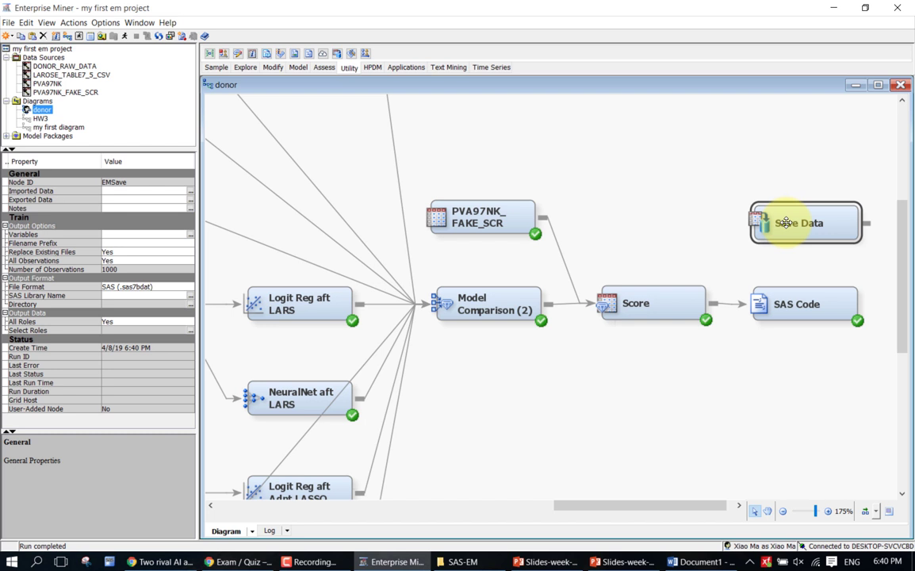
drag(712, 303, 766, 223)
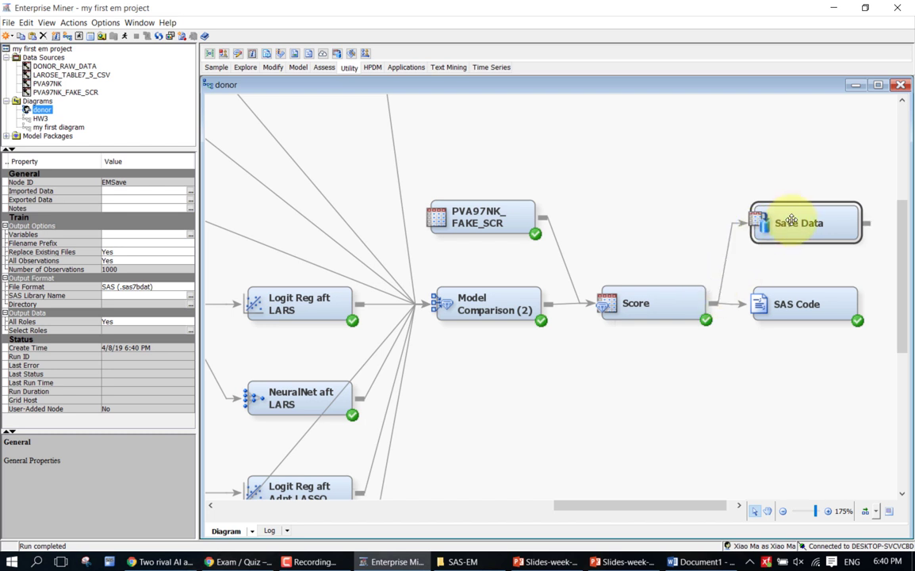
Step: Set the Save Data node's SAS library to Mylib and view the description of its Replace Existing Files property
right_click(791, 221)
click(760, 221)
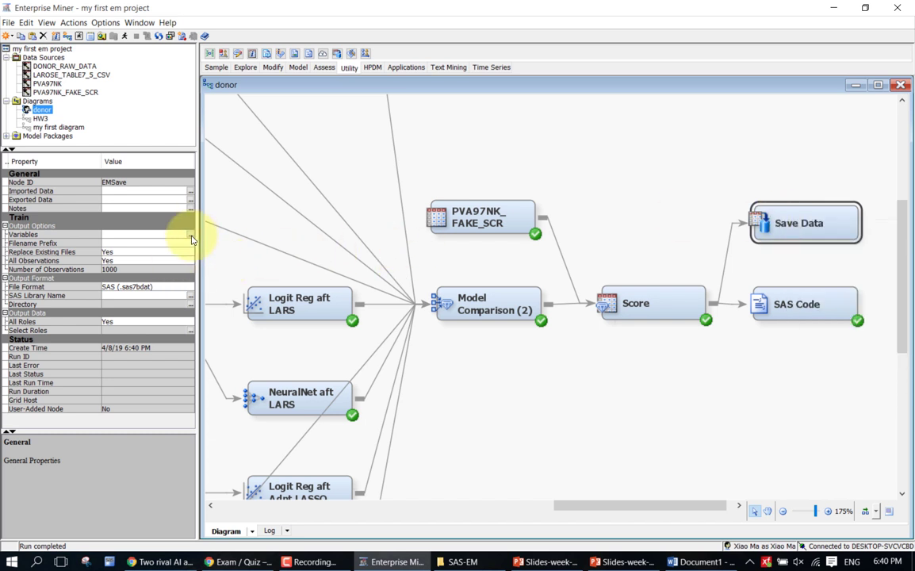
click(190, 296)
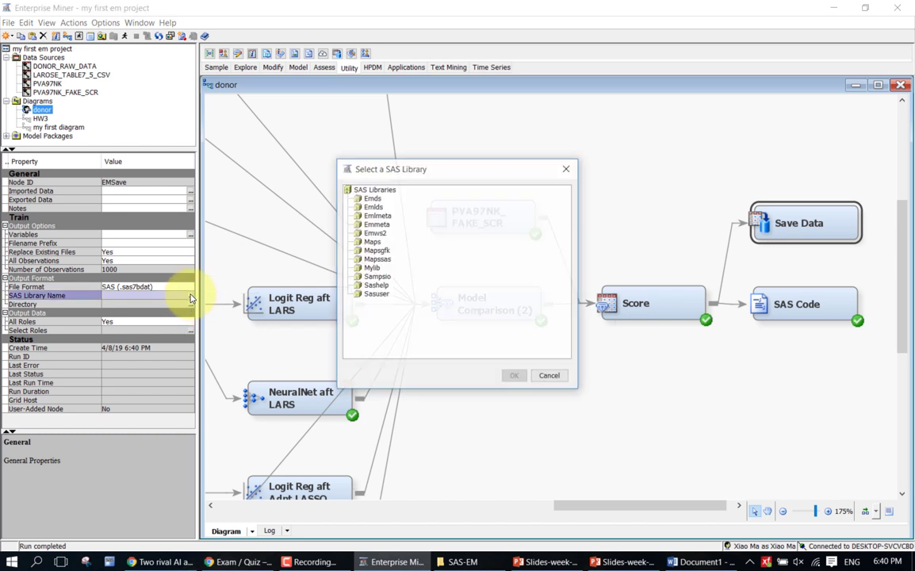
click(374, 267)
click(514, 375)
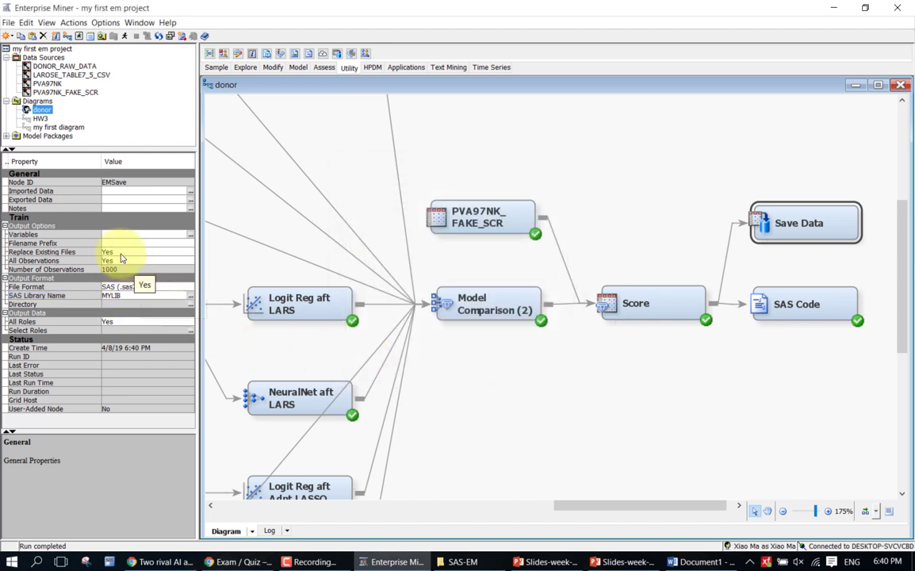
mouse_move(79, 254)
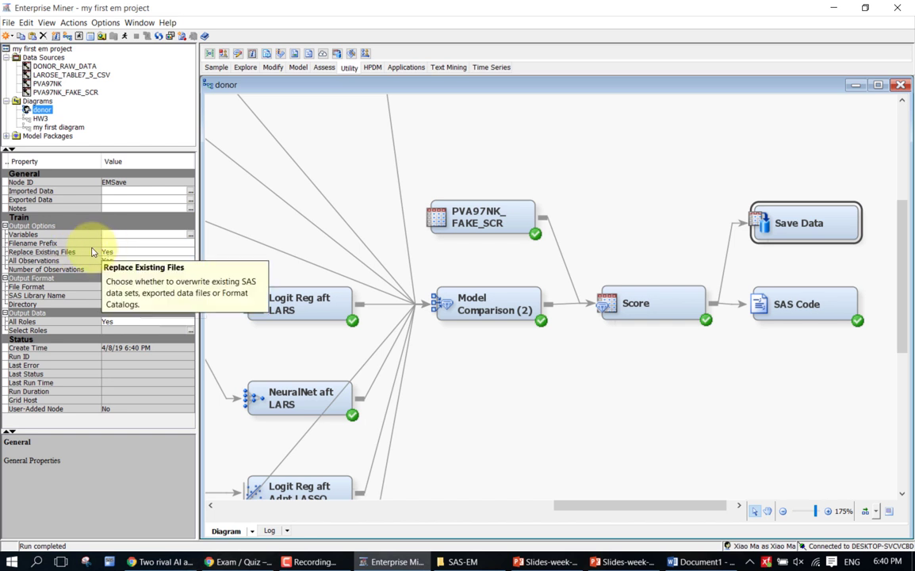
click(96, 253)
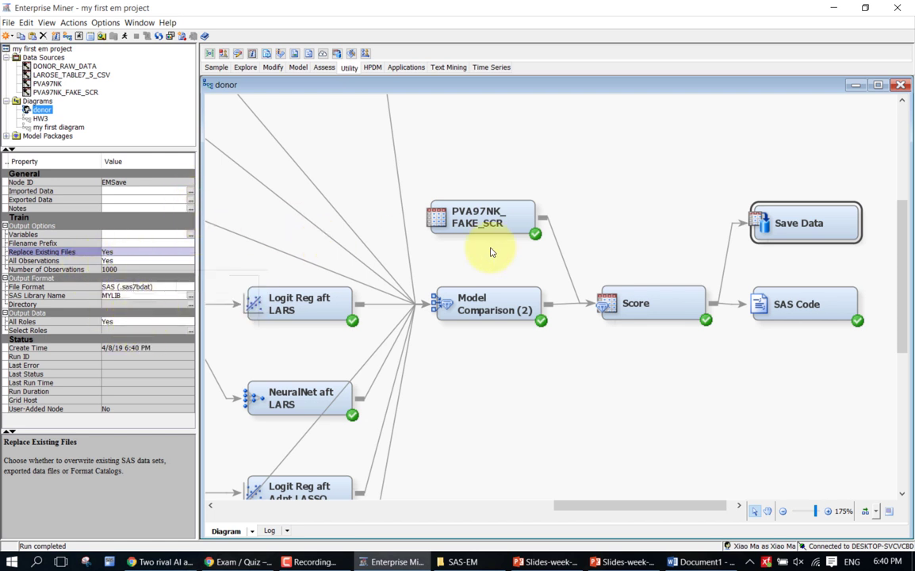
Step: Run the Save Data node and confirm the run
right_click(784, 225)
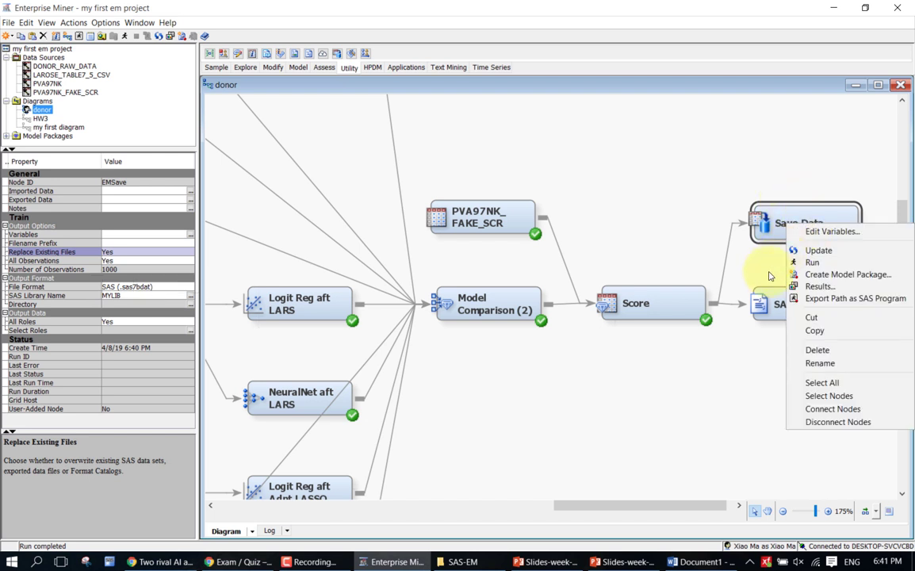
click(800, 262)
click(547, 339)
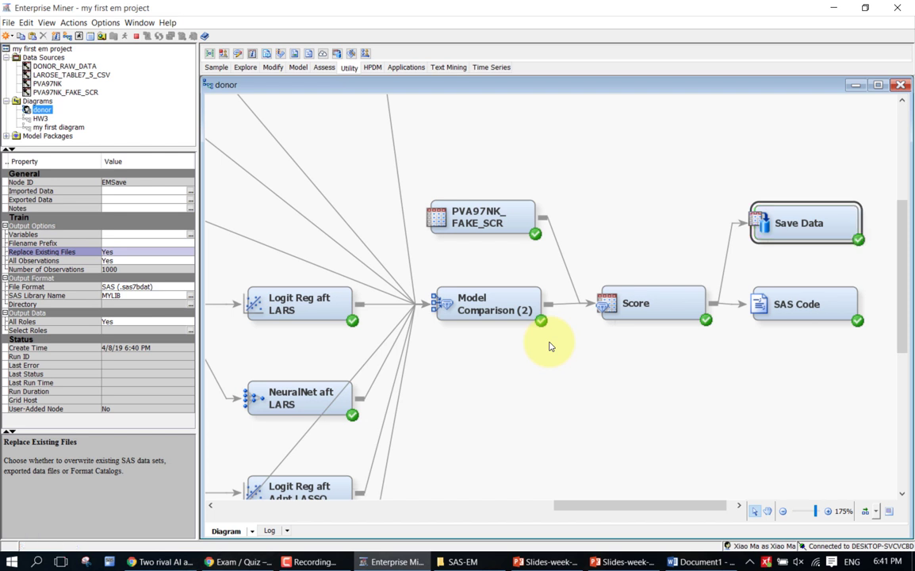
Step: Open the Save Data node's results and read the Saved Data Properties section of the output
click(566, 339)
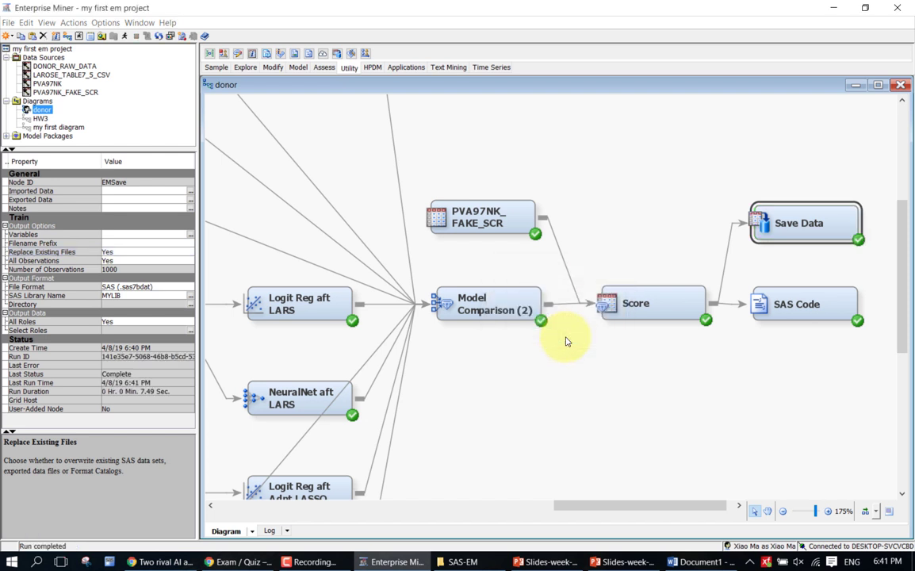
scroll(235, 418, down, 4)
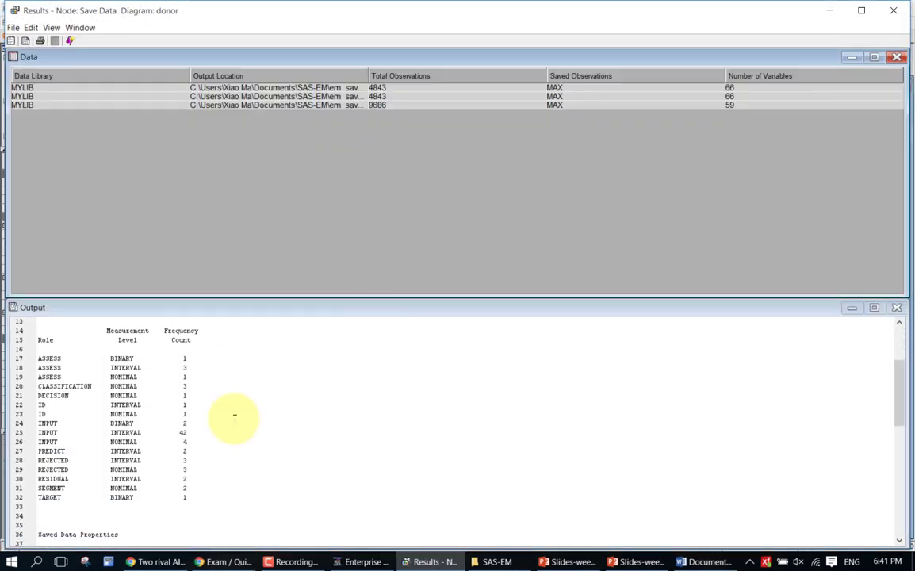
scroll(235, 418, down, 7)
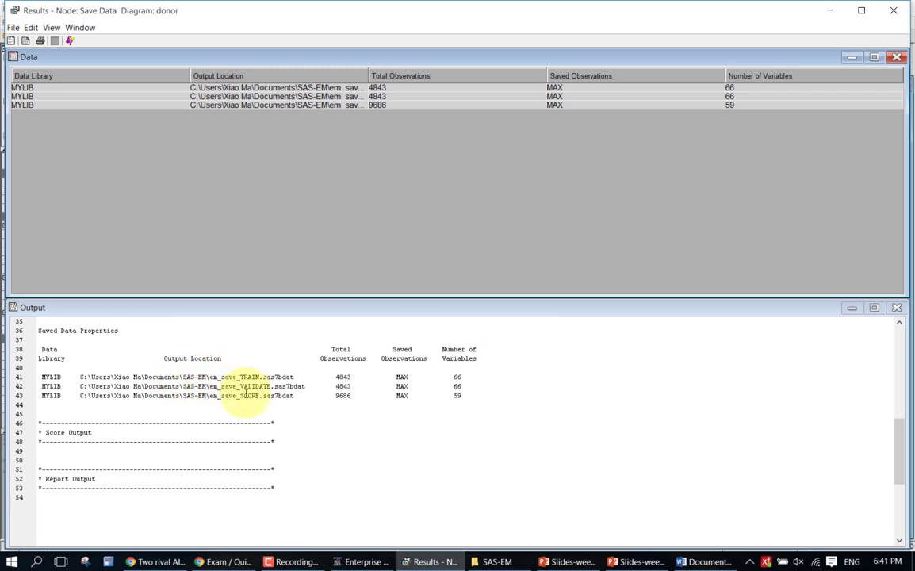
Step: Sort the SAS-EM folder by date modified to inspect the em_save score, validate and train data sets, and sort it by name again
click(478, 561)
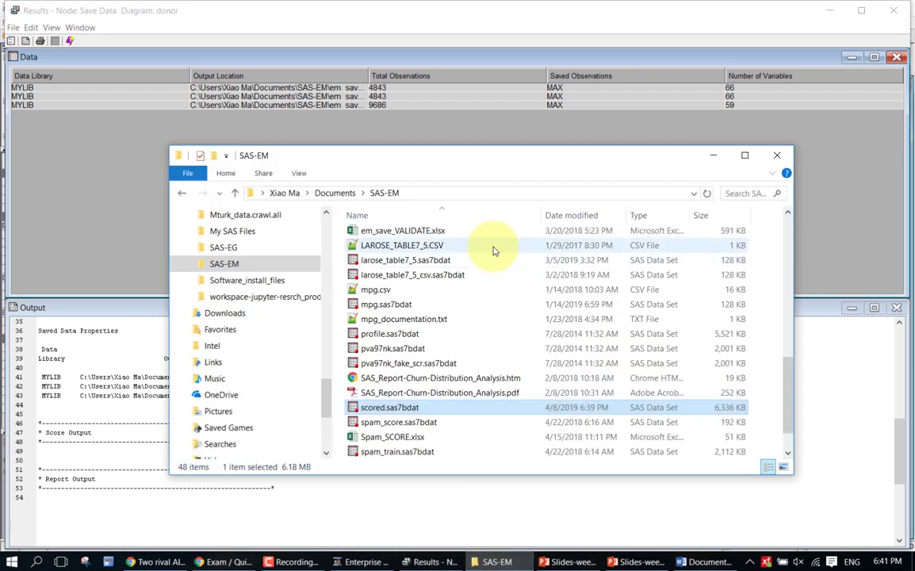
scroll(491, 247, up, 1)
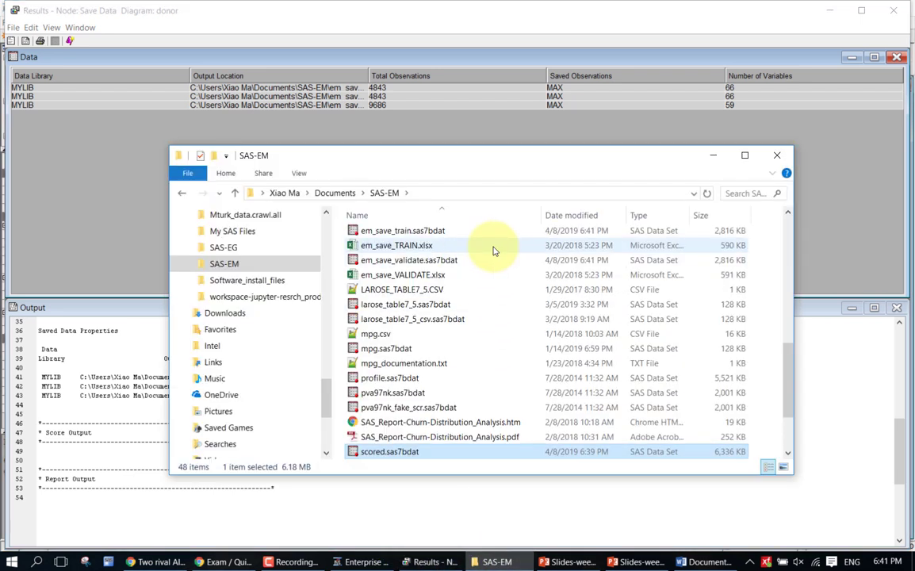
click(568, 213)
drag(489, 237, 483, 266)
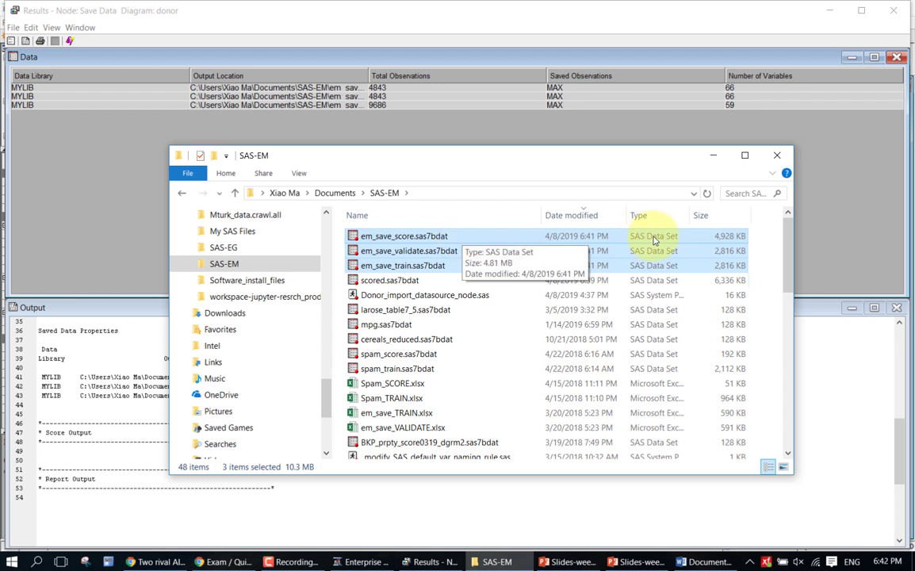
click(753, 252)
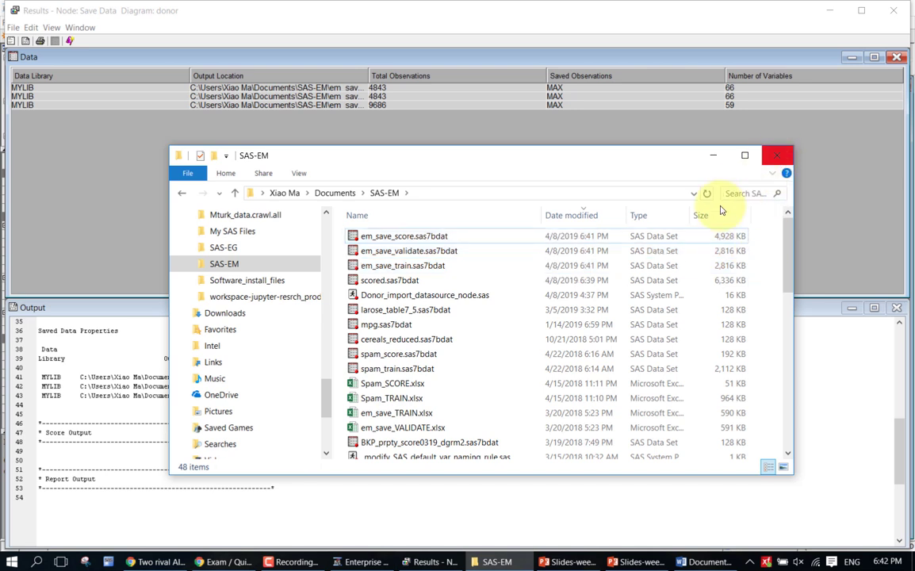
click(504, 214)
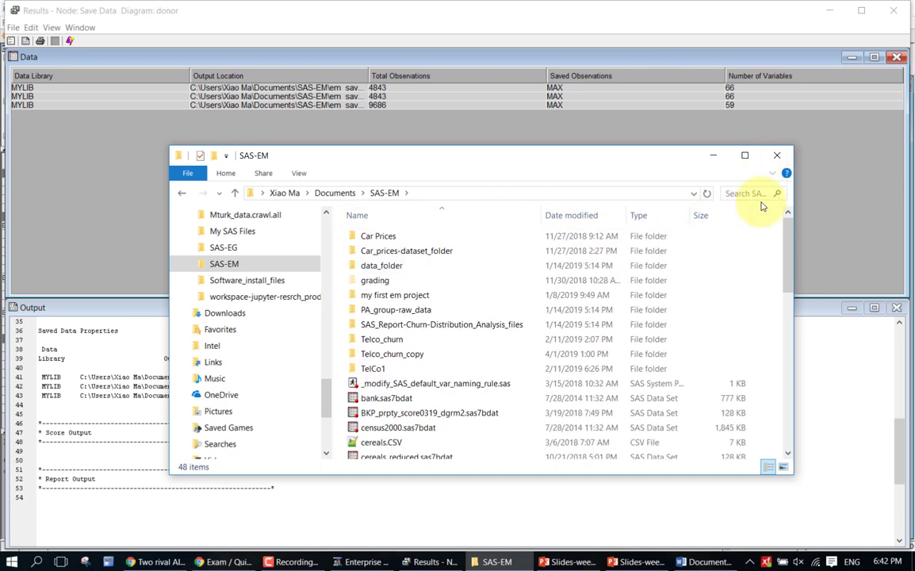
Step: Close the Save Data results window and the donor diagram in Enterprise Miner
click(784, 12)
click(892, 11)
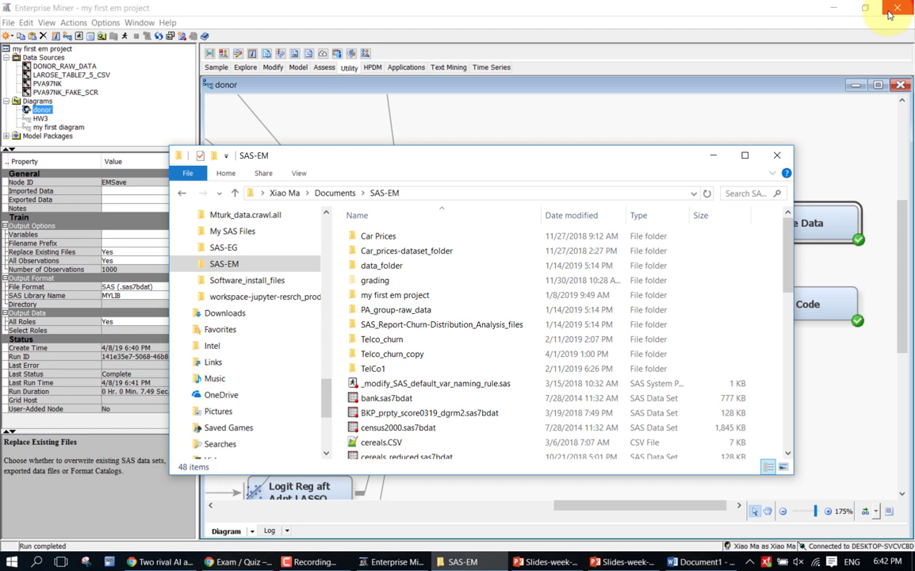
click(793, 14)
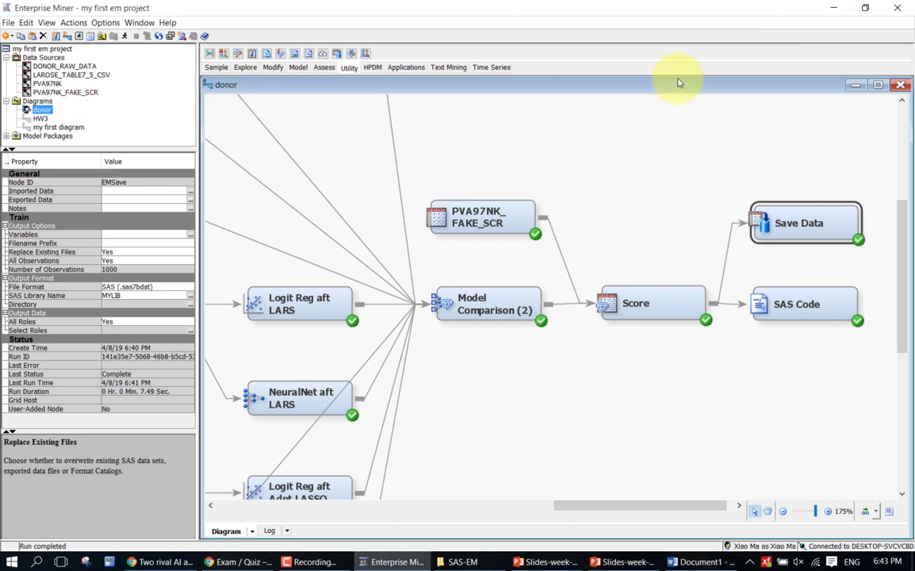
click(900, 85)
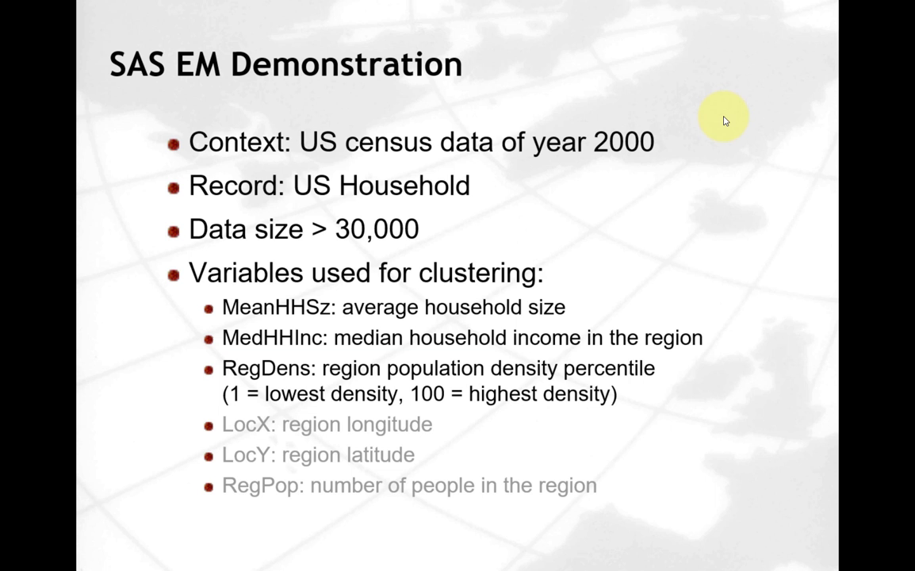
Step: Switch to the course website in Chrome, view the EM tutorials files under the Week 11-12 course content, and minimize the browser
key(alt+Tab)
key(alt+Tab)
key(alt+Tab)
key(alt+Tab)
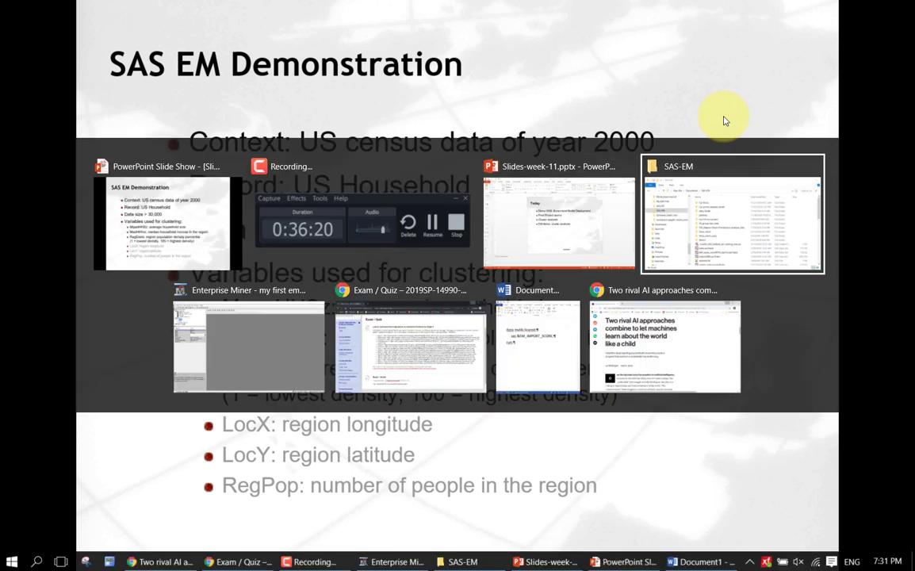
key(alt+Tab)
key(alt+Tab)
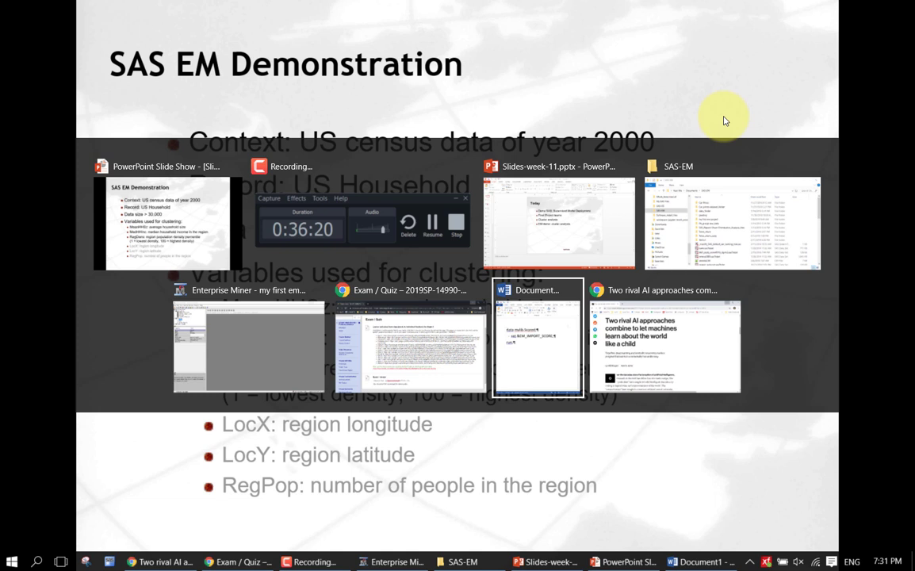
key(alt+shift+Tab)
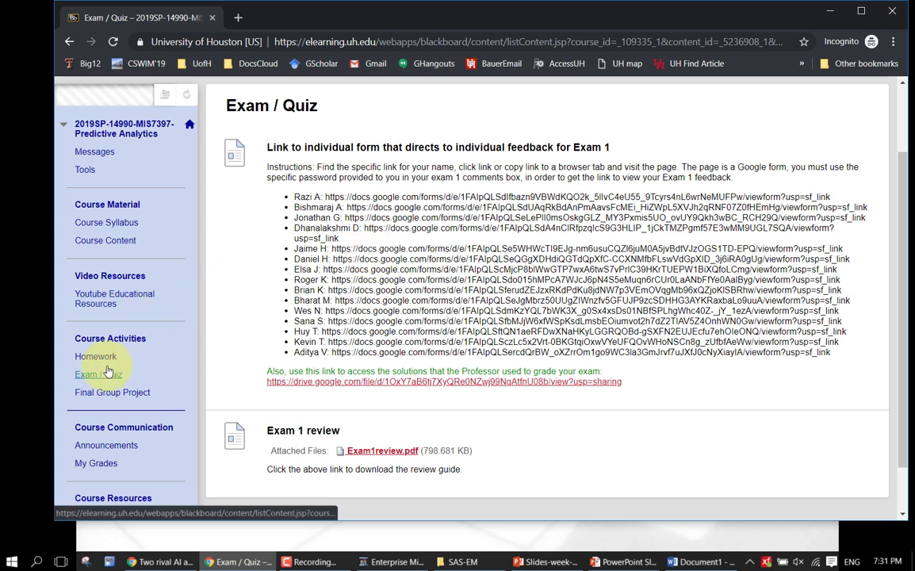
click(115, 241)
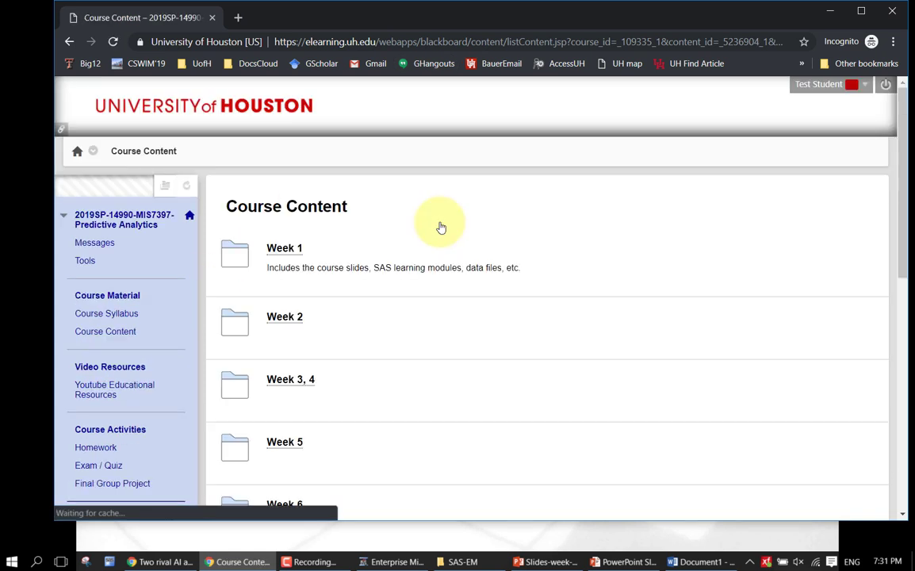
scroll(411, 402, down, 8)
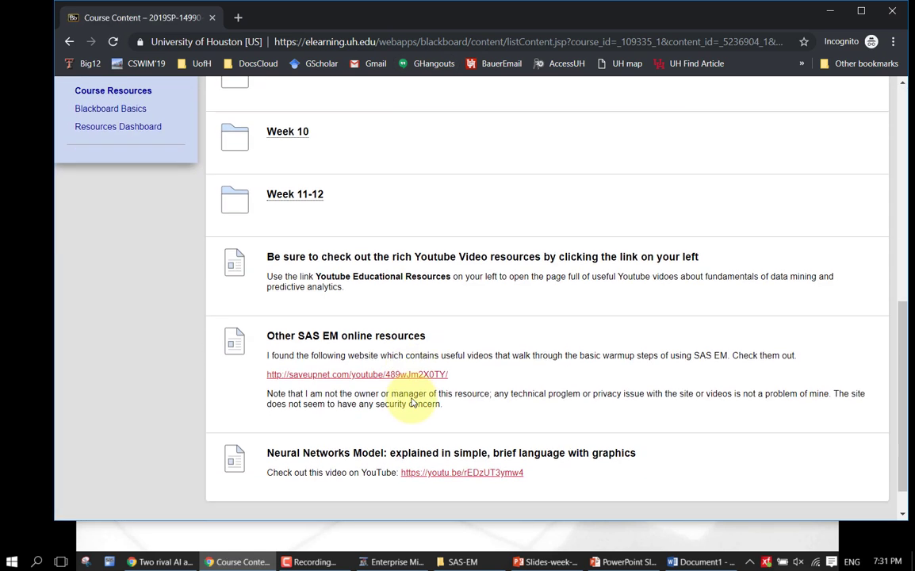
click(281, 194)
scroll(519, 296, down, 3)
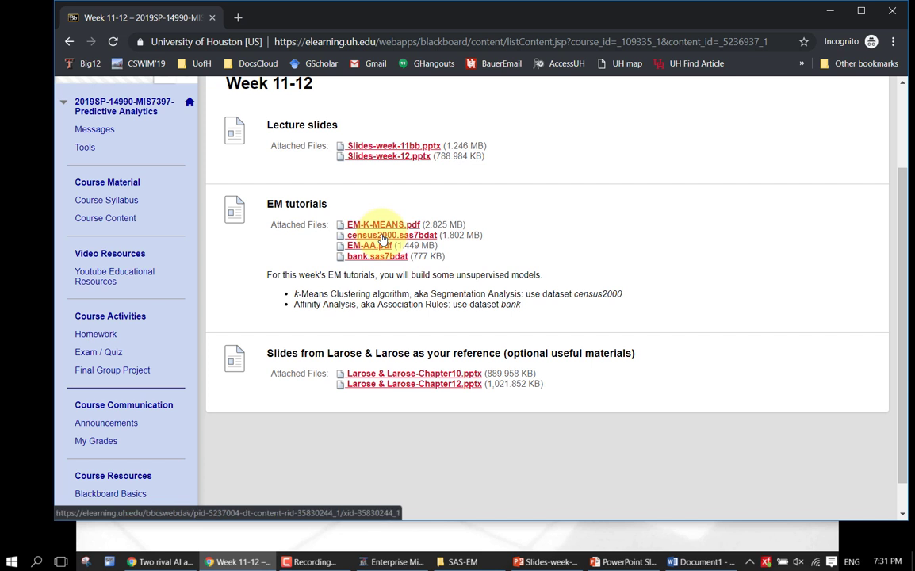
click(830, 11)
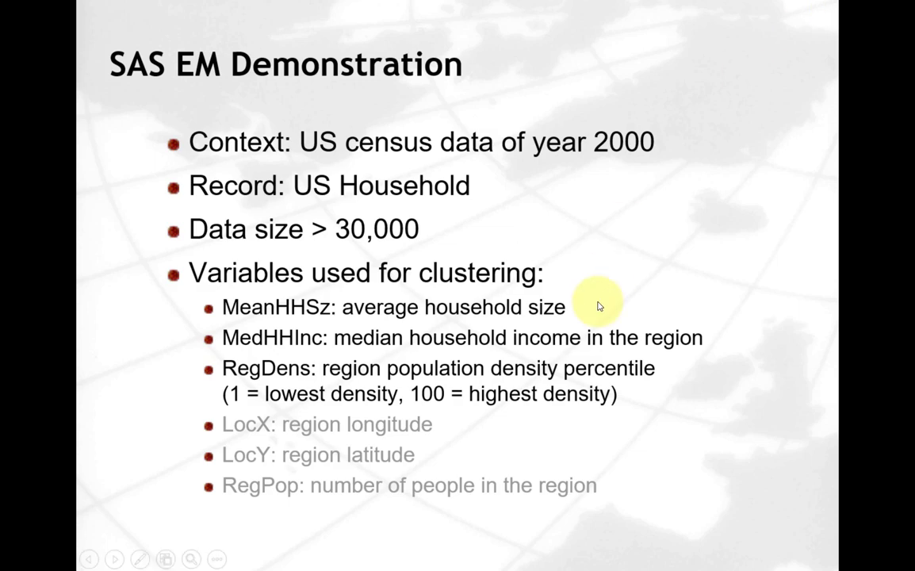
Step: Switch to Enterprise Miner and start a new data source with SAS Table as the metadata source
key(alt+Tab)
key(alt+Tab)
key(alt+Tab)
key(alt+Tab)
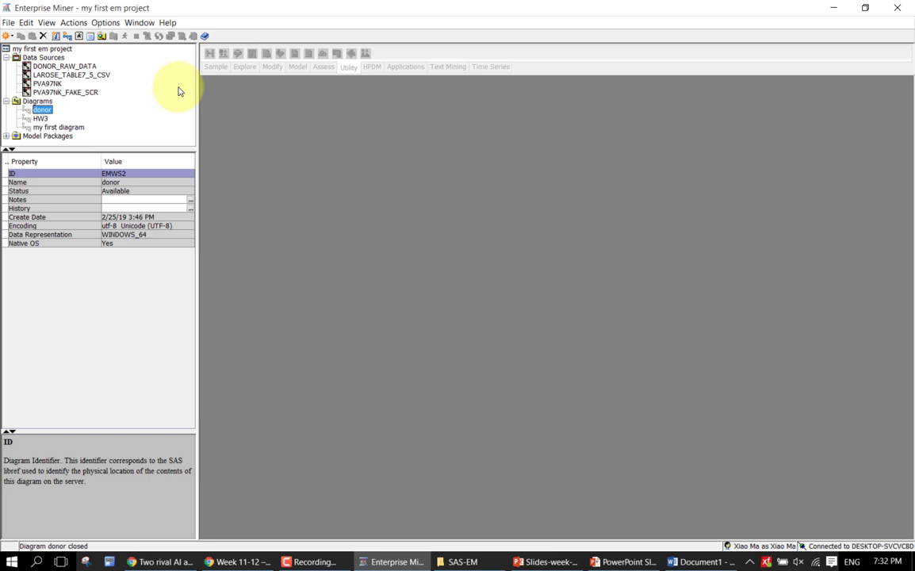
click(8, 23)
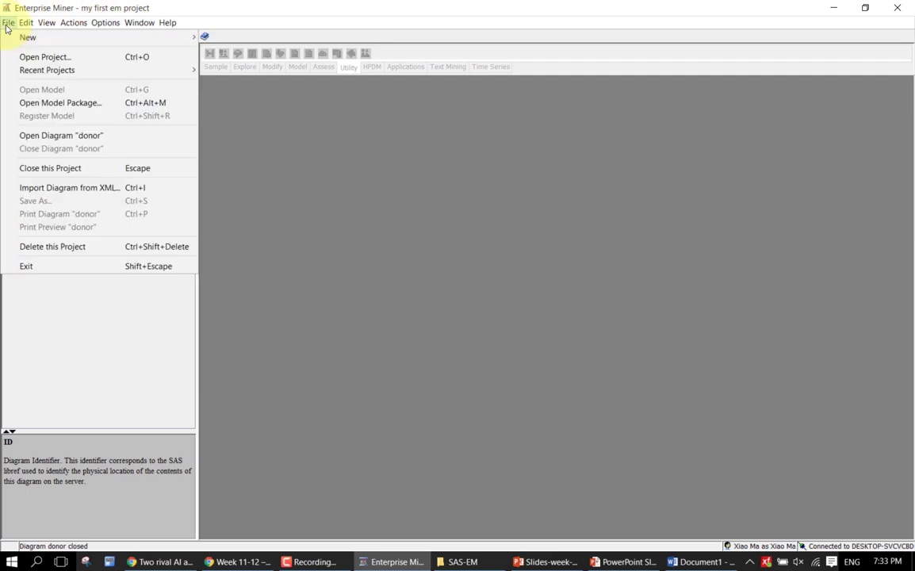
mouse_move(135, 42)
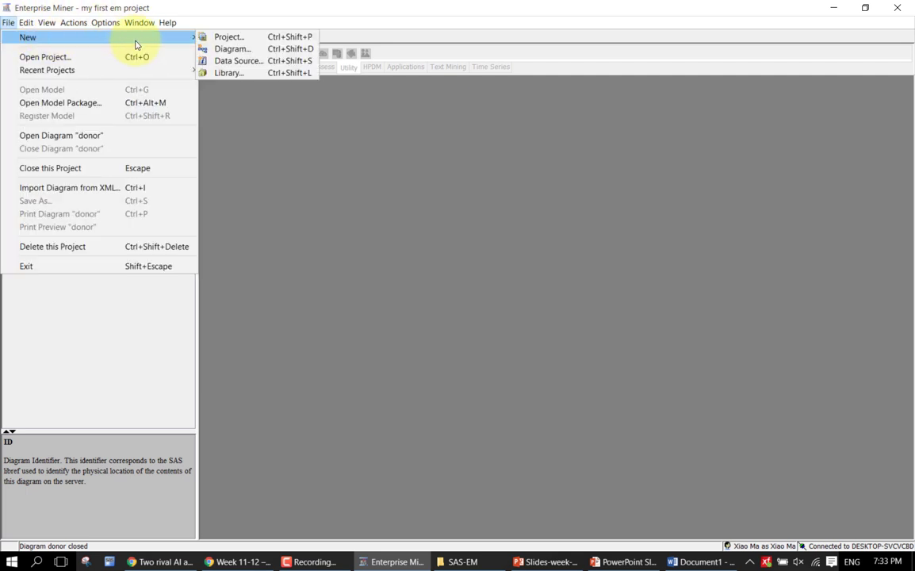
click(231, 61)
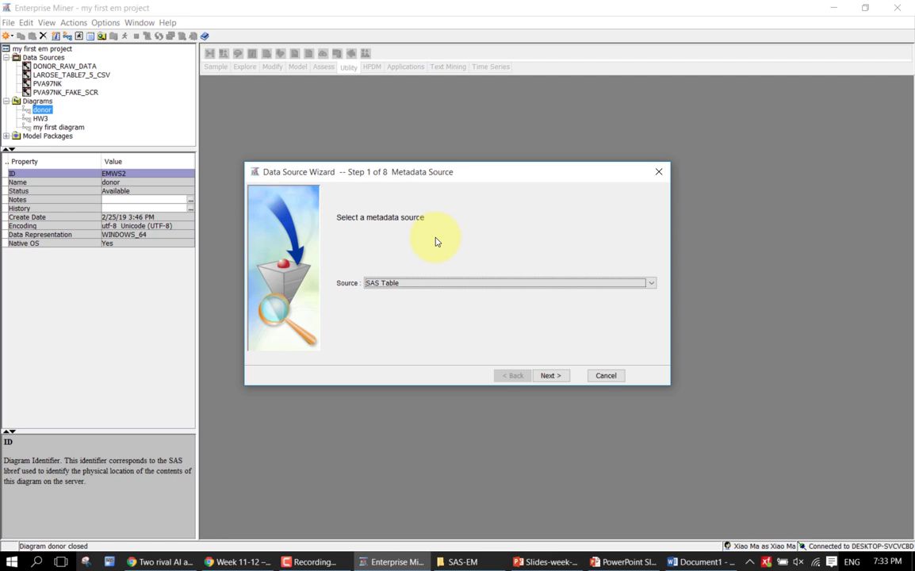
click(548, 376)
Step: Choose the Census2000 table from the Mylib library as the data source's table and continue to its table properties
click(634, 283)
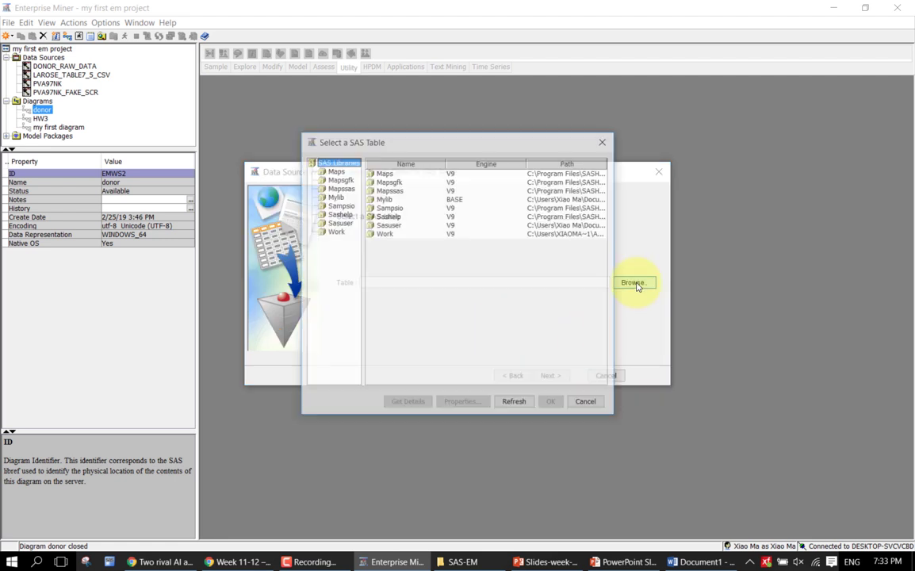
click(336, 197)
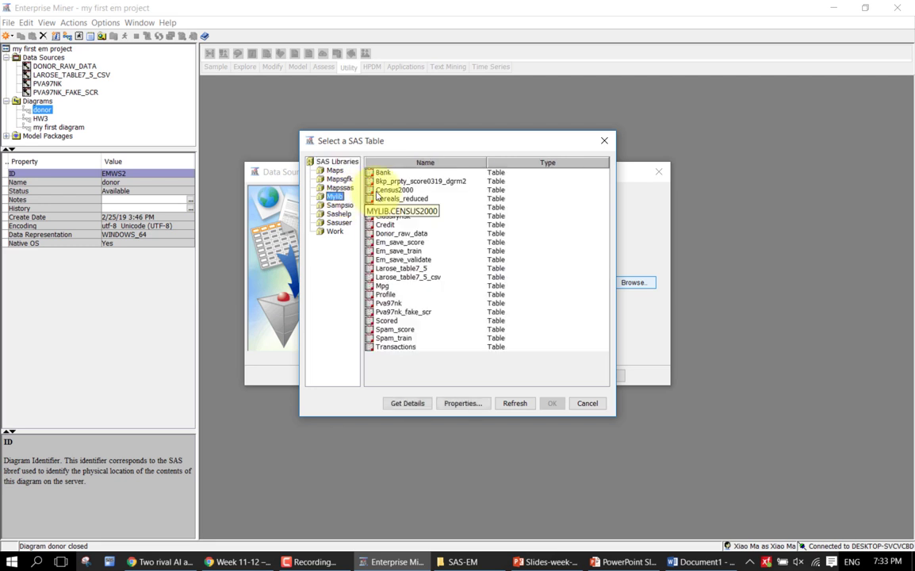
click(394, 191)
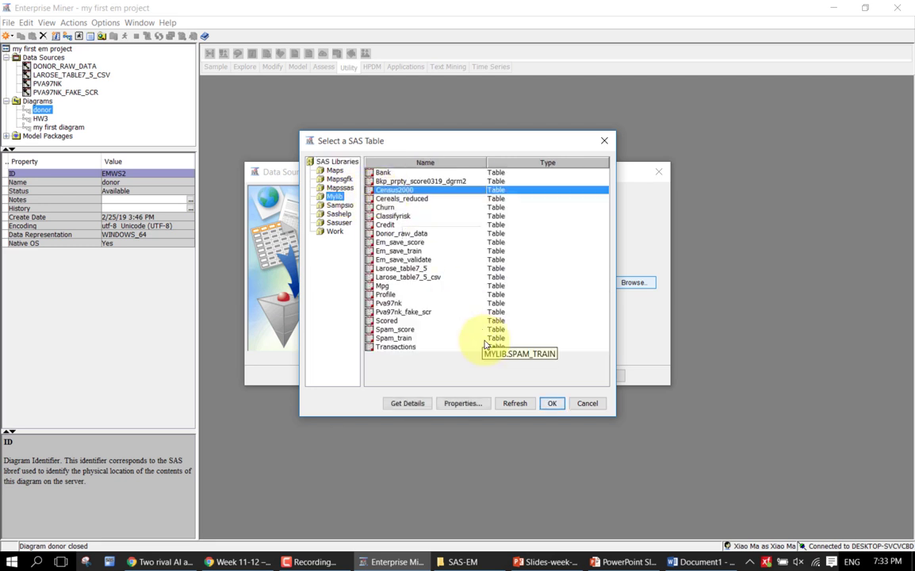
click(550, 403)
click(551, 375)
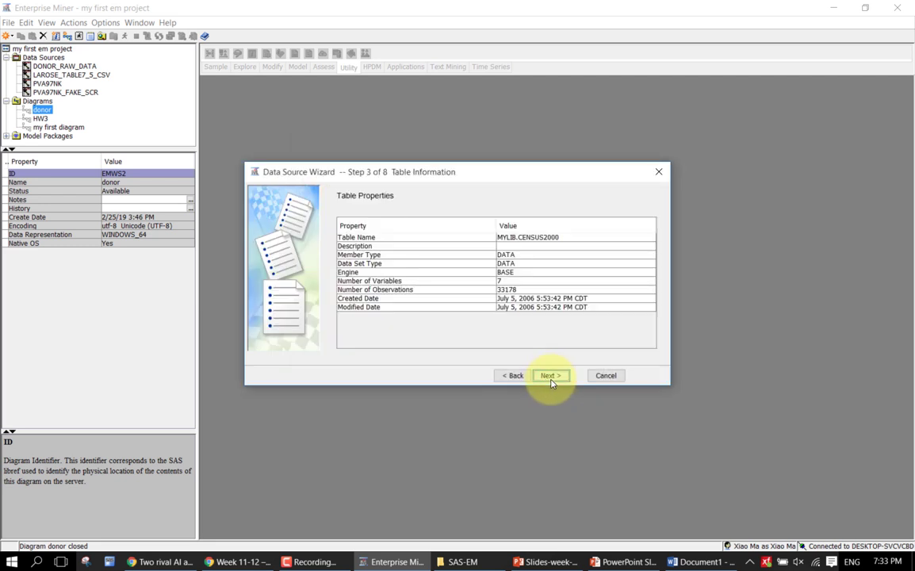
Step: Check the table's number of variables and observations, and continue to the column metadata with the Basic metadata advisor option
click(503, 282)
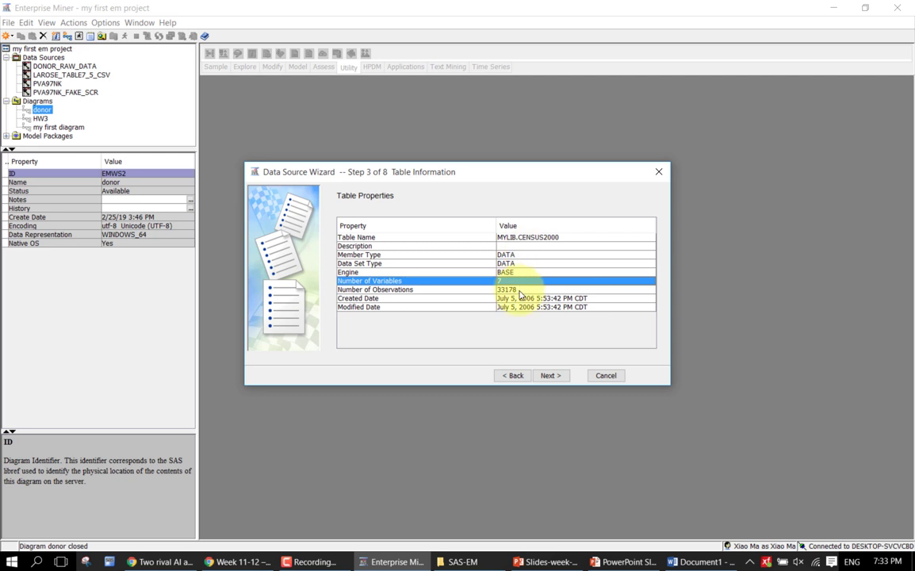
click(519, 290)
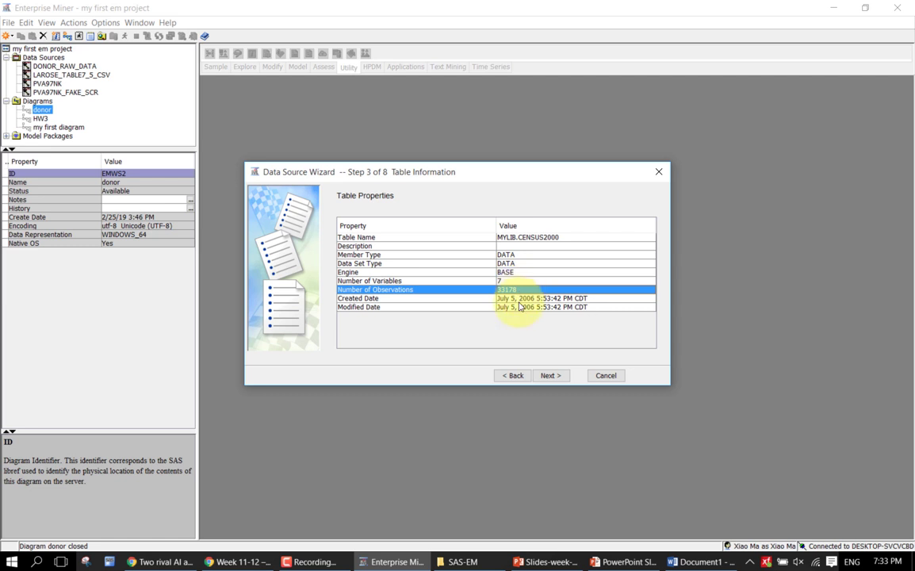
click(546, 376)
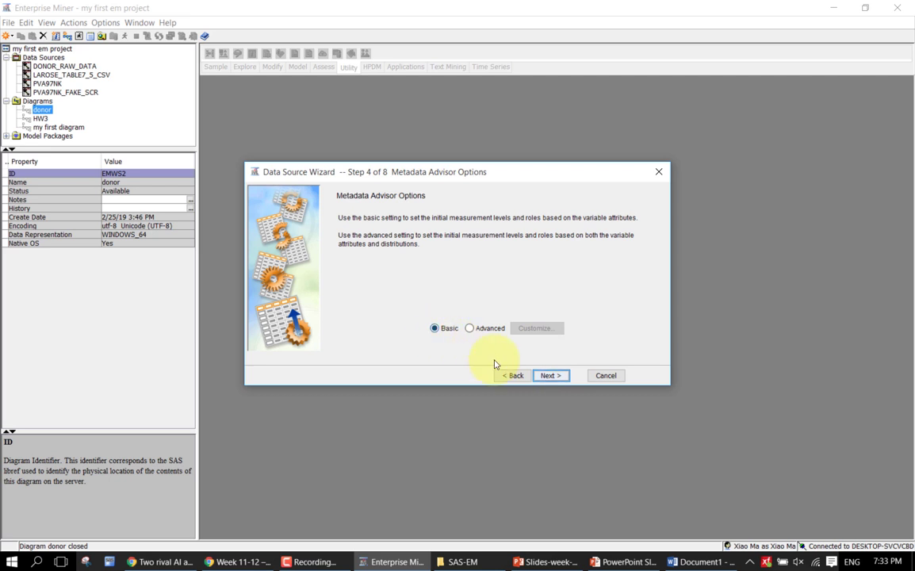
click(547, 376)
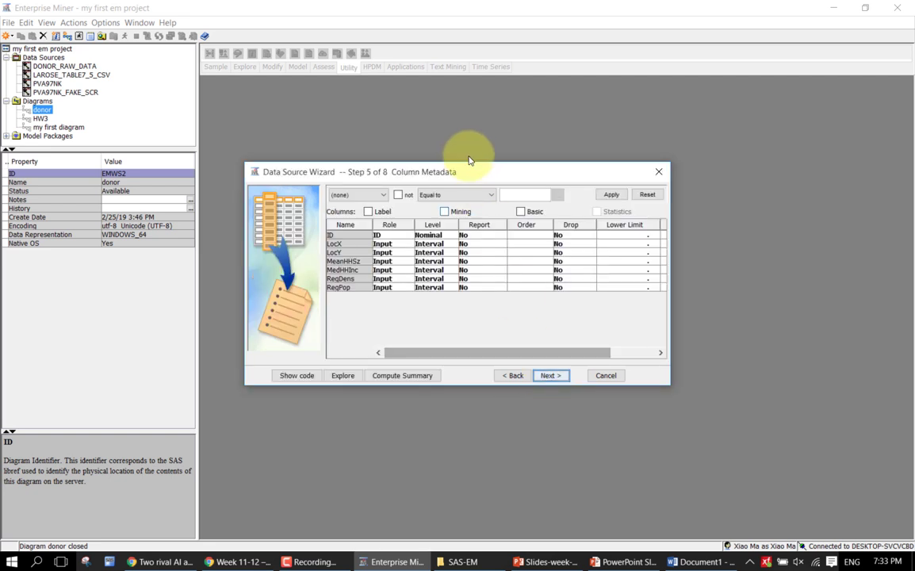
Step: Show the variable labels in the column metadata, and enlarge the wizard and the Label column to make them fully readable
double_click(470, 161)
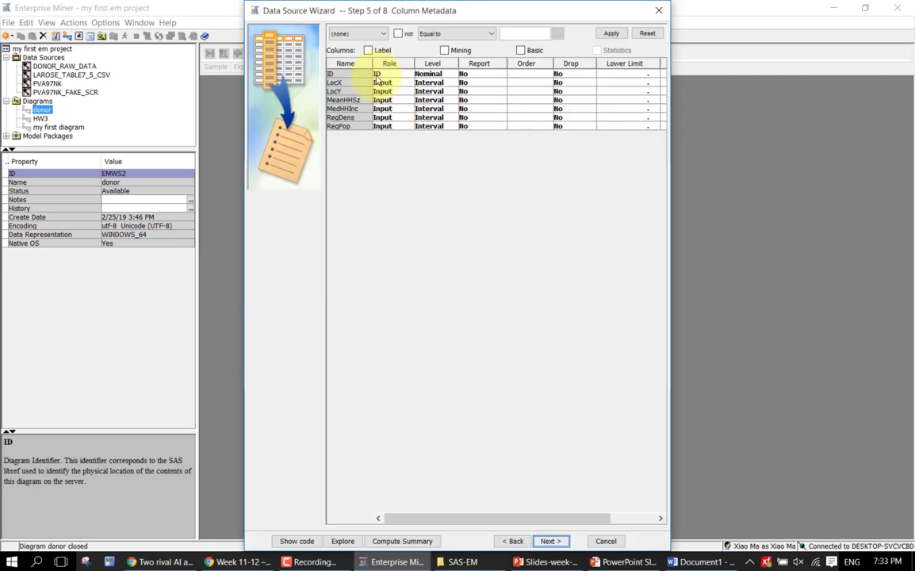
click(371, 50)
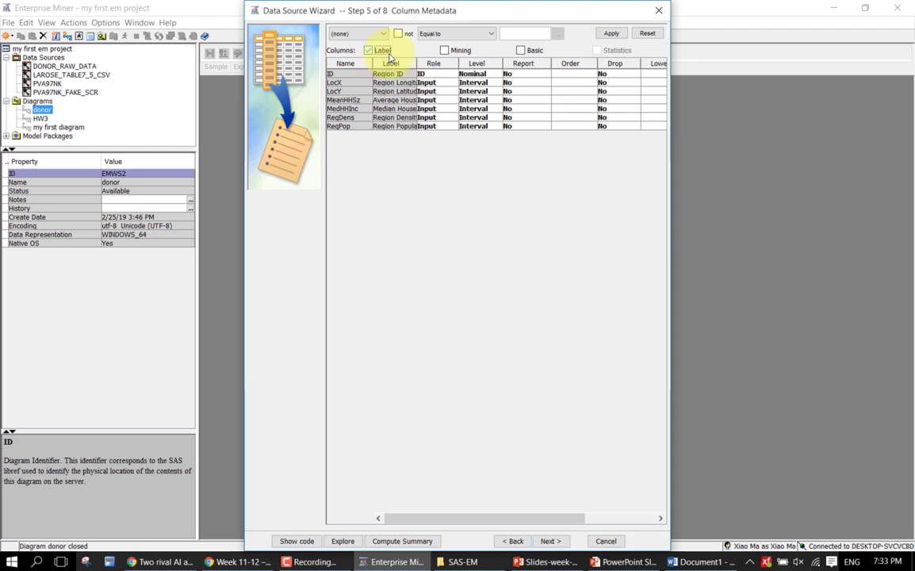
drag(416, 65, 468, 74)
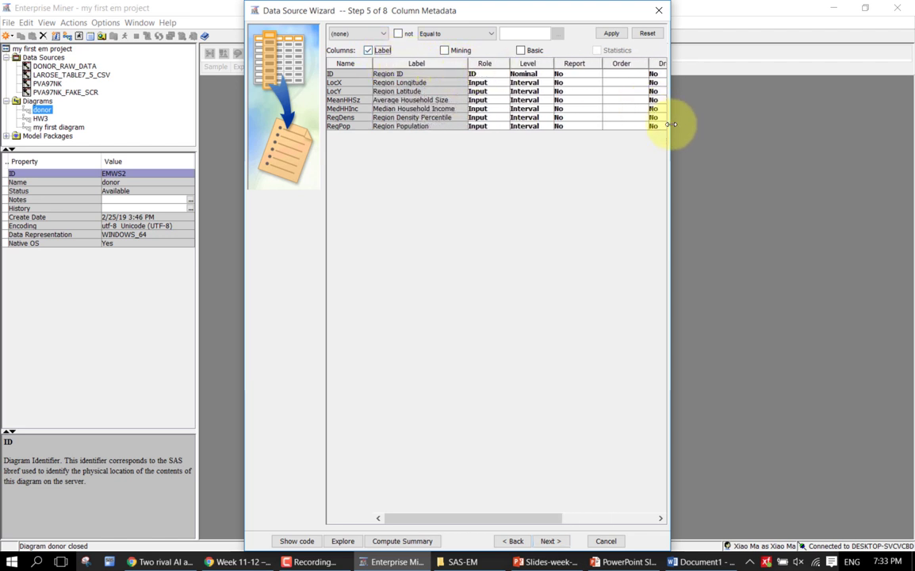
drag(672, 124, 814, 132)
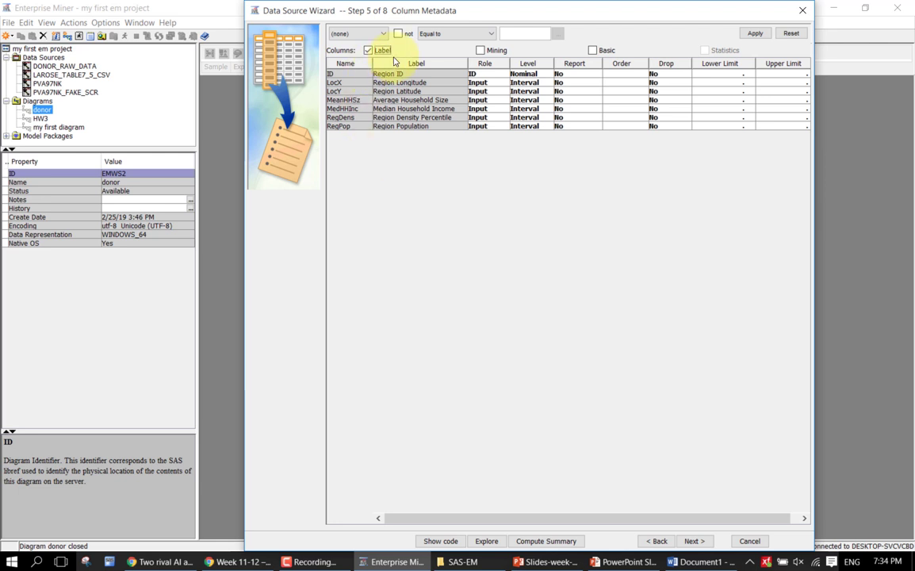
Step: Examine the labels, roles and levels of the census variables ID, LocX, LocY, MeanHHSz, MedHHInc, RegDens and RegPop
click(356, 76)
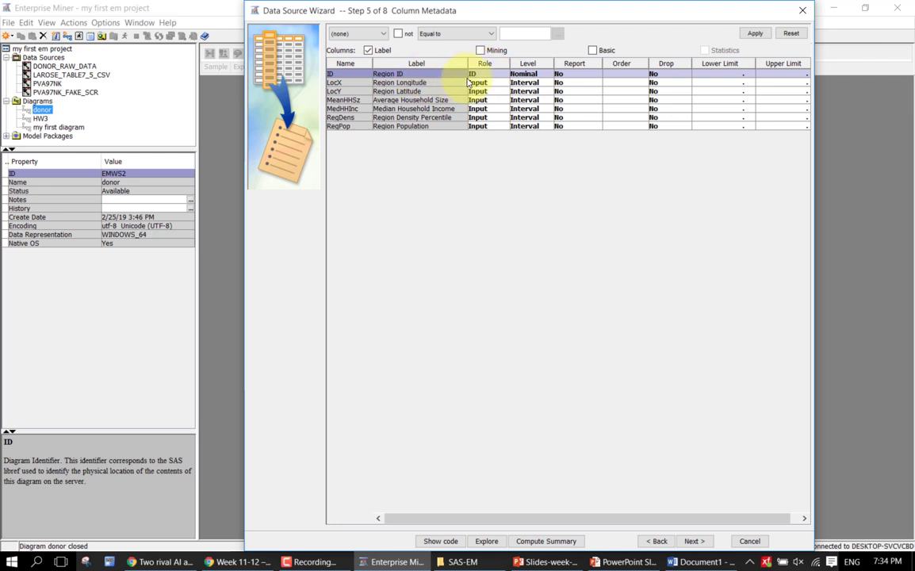
click(339, 83)
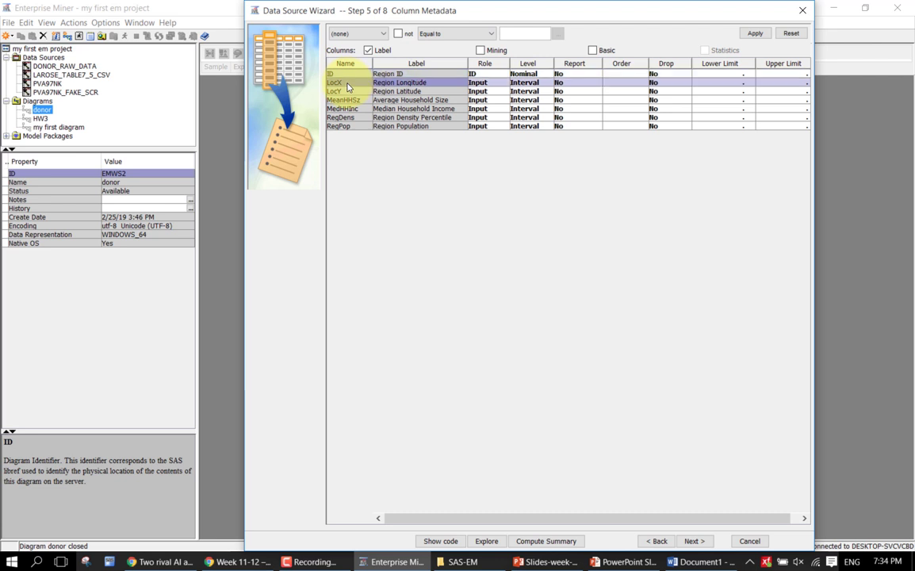
click(363, 91)
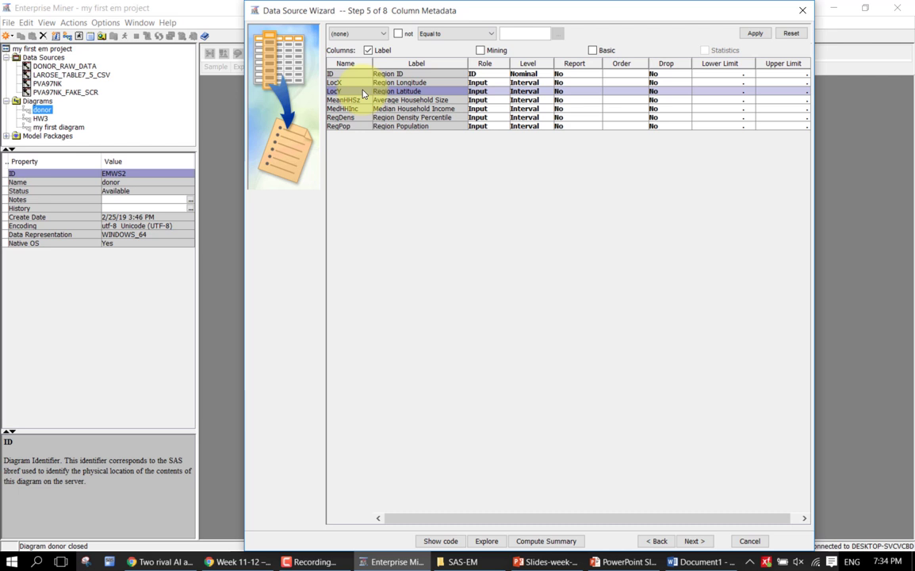
shift+click(352, 74)
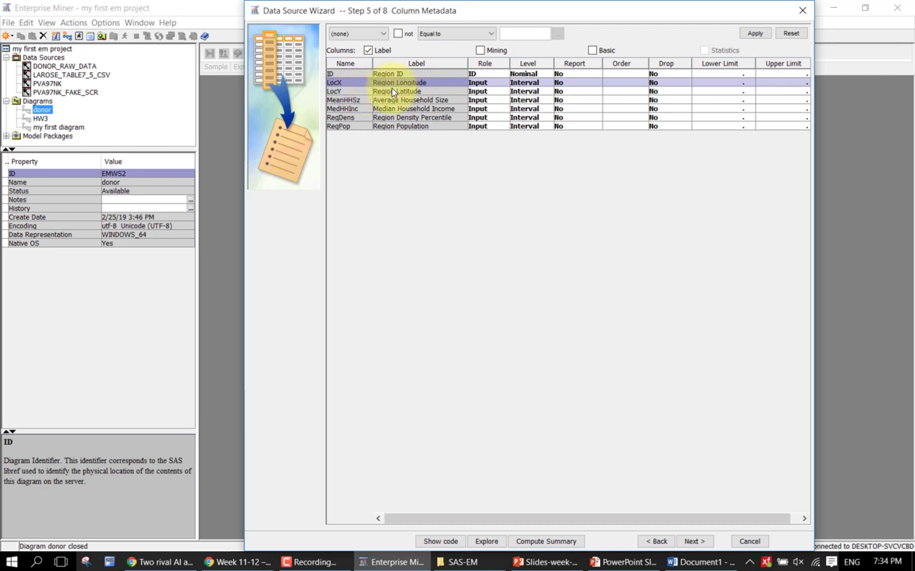
click(389, 92)
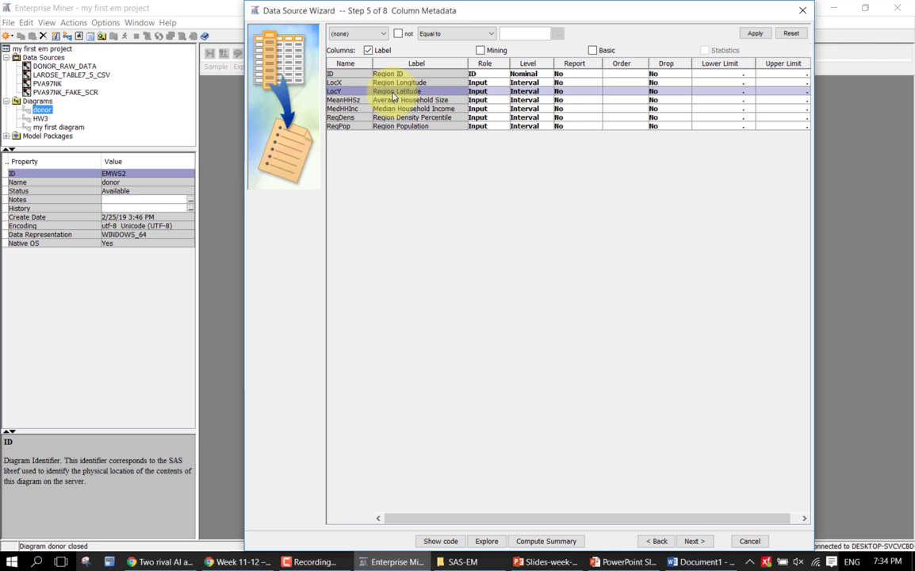
click(379, 126)
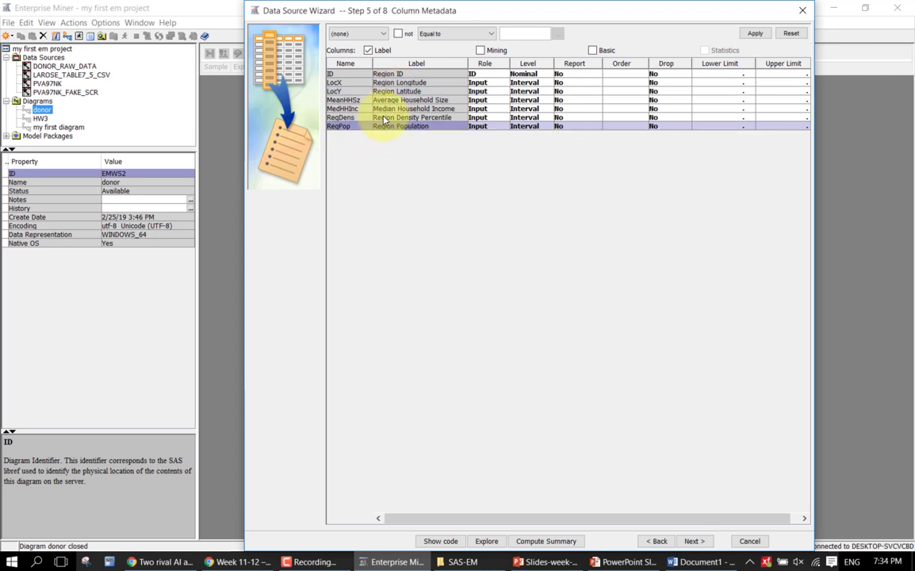
click(373, 100)
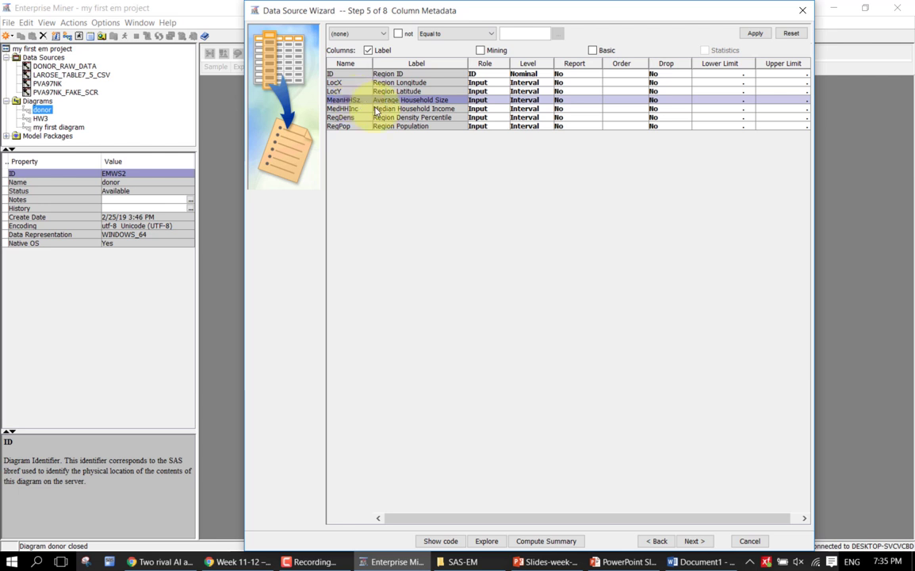
click(358, 108)
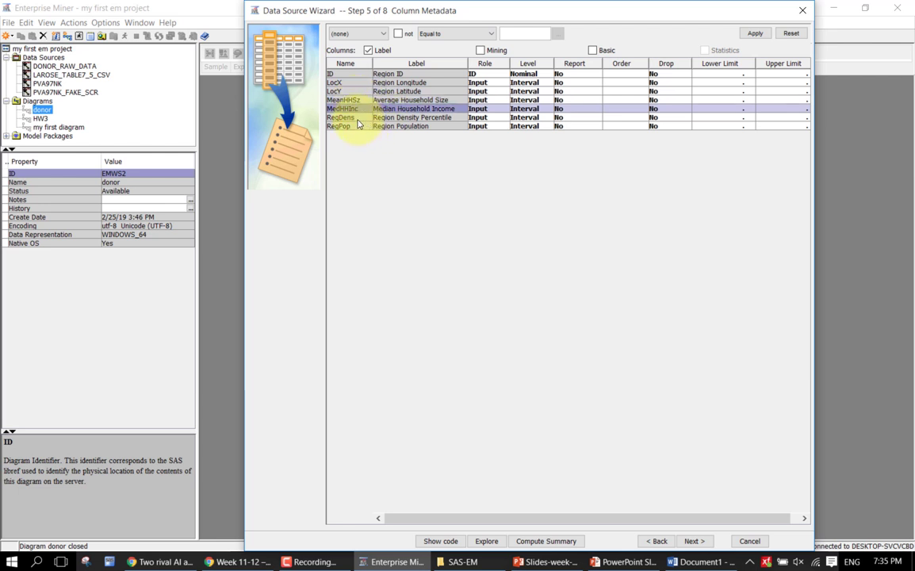
click(361, 101)
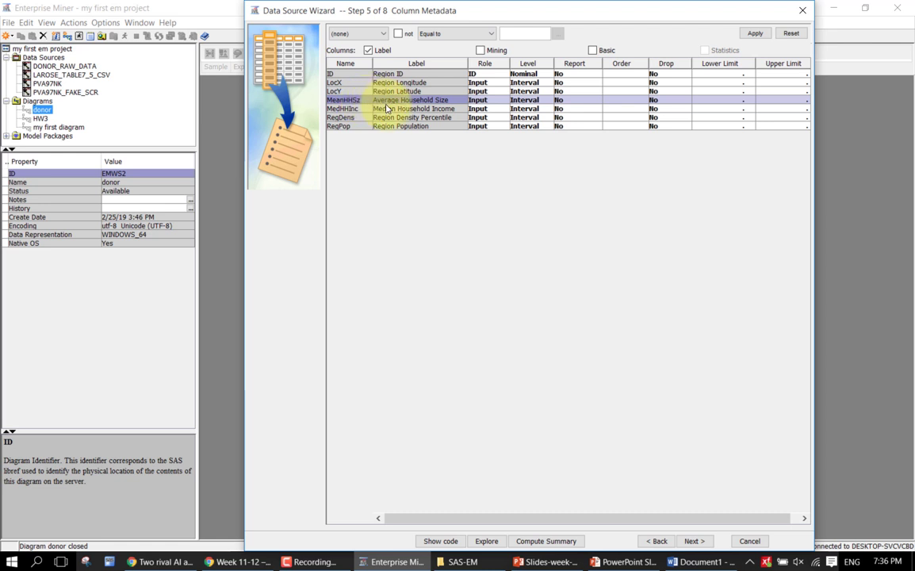
click(388, 109)
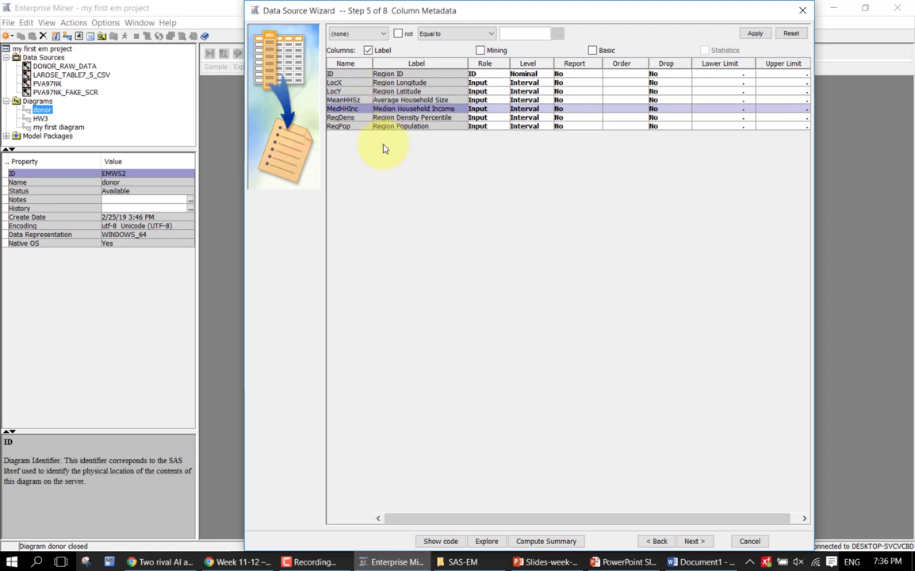
click(363, 117)
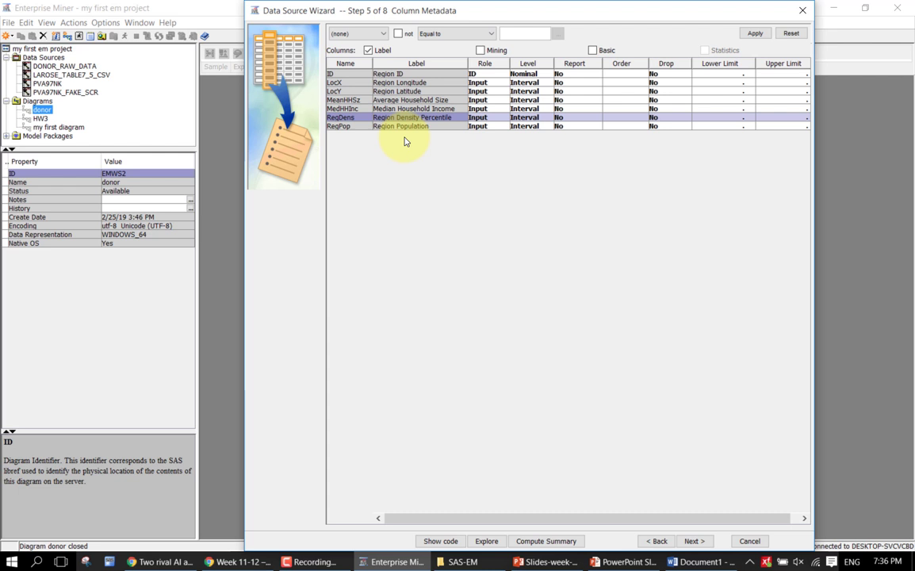
click(401, 126)
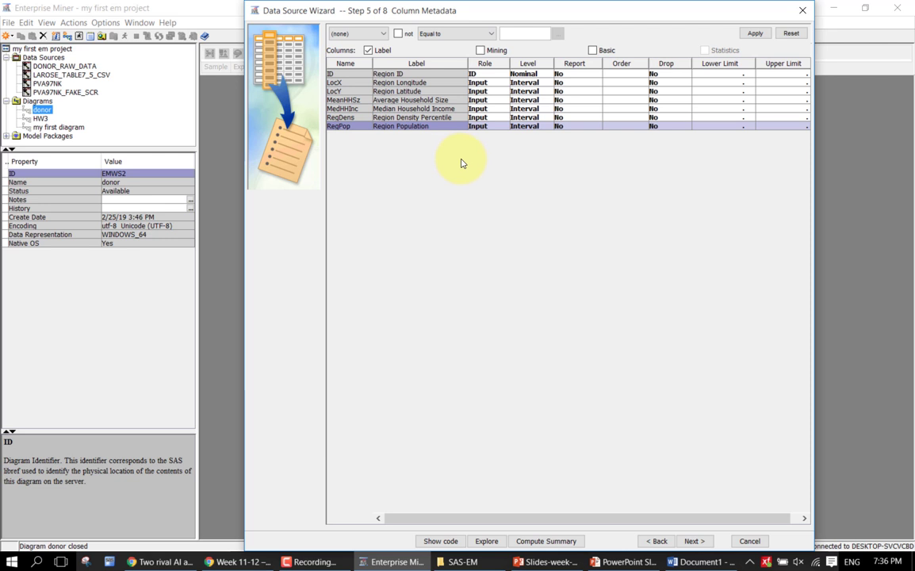
Step: Keep the LocX variable's level as Interval and continue to the data source attributes without creating a sample data set
click(525, 83)
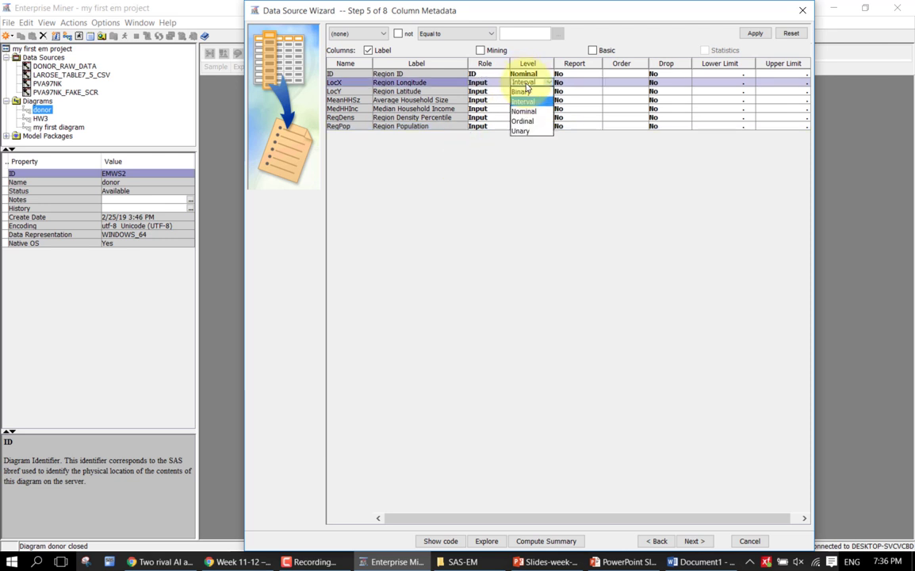
click(523, 102)
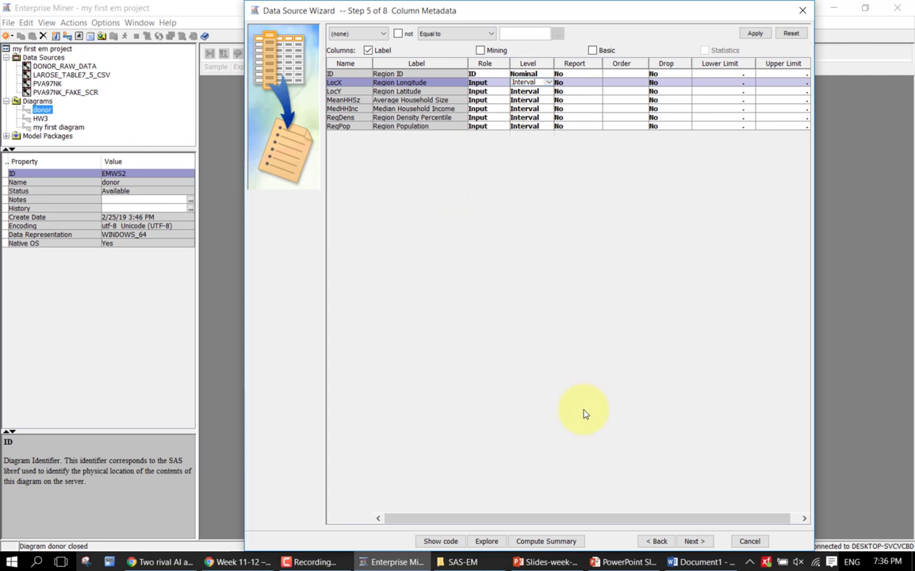
click(693, 541)
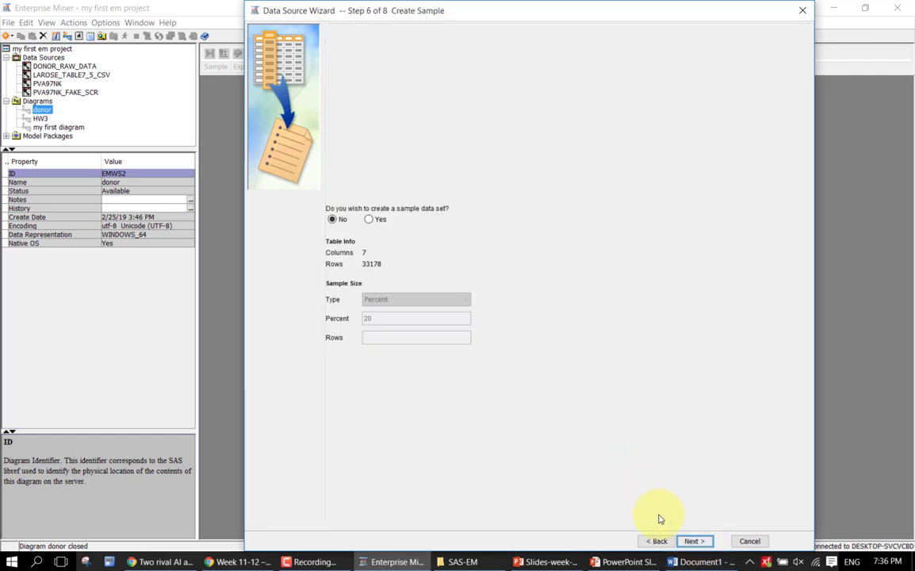
click(688, 544)
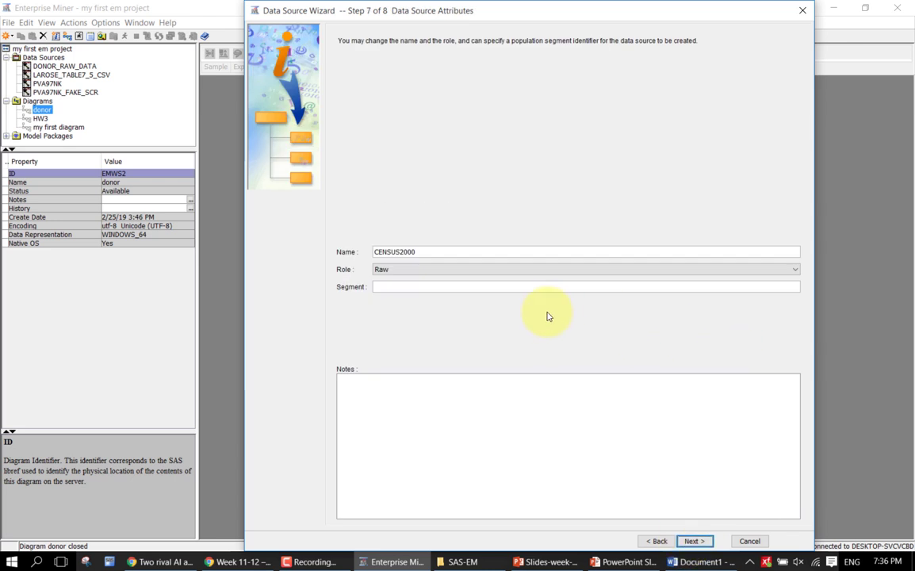
Step: Keep the Raw role, finish creating the CENSUS2000 data source, and check its variable list
click(428, 271)
click(428, 276)
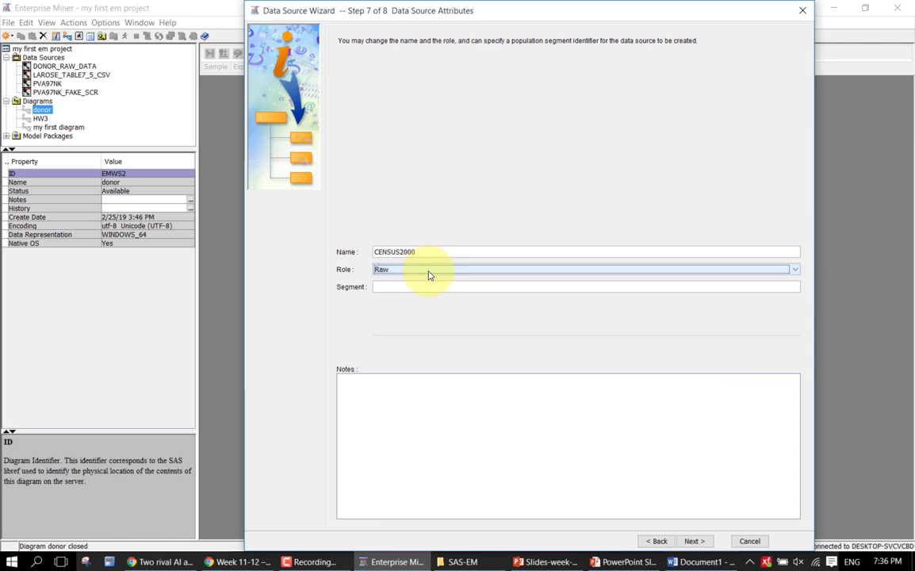
click(692, 541)
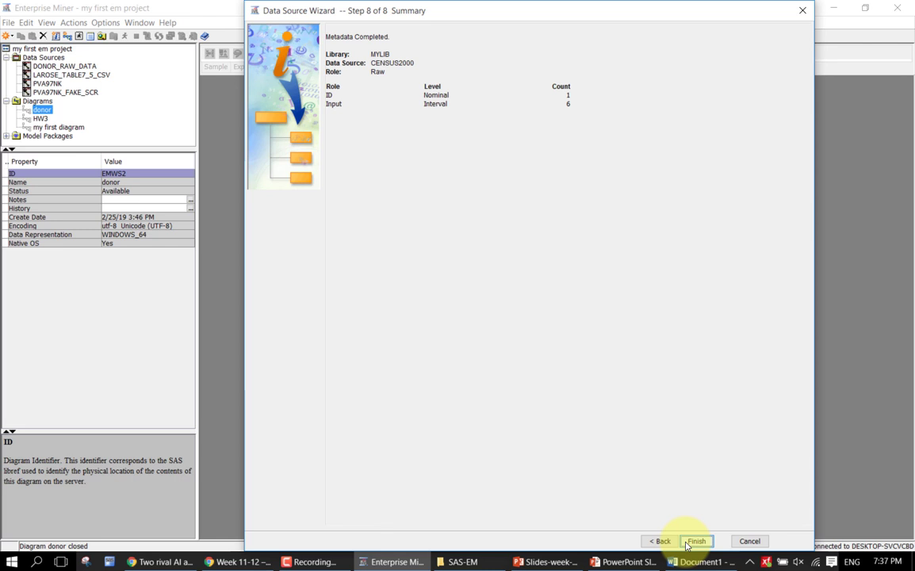
click(687, 544)
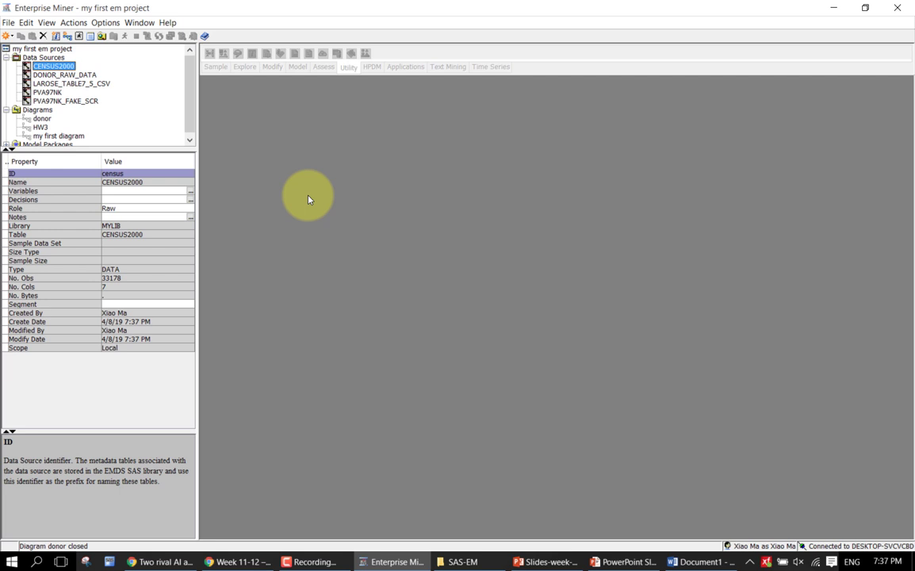
double_click(68, 69)
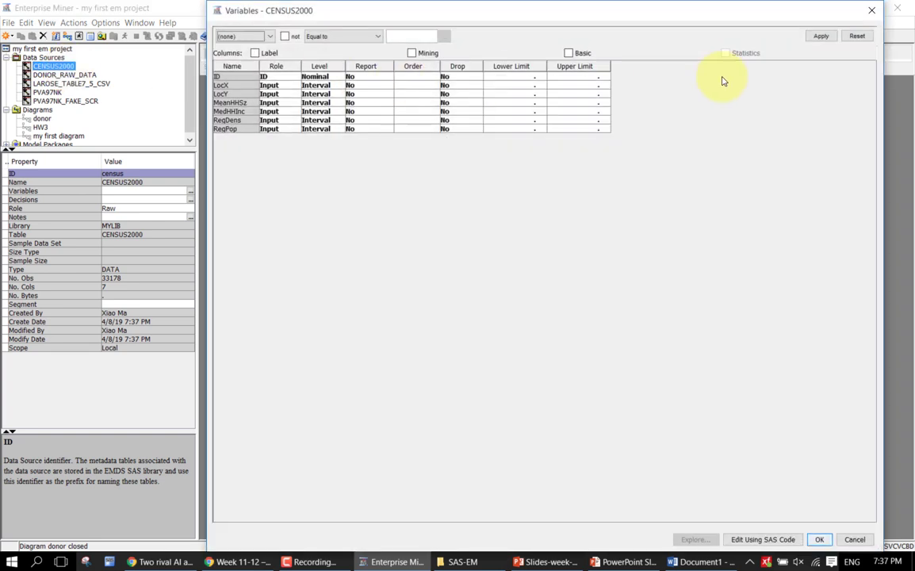
click(869, 9)
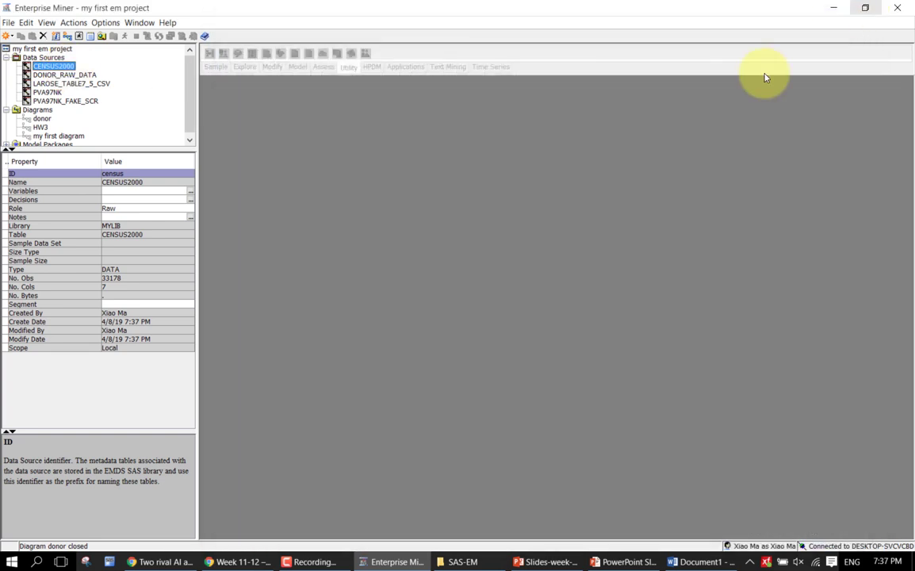
Step: Create a new diagram named Segmentation Analysis
click(9, 22)
mouse_move(195, 38)
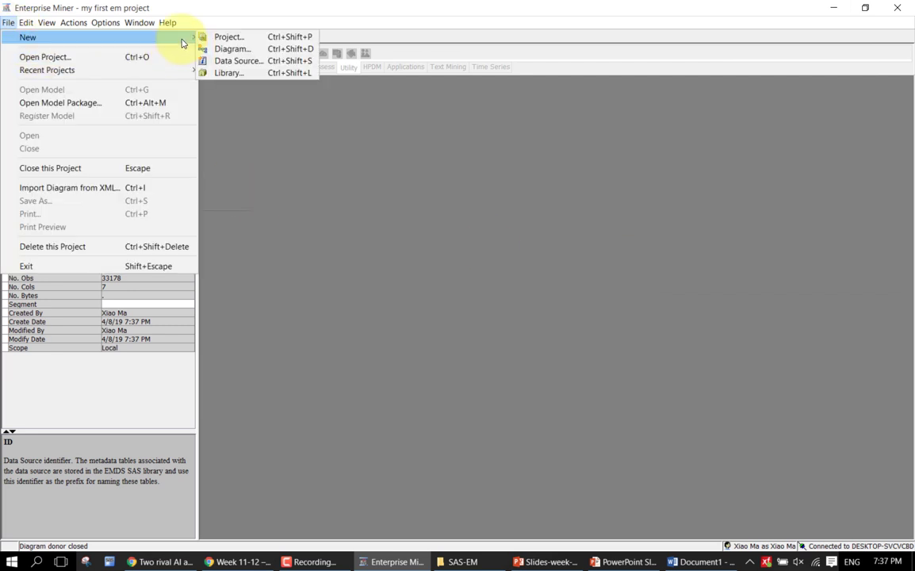
click(222, 52)
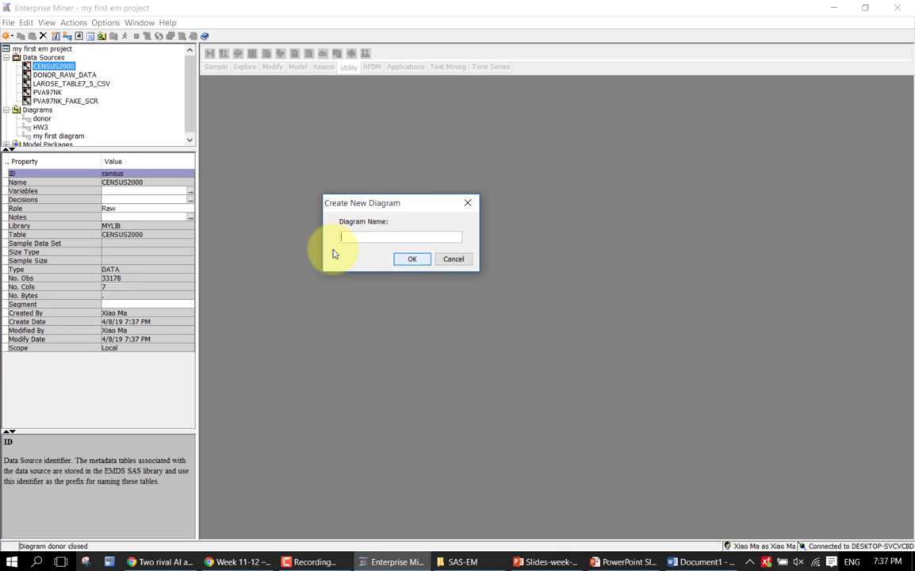
text(Segmentation Analysis)
click(396, 262)
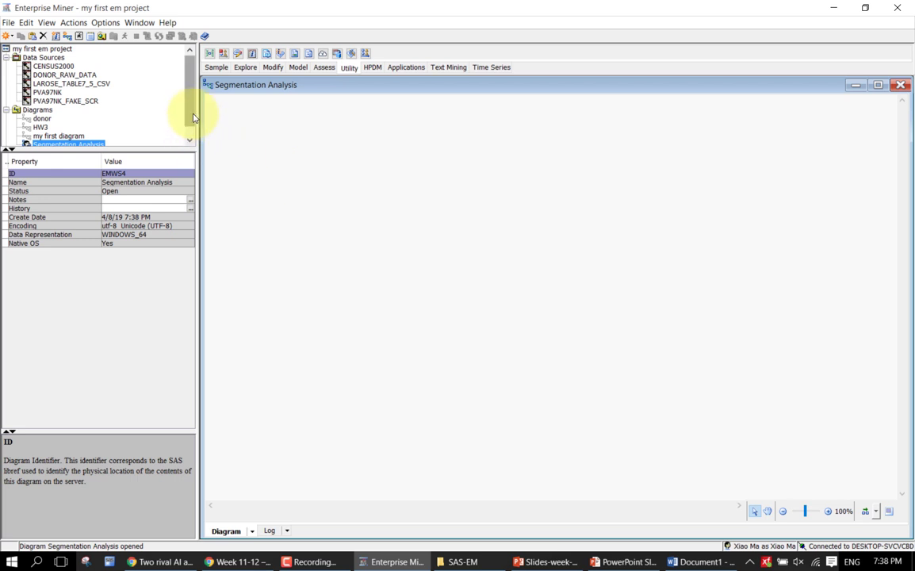
Step: Open the CENSUS2000 data source's variables and explore all of them together
drag(194, 116, 196, 135)
click(57, 53)
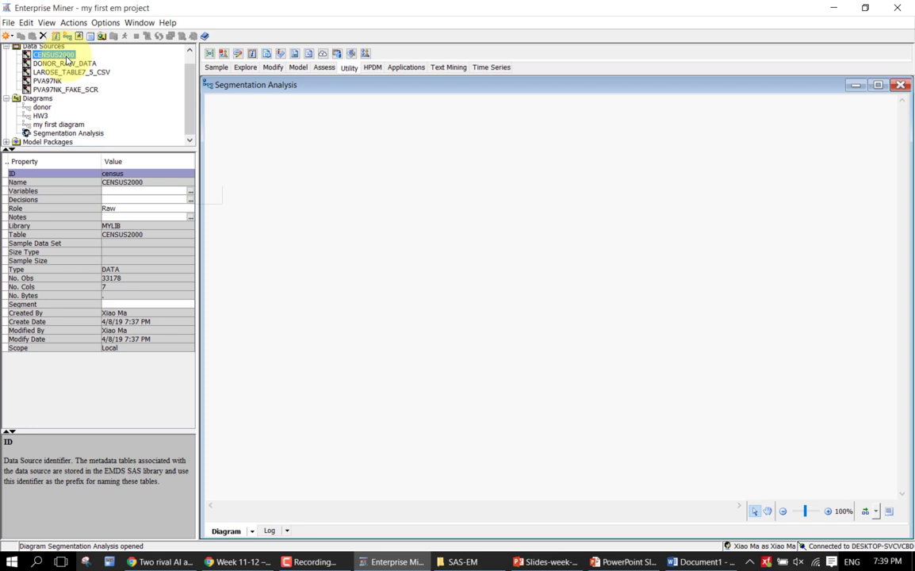
click(191, 196)
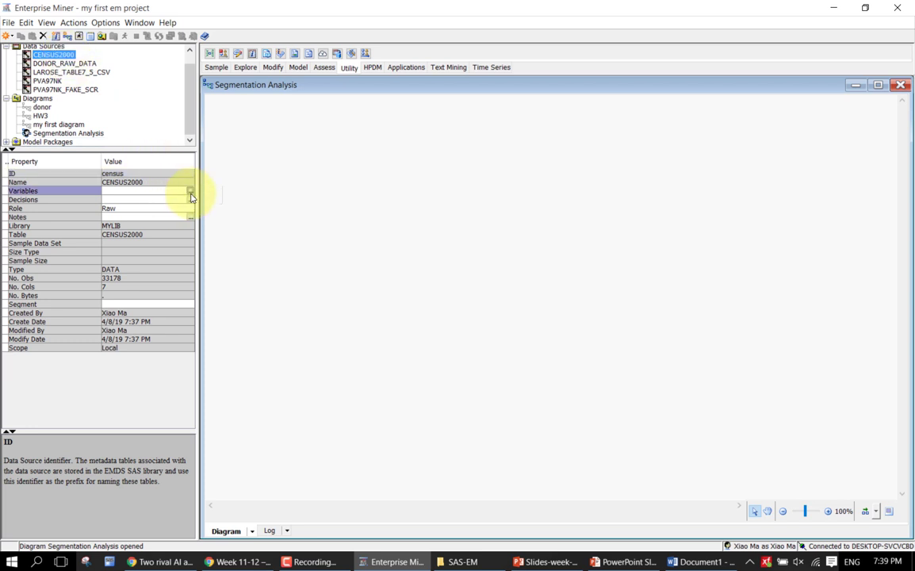
click(191, 196)
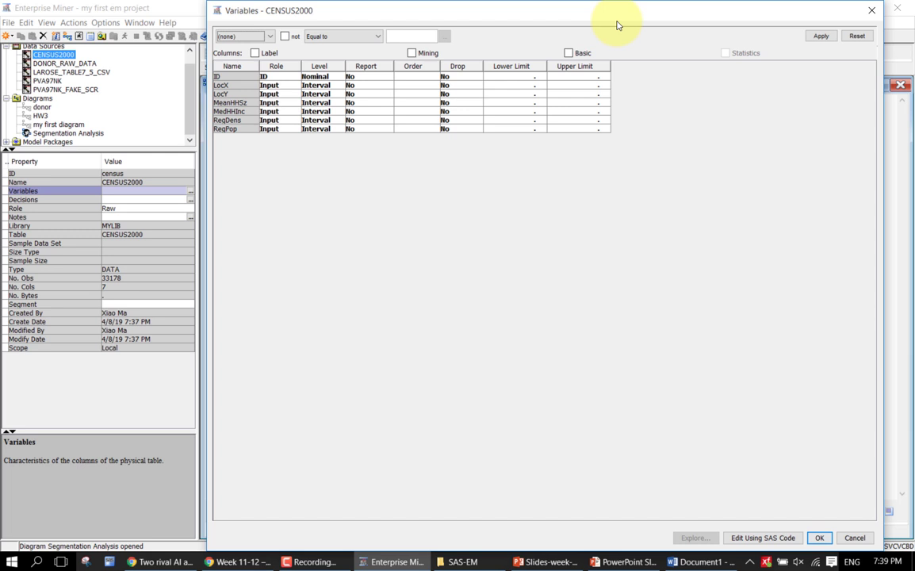
click(298, 85)
click(224, 94)
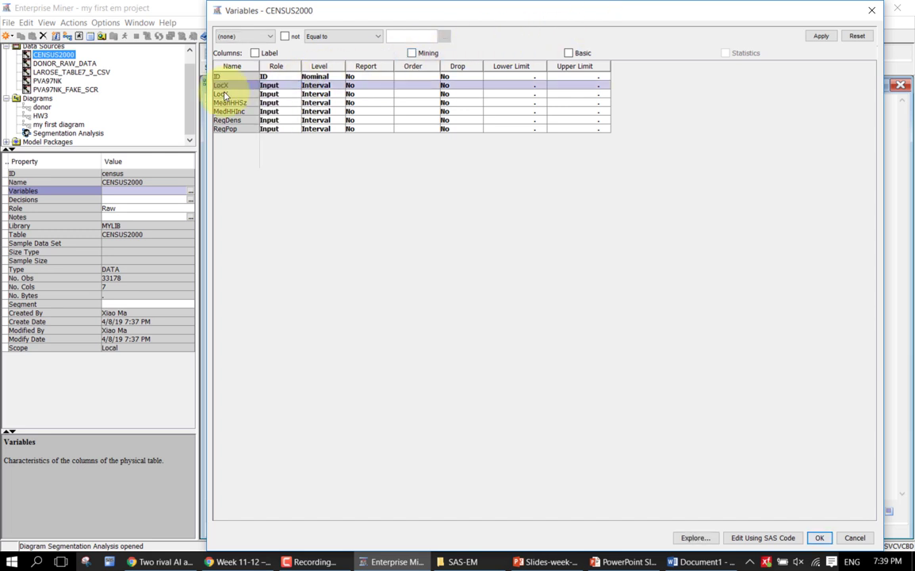
key(ctrl+a)
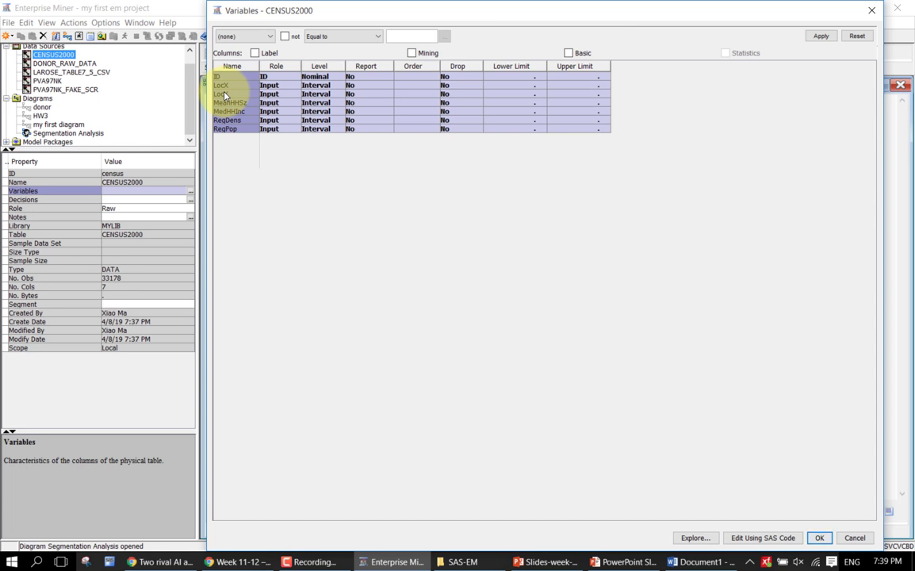
click(695, 538)
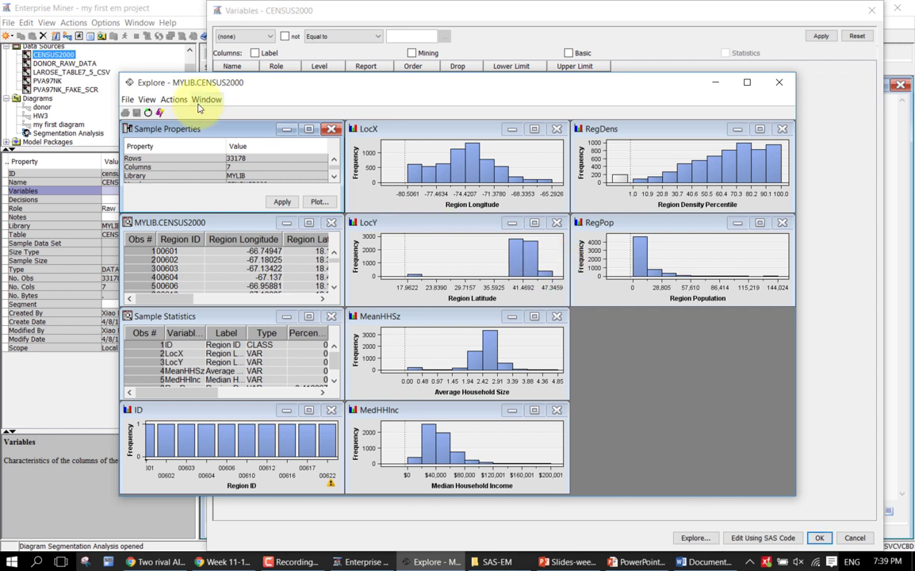
Step: Set the sample's Fetch Size to Max and apply it to the exploration plots
click(332, 178)
click(333, 178)
click(333, 177)
click(333, 177)
click(333, 177)
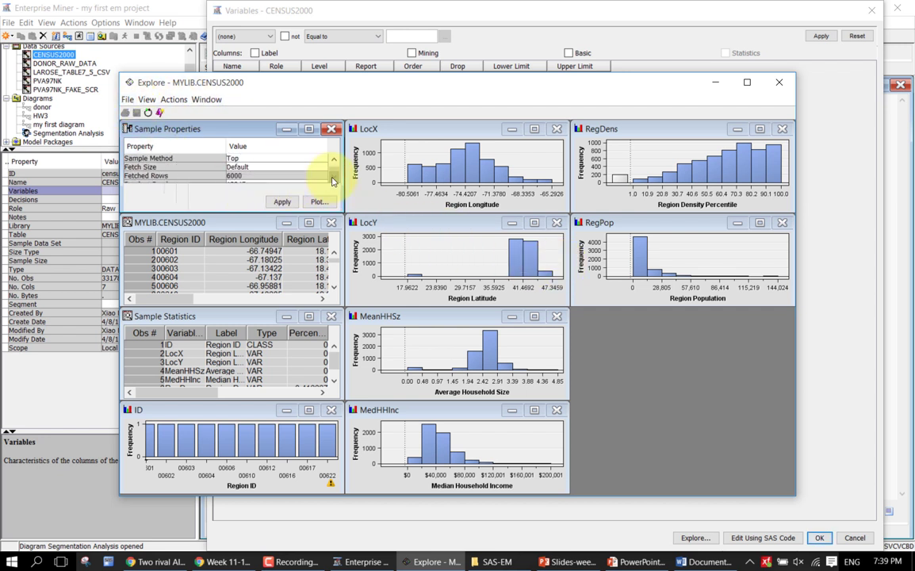
click(250, 169)
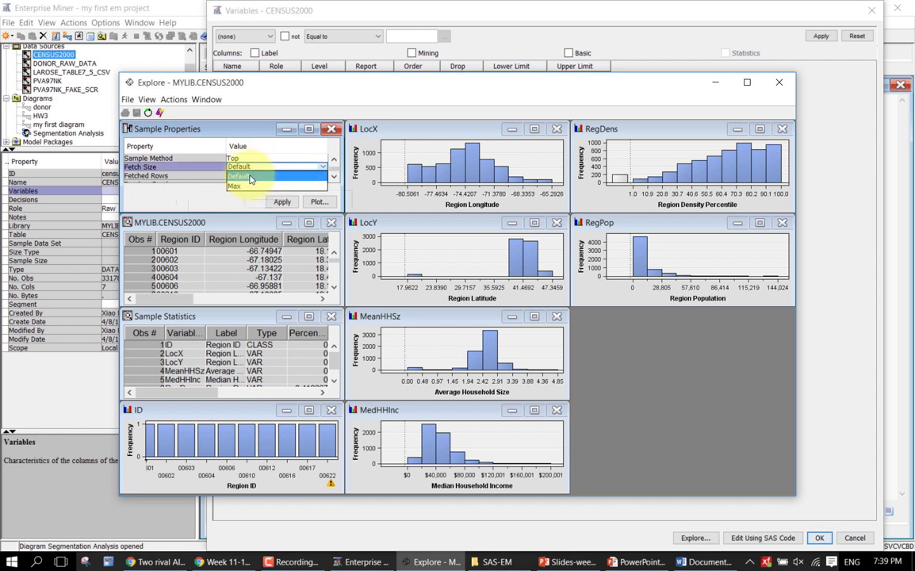
click(248, 186)
click(281, 203)
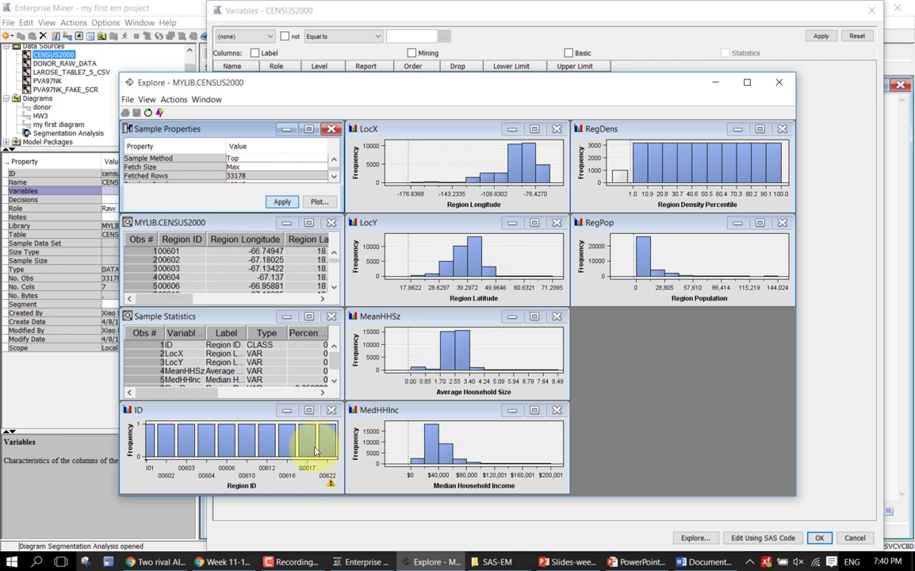
Step: Maximize the Explore window so the CENSUS2000 plots and tables have the full screen
click(746, 83)
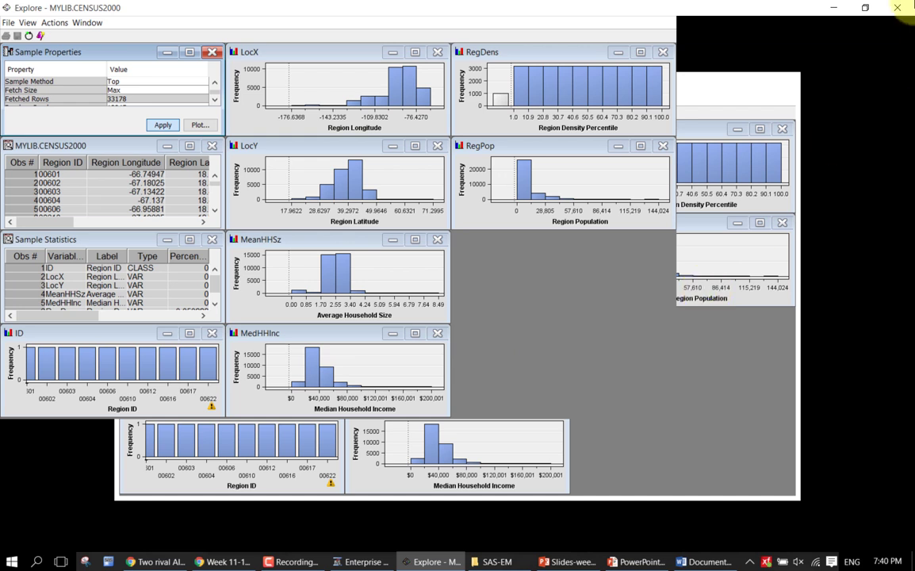
click(865, 8)
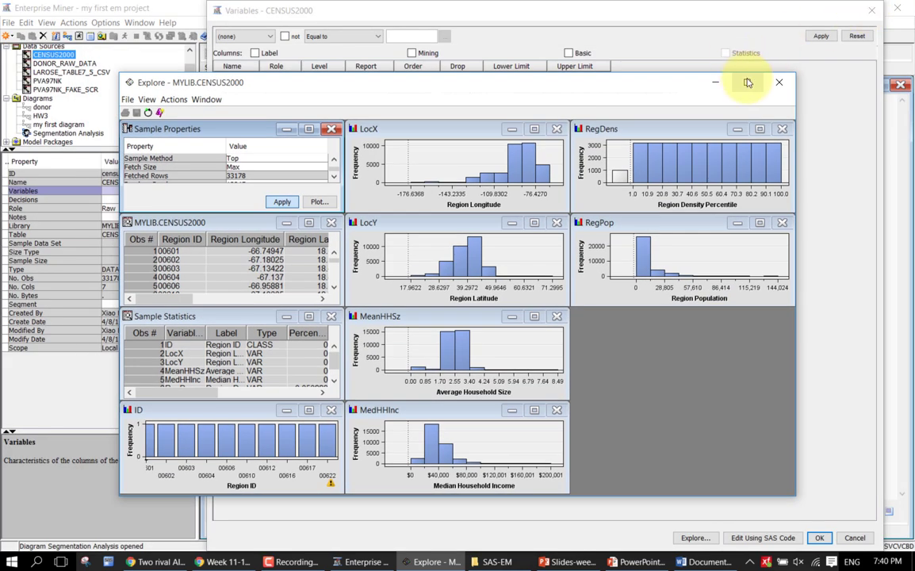
click(747, 83)
click(866, 8)
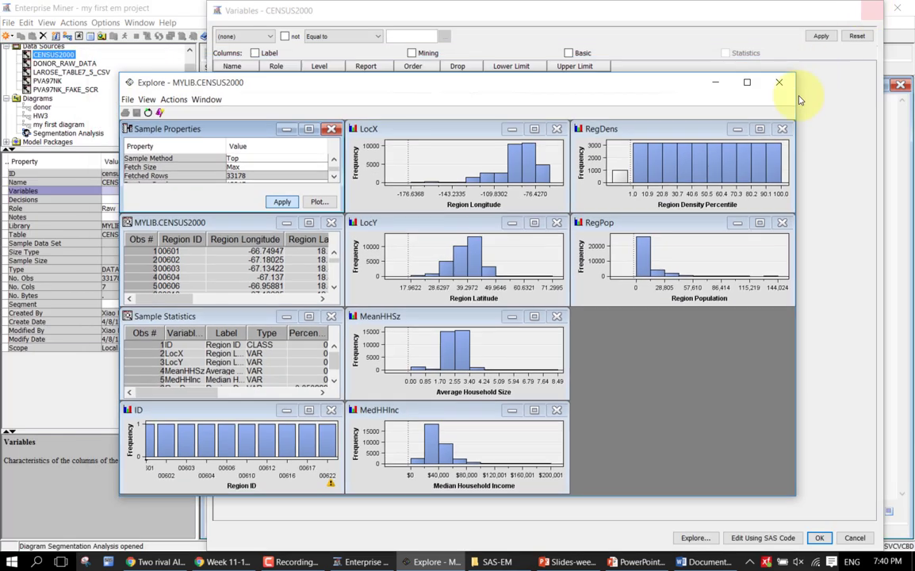
double_click(668, 76)
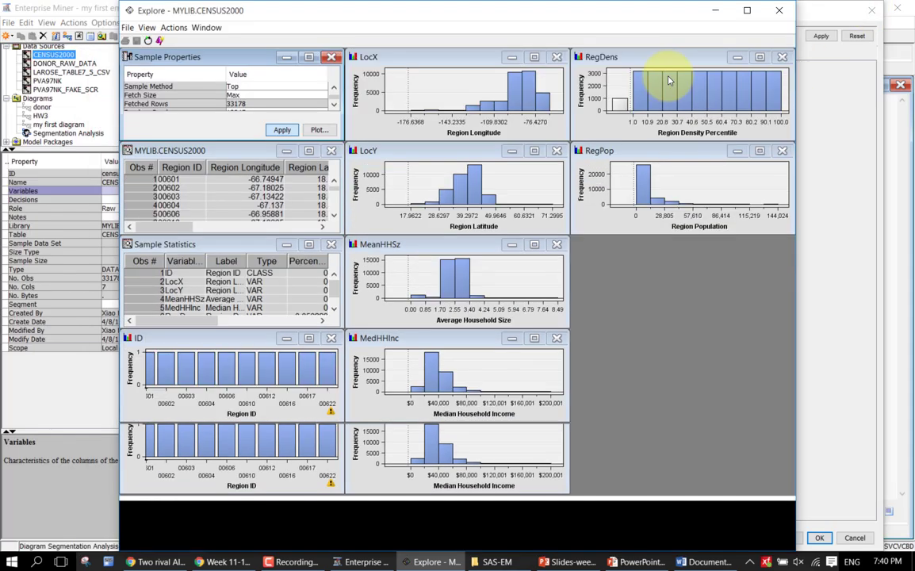
double_click(672, 4)
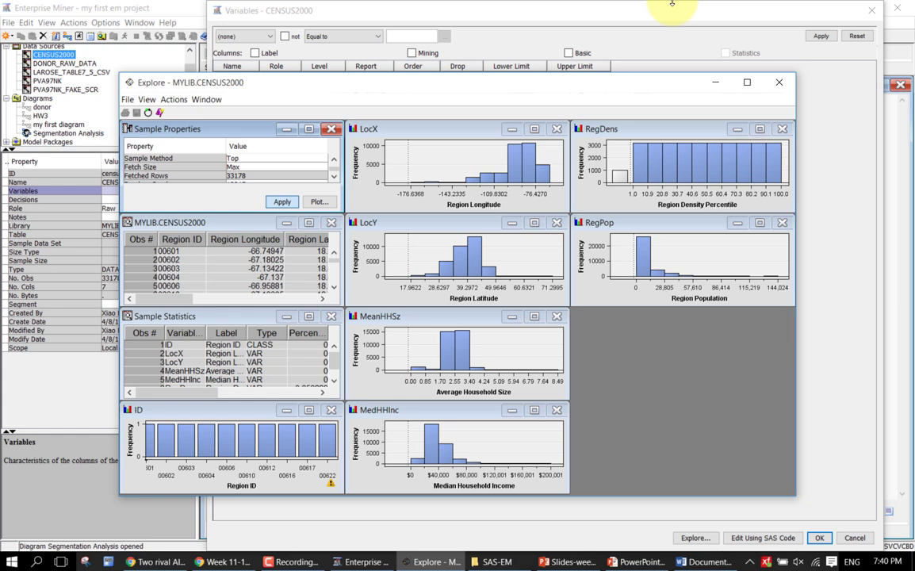
double_click(668, 79)
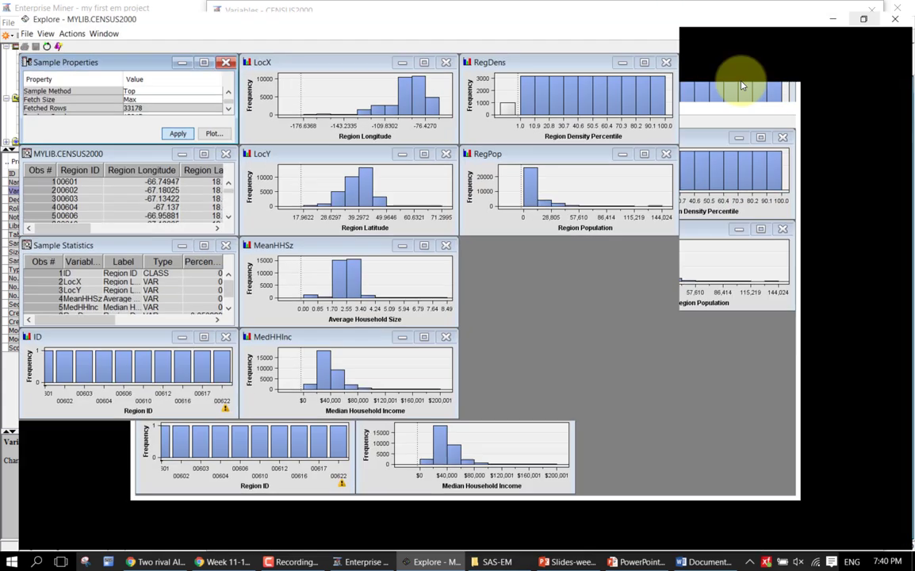
click(839, 12)
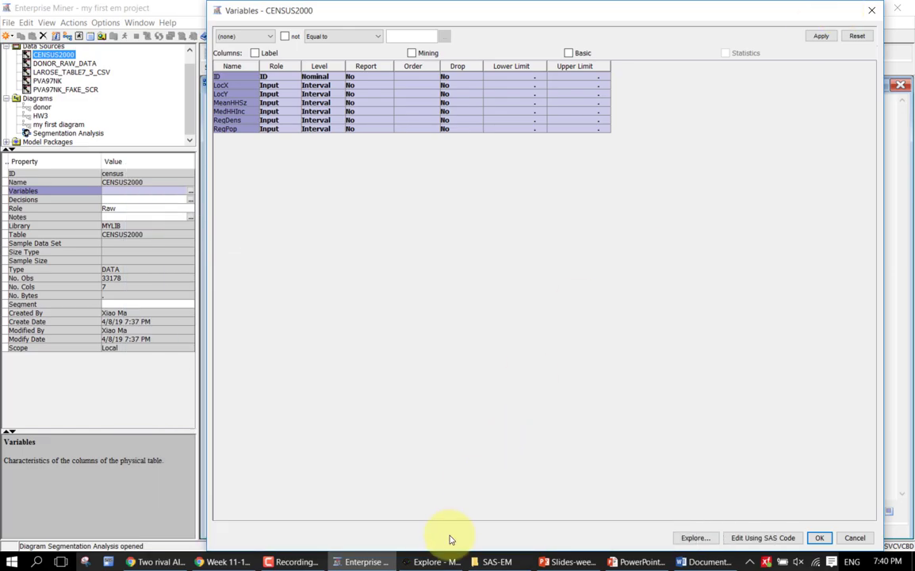
click(436, 562)
click(436, 562)
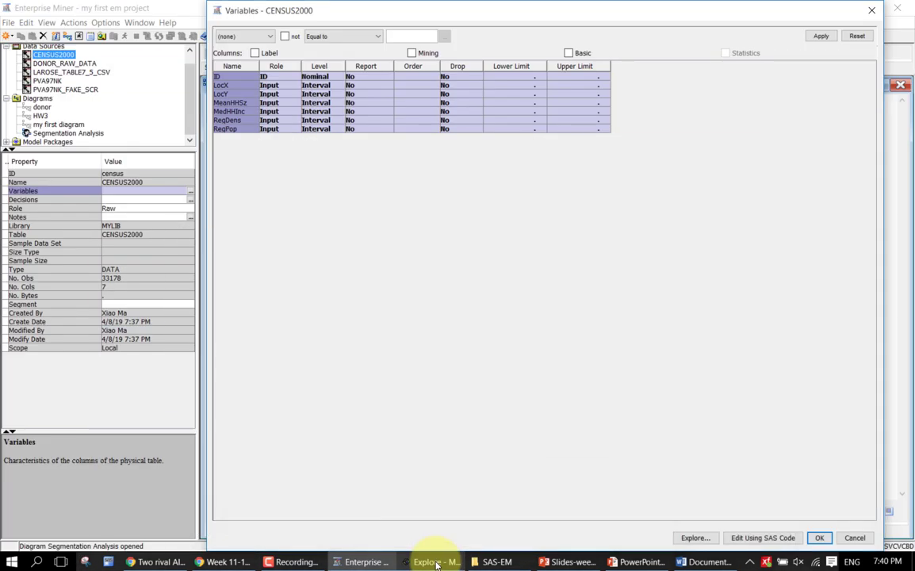
click(435, 562)
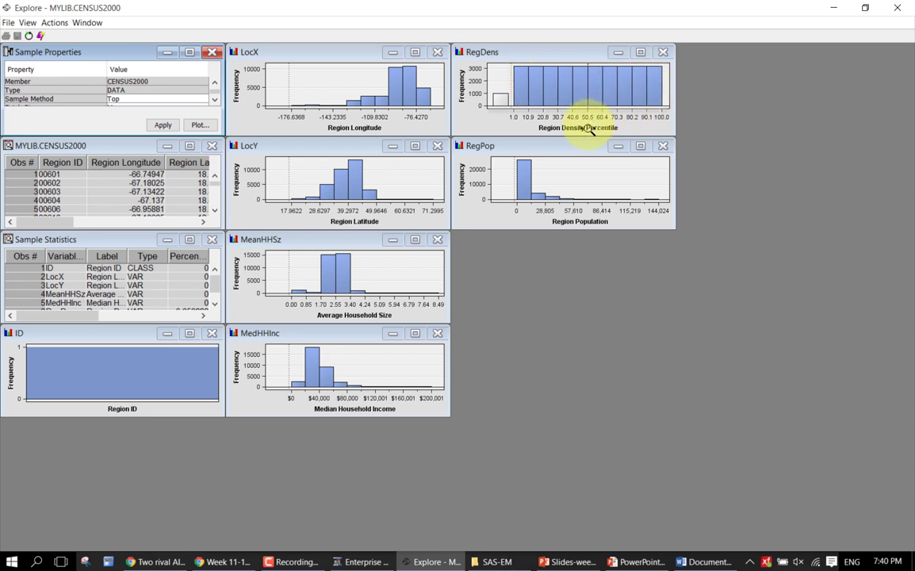
Step: Select the unshaded bar before 1.0 in the RegDens histogram and examine where its observations fall in the other variables' histograms
mouse_move(561, 85)
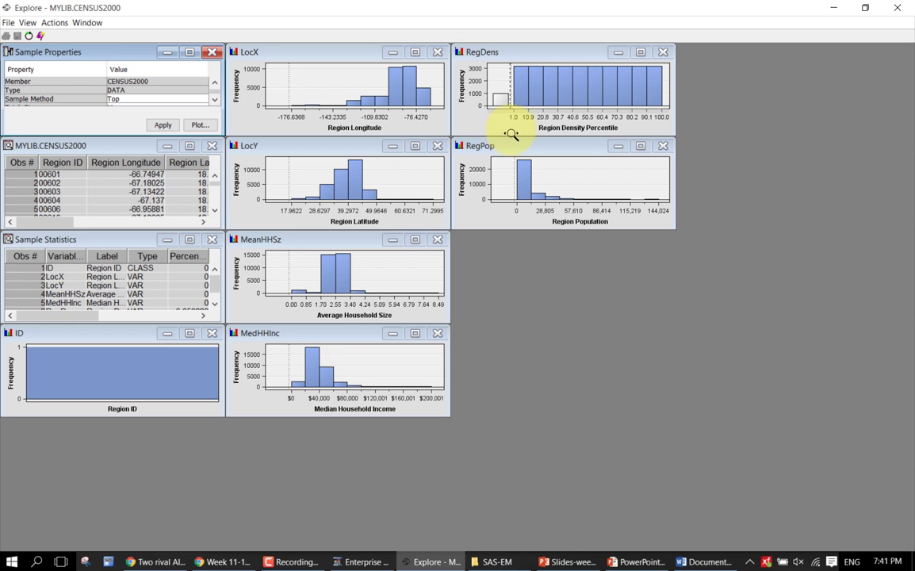
click(555, 54)
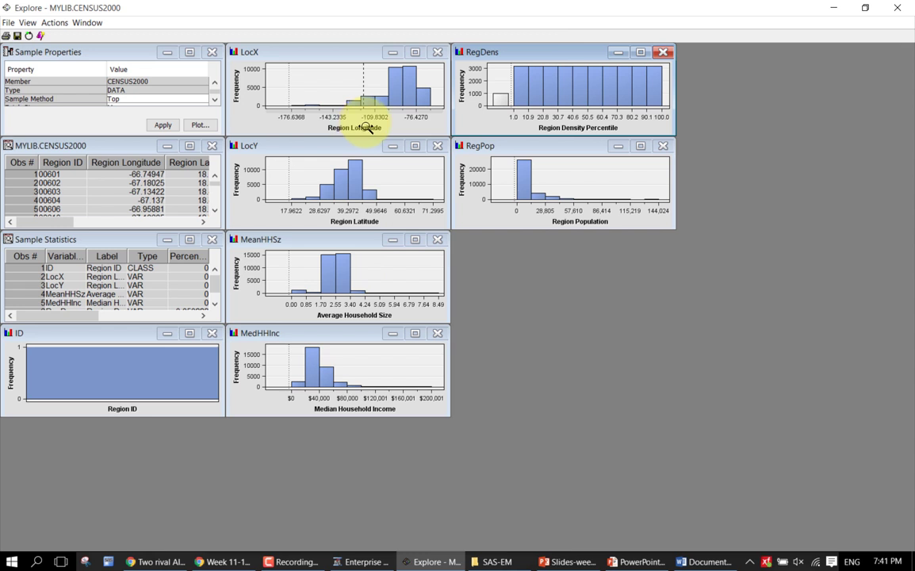
click(499, 106)
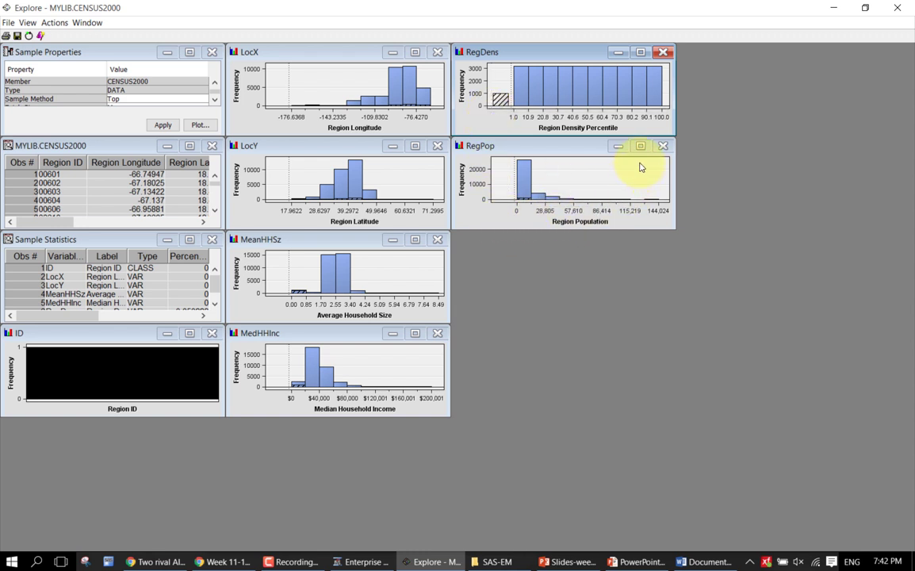
mouse_move(501, 105)
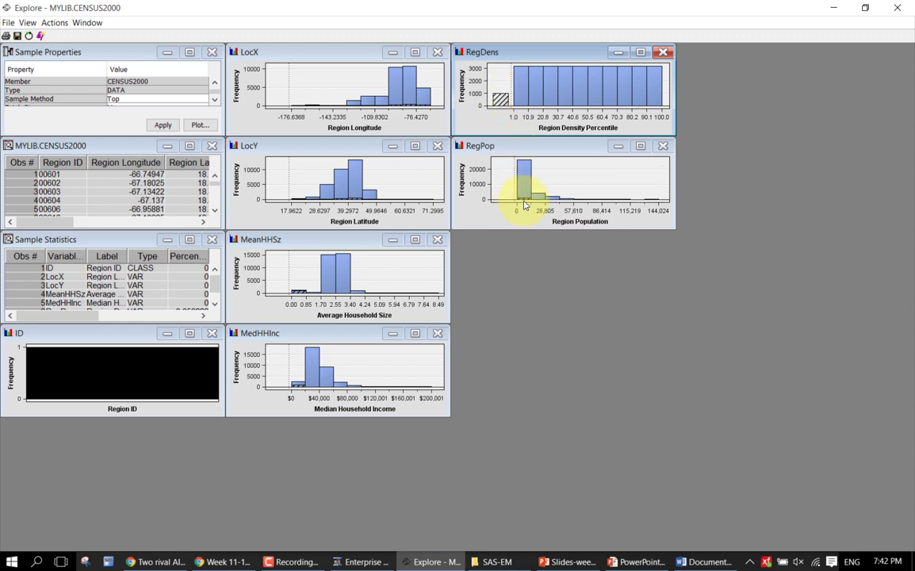
mouse_move(522, 204)
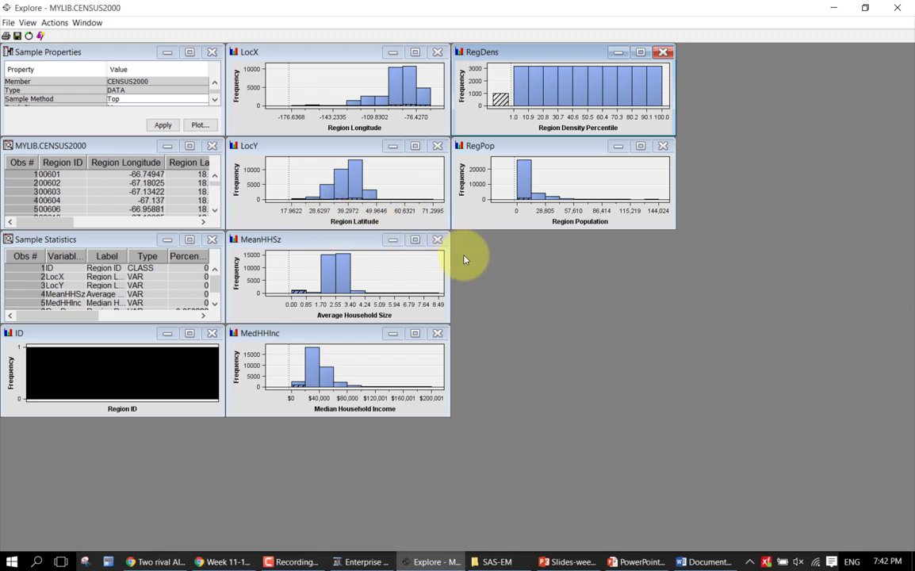
Step: Maximize the MeanHHSz histogram and check the frequency of its lowest bar
click(378, 308)
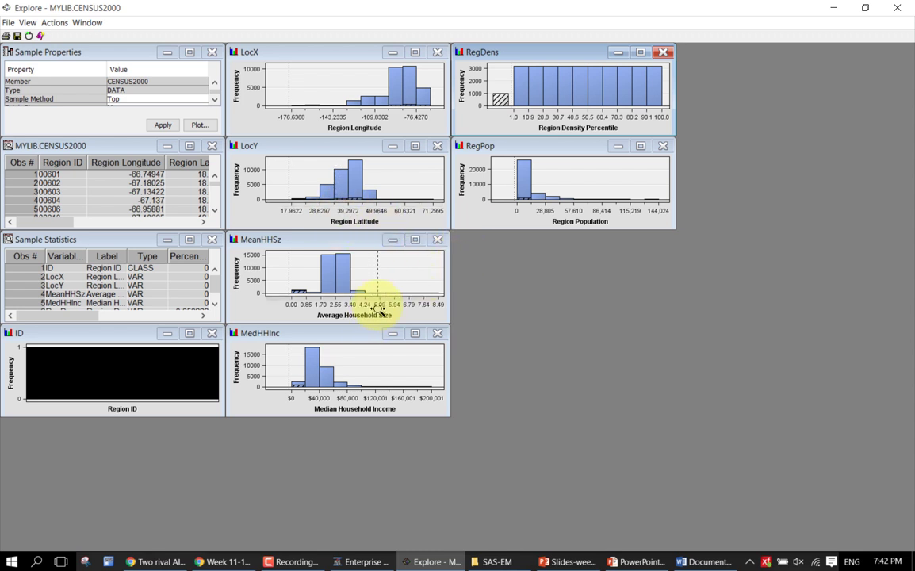
click(414, 241)
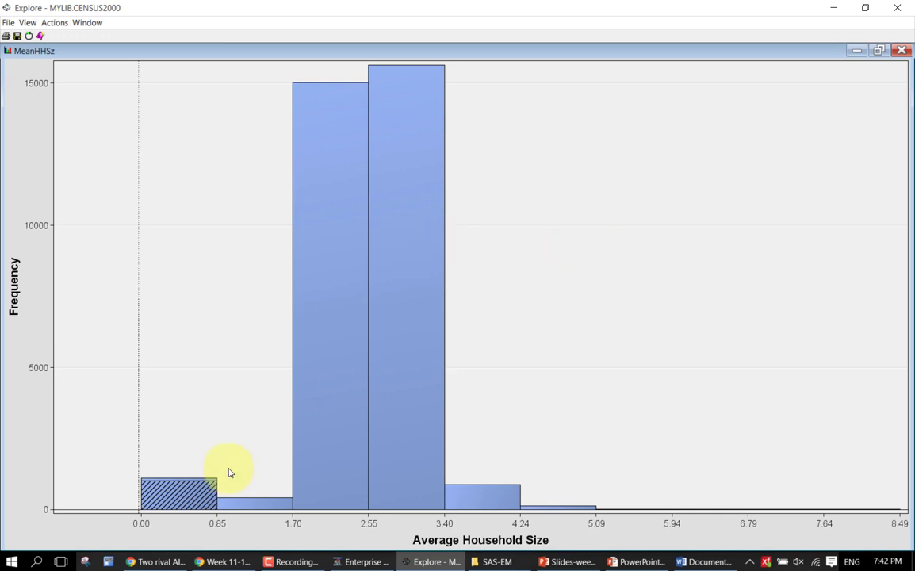
mouse_move(176, 498)
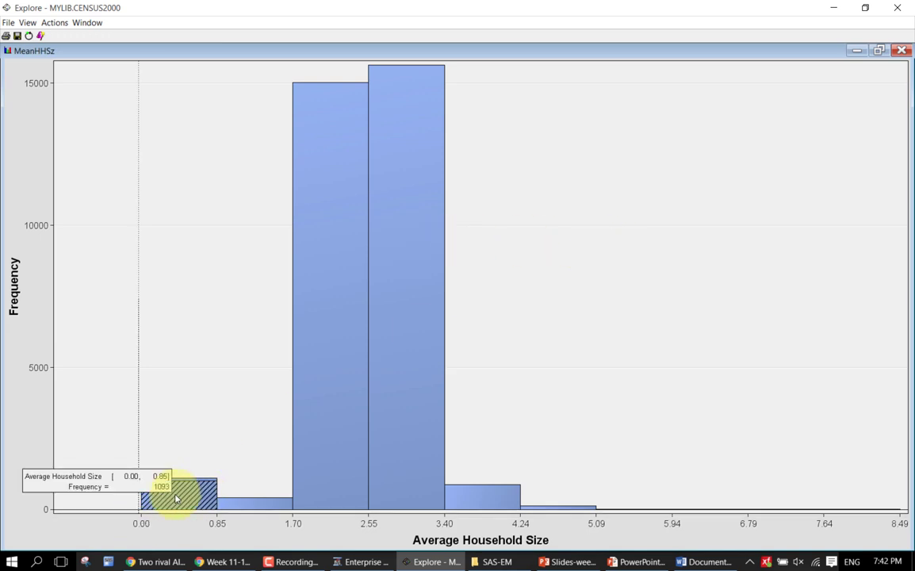
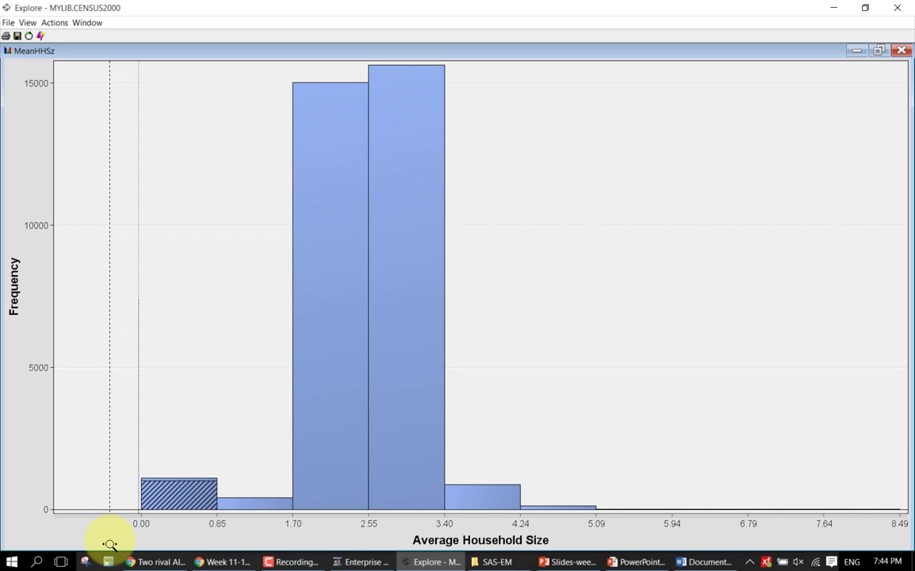
Step: Set the number of X bins in the MeanHHSz histogram to 100
right_click(355, 409)
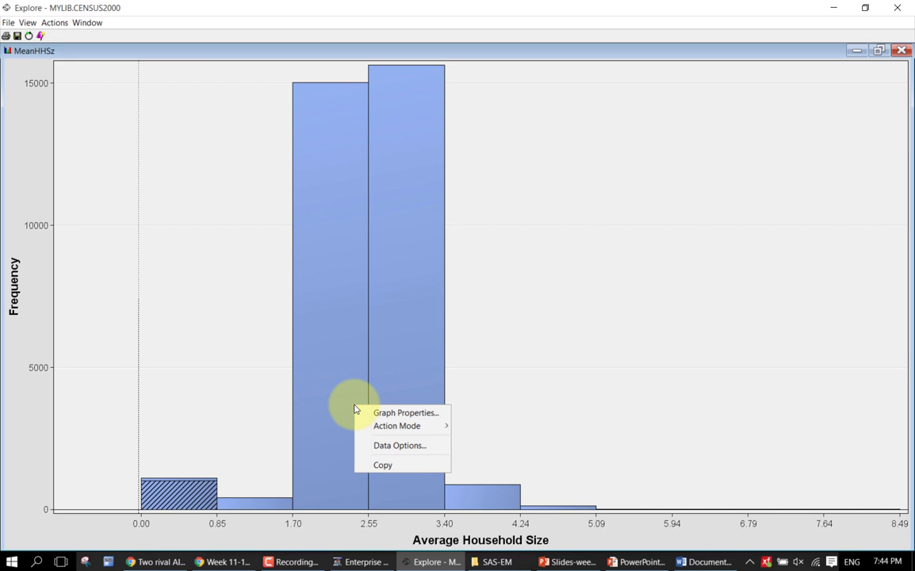
click(424, 413)
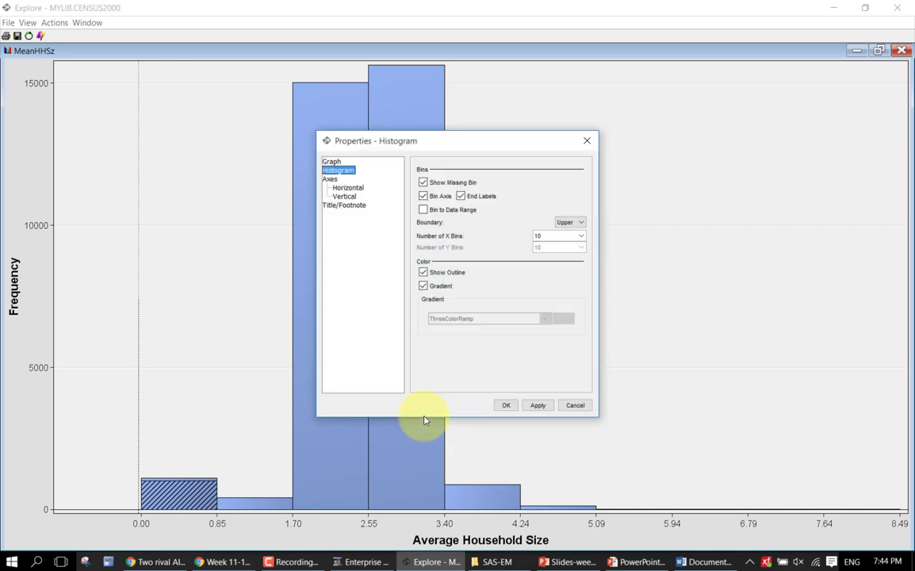
double_click(545, 235)
text(100)
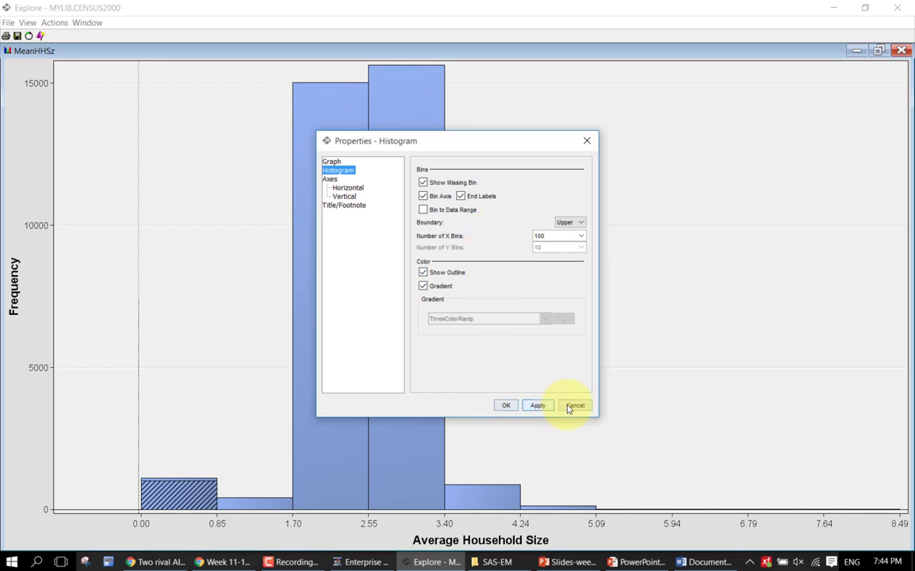
click(537, 405)
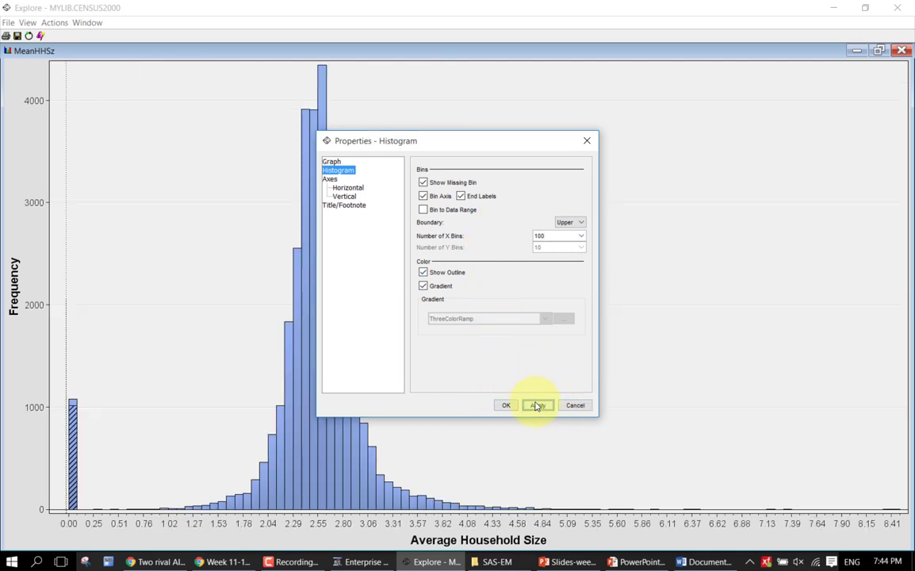
click(505, 405)
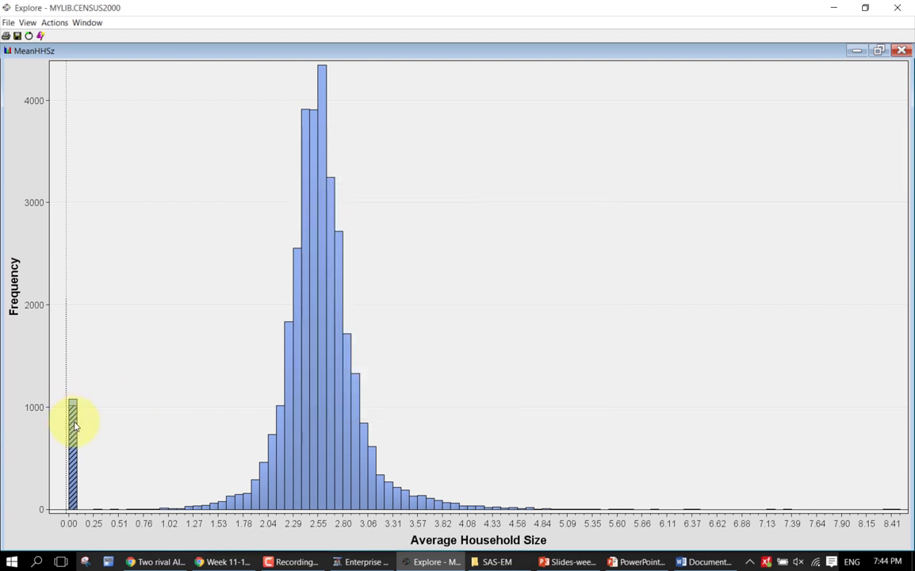
Step: Select the bar at zero in the MeanHHSz histogram, then restore the plot layout and compare those observations with the RegDens histogram
click(147, 375)
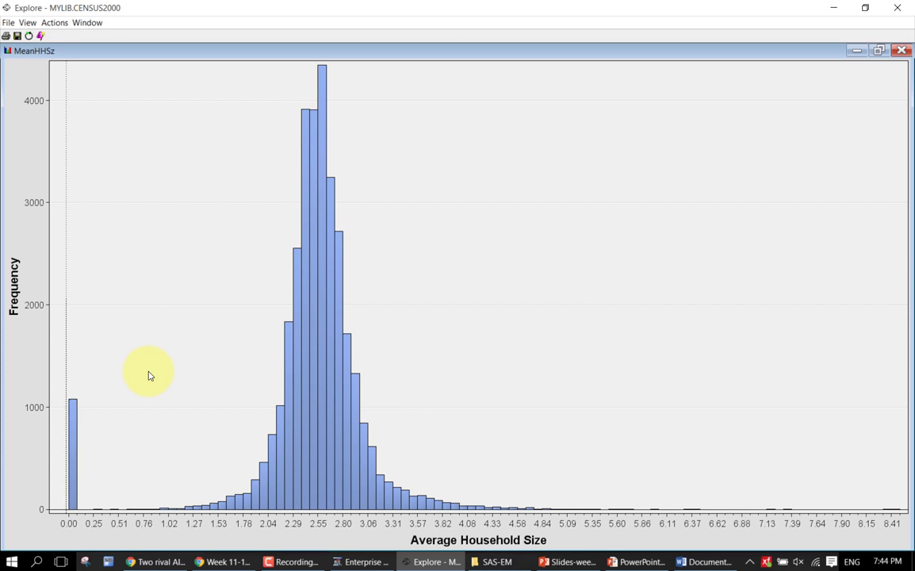
click(71, 426)
mouse_move(72, 430)
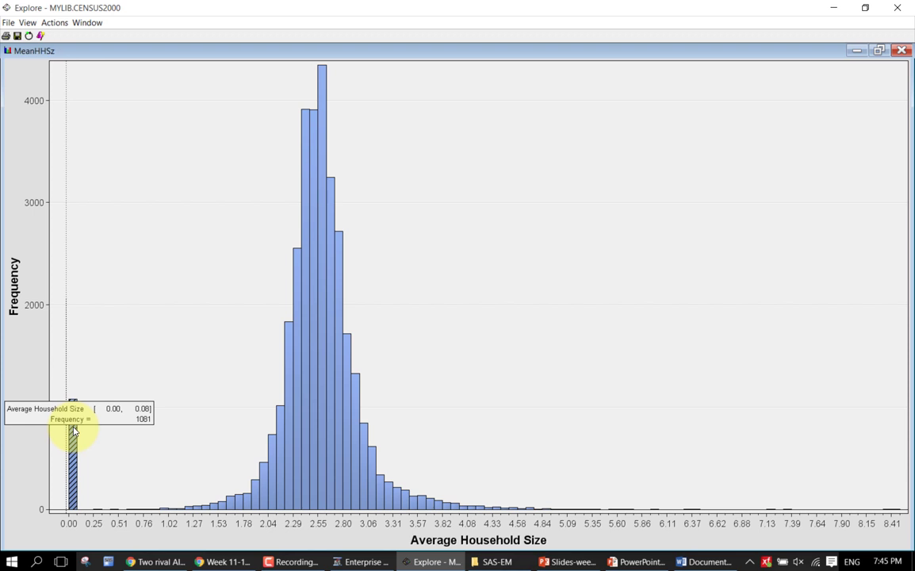
click(879, 50)
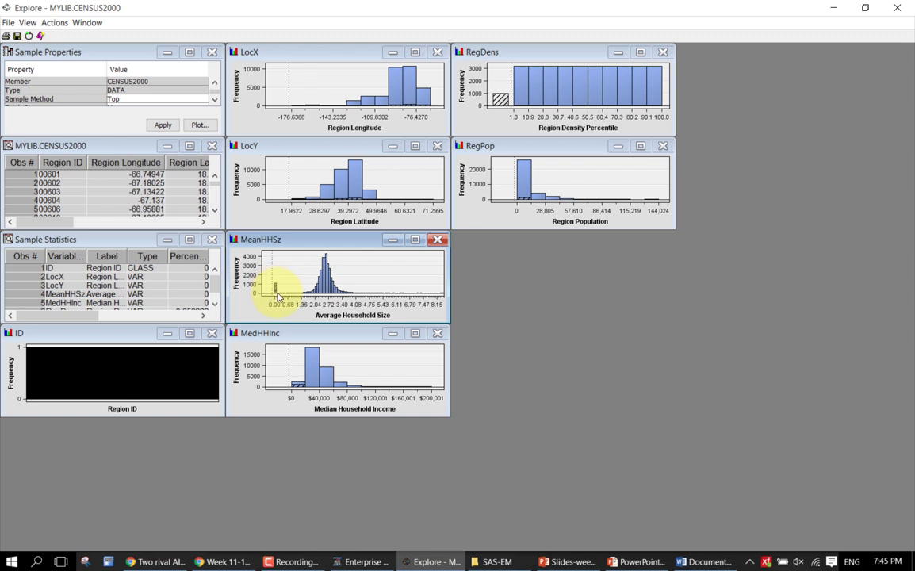
mouse_move(276, 292)
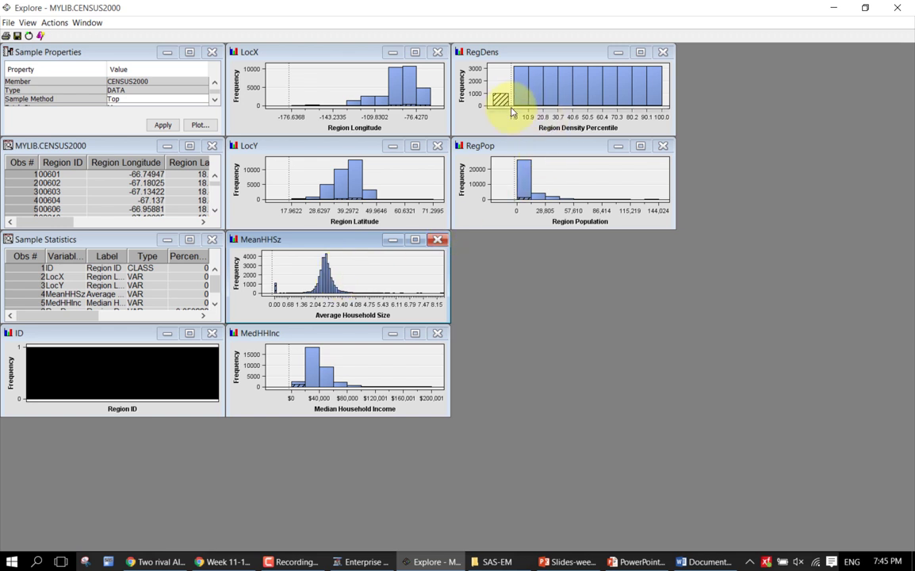
mouse_move(503, 105)
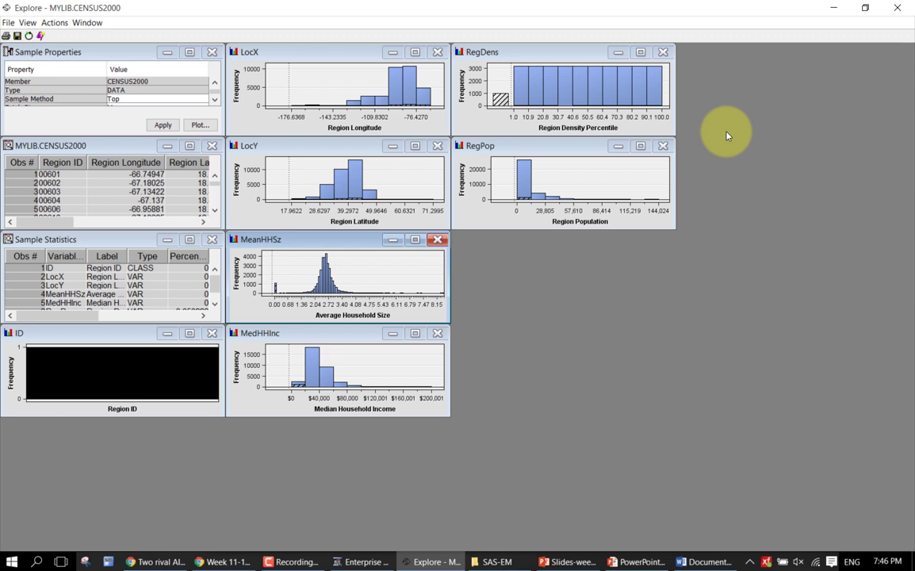
Step: Close the Explore window and the CENSUS2000 variables window without saving changes
click(900, 9)
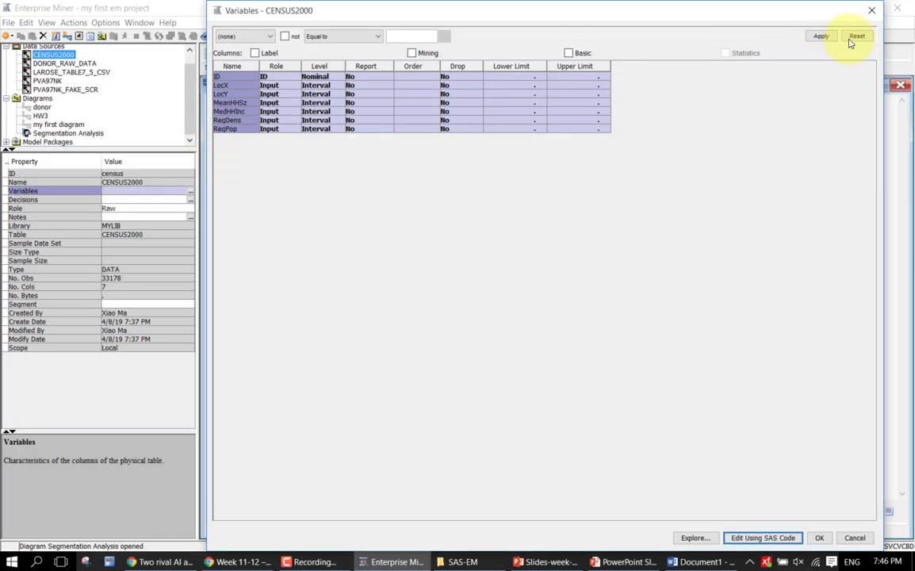
click(871, 11)
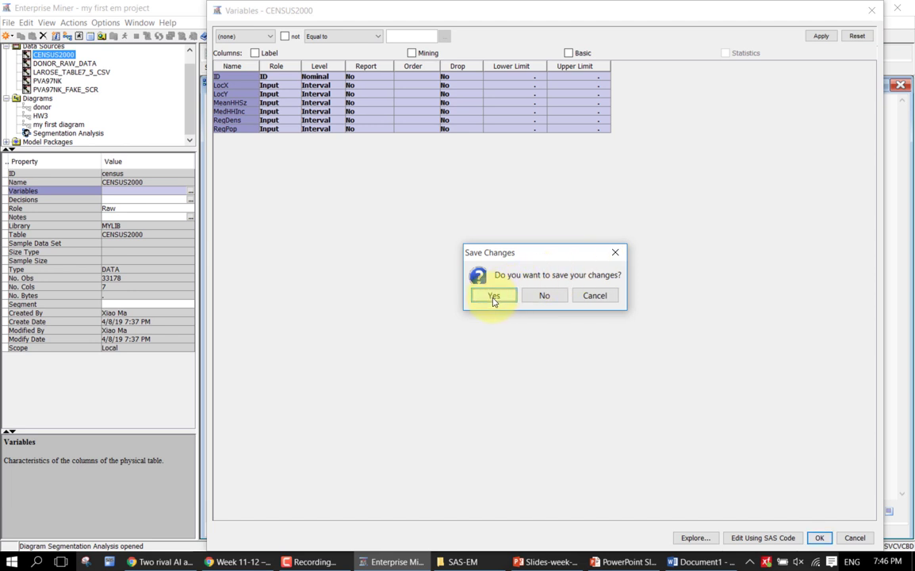
click(543, 297)
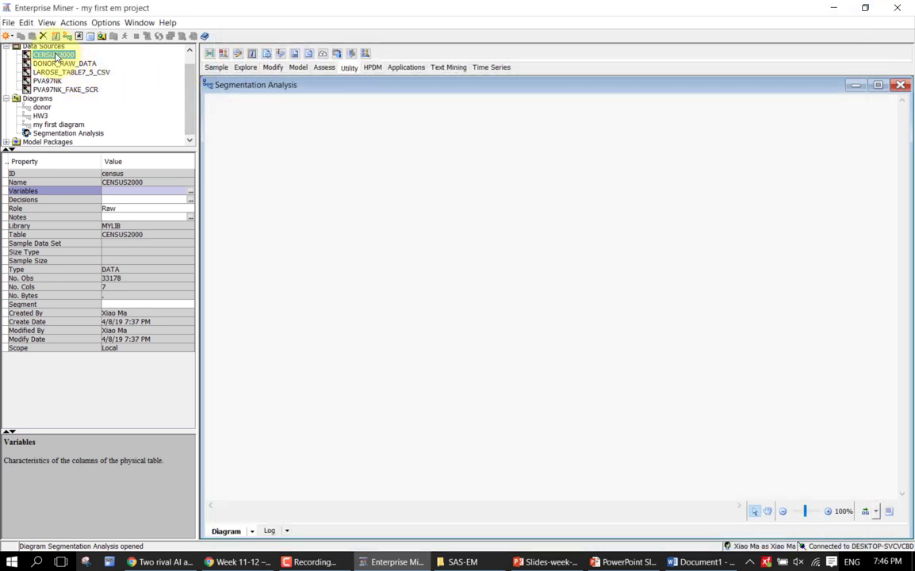
Step: Add the CENSUS2000 data source and a Filter node to the Segmentation Analysis diagram and connect CENSUS2000 to Filter
drag(56, 56, 303, 174)
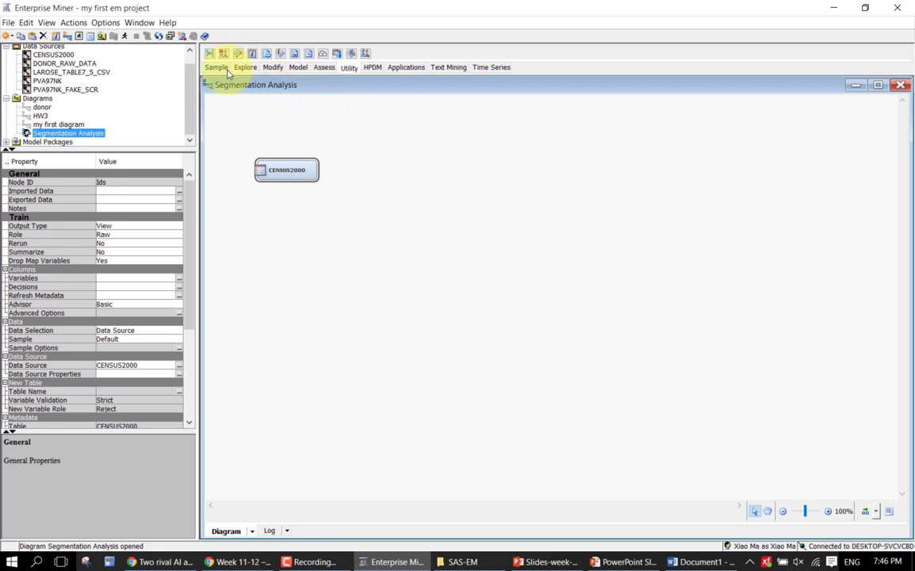
click(272, 68)
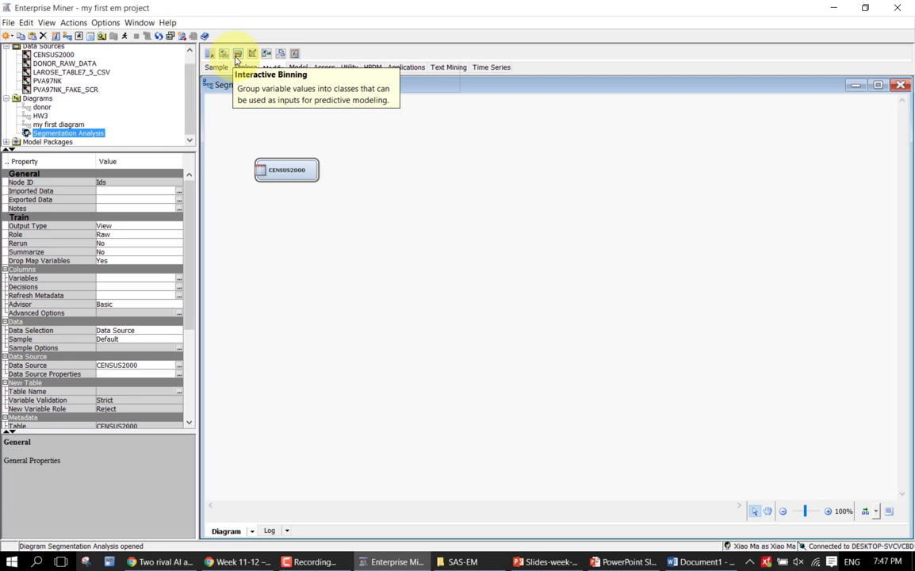
click(225, 67)
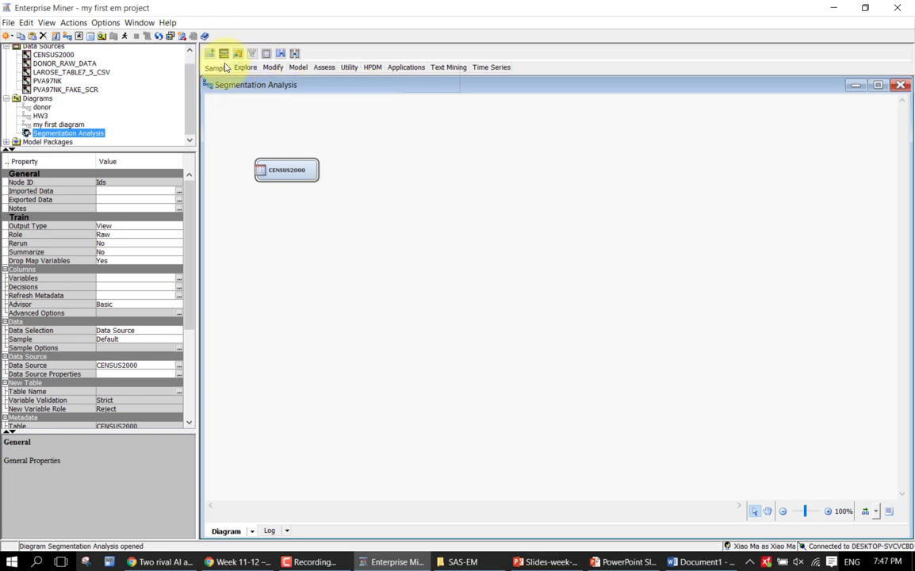
drag(252, 53, 343, 166)
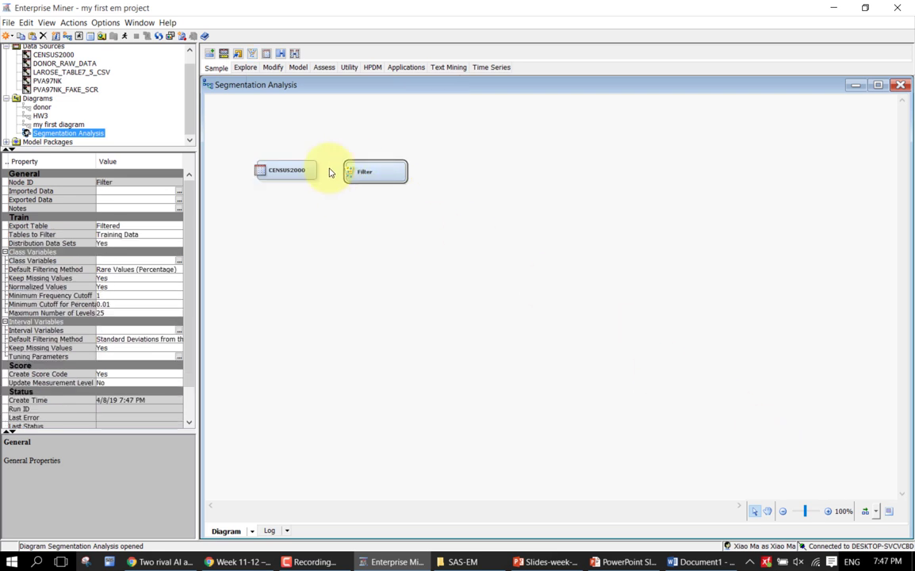
drag(314, 171, 365, 166)
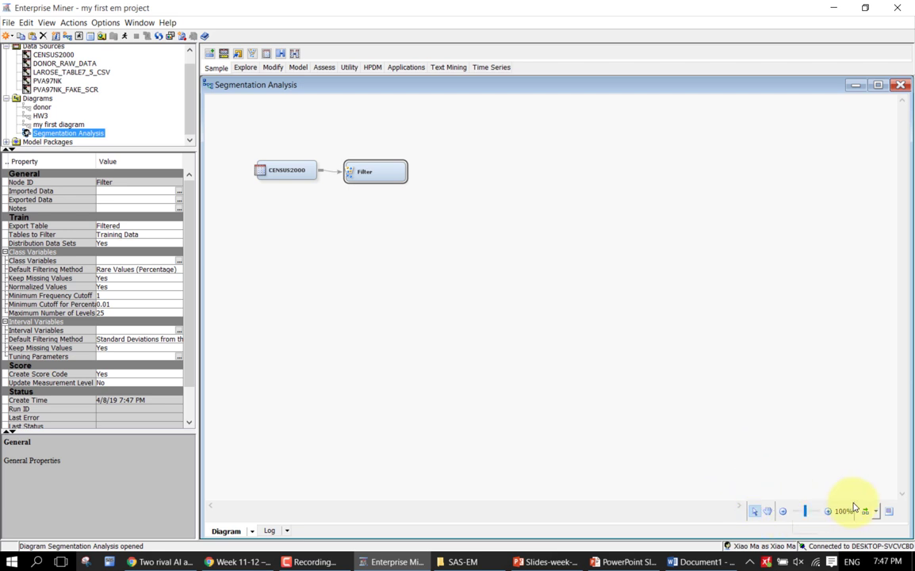
Step: Enlarge the Segmentation Analysis diagram to 200% and automatically arrange its nodes in a straight row
click(828, 514)
click(828, 514)
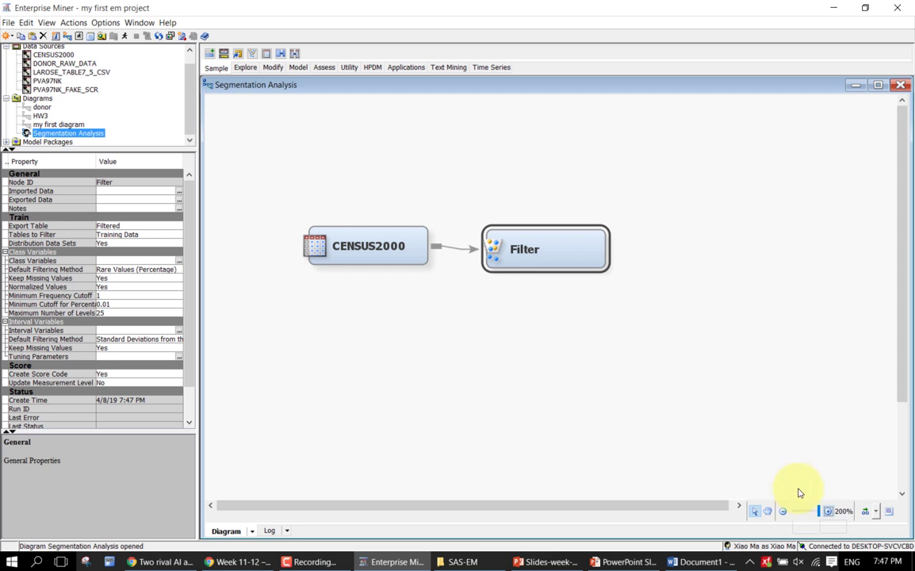
click(864, 513)
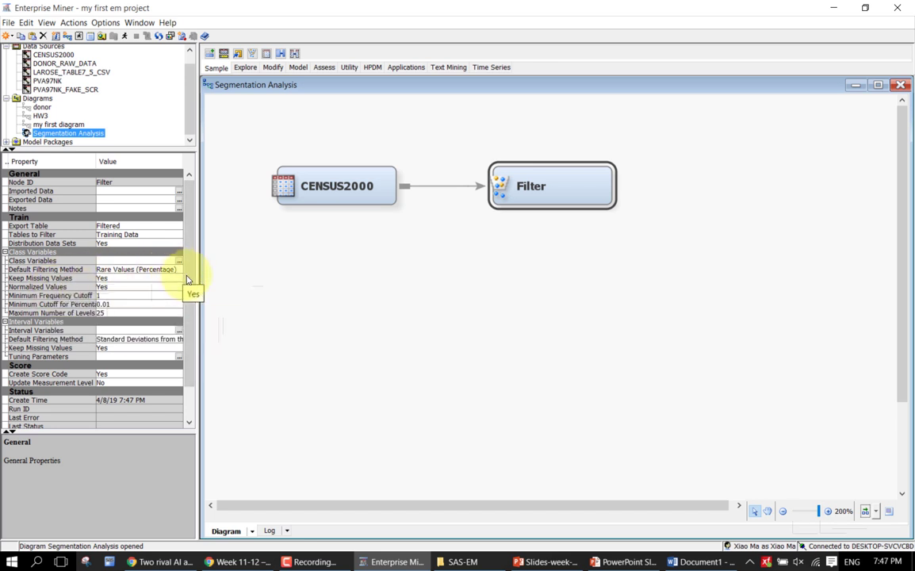
Step: Set the Filter node's Default Filtering Method to None for class variables and User-Specified Limits for interval variables
drag(188, 281, 188, 299)
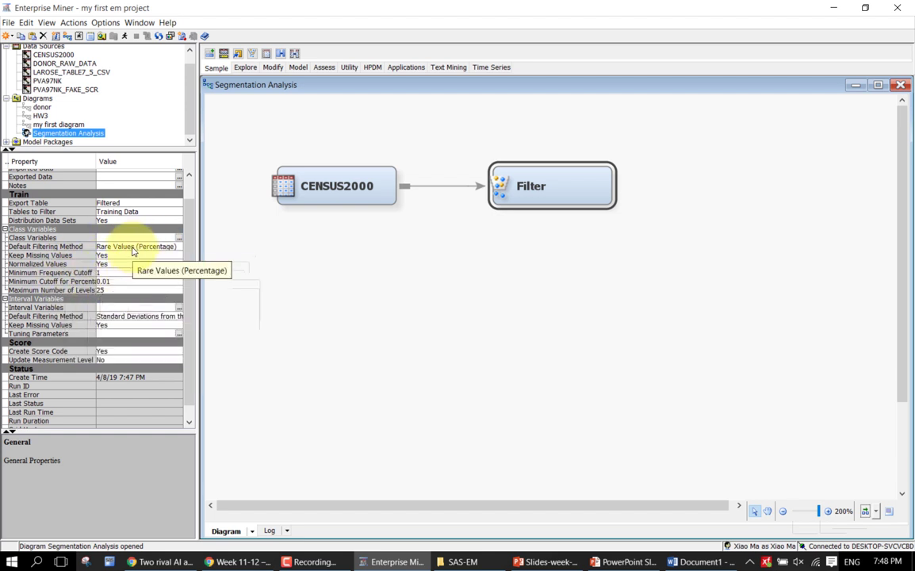
click(131, 246)
click(102, 276)
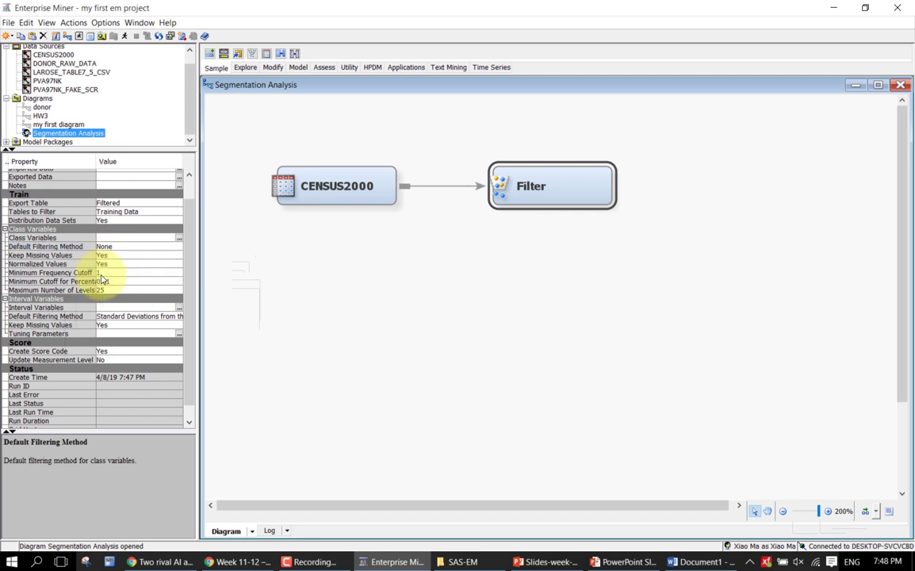
click(70, 250)
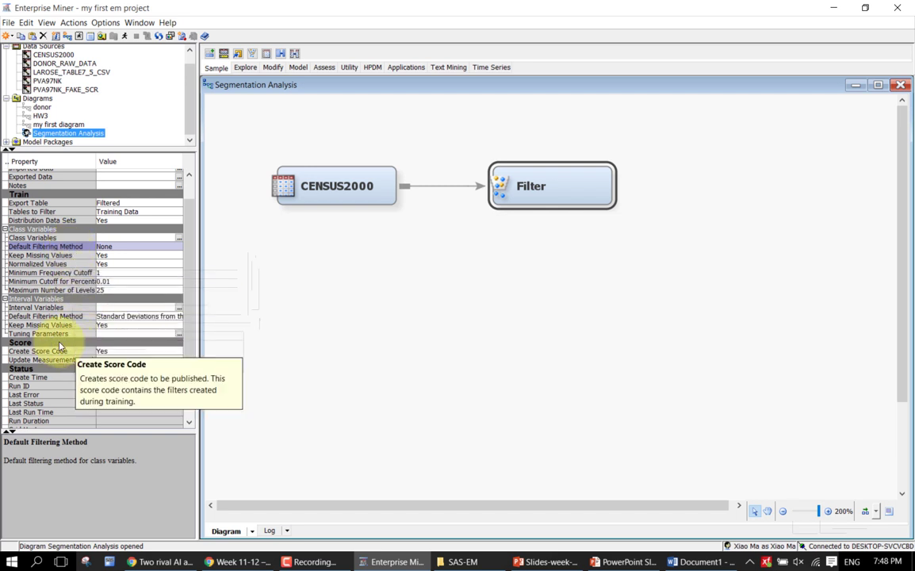
click(119, 318)
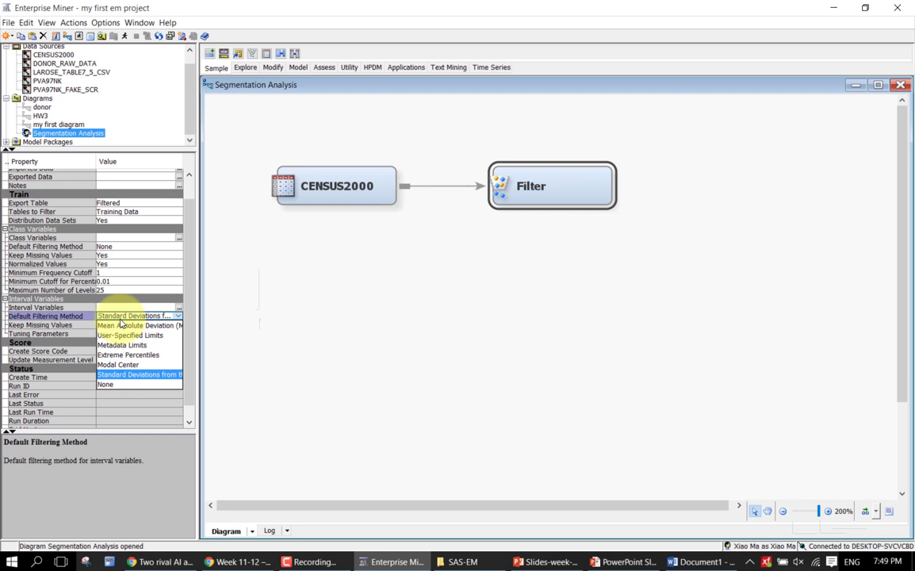
click(127, 336)
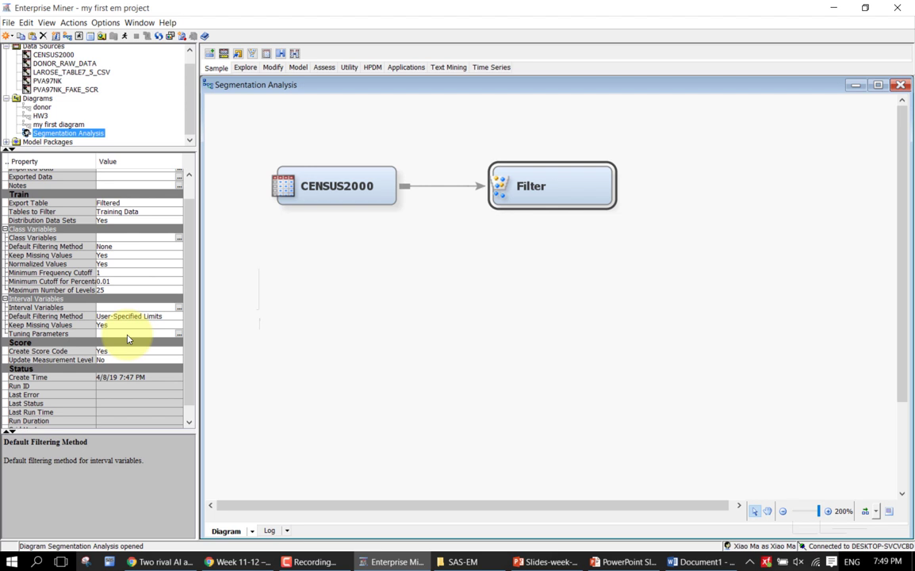
Step: Open the Filter node's interval variables editor, show the variable labels, and enlarge the window and columns until the filter limits are readable
click(179, 308)
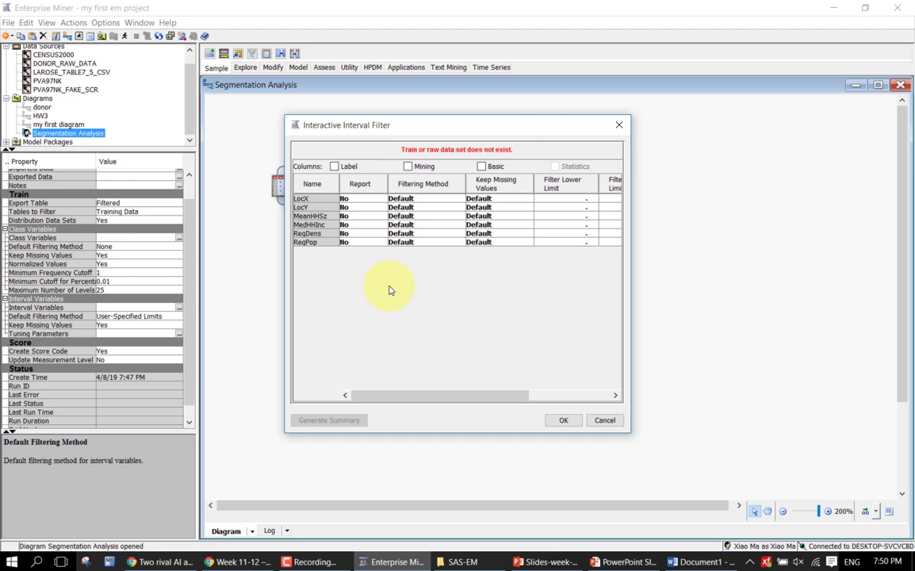
click(333, 217)
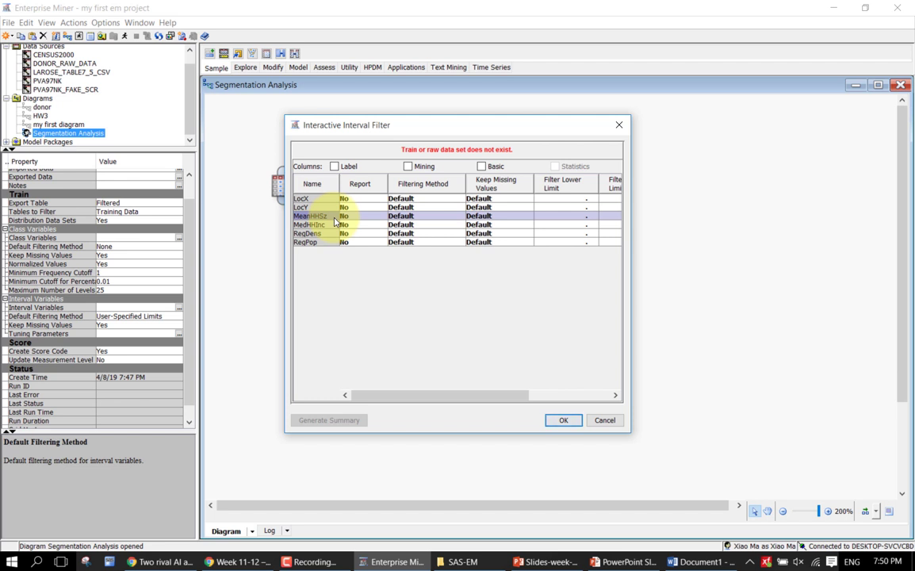
click(355, 168)
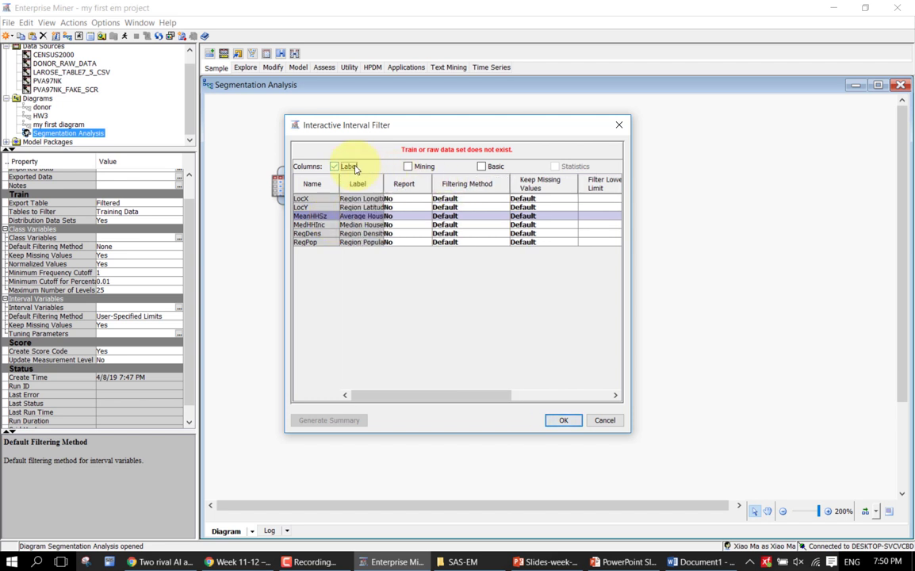
drag(399, 183, 435, 184)
drag(438, 116, 438, 1)
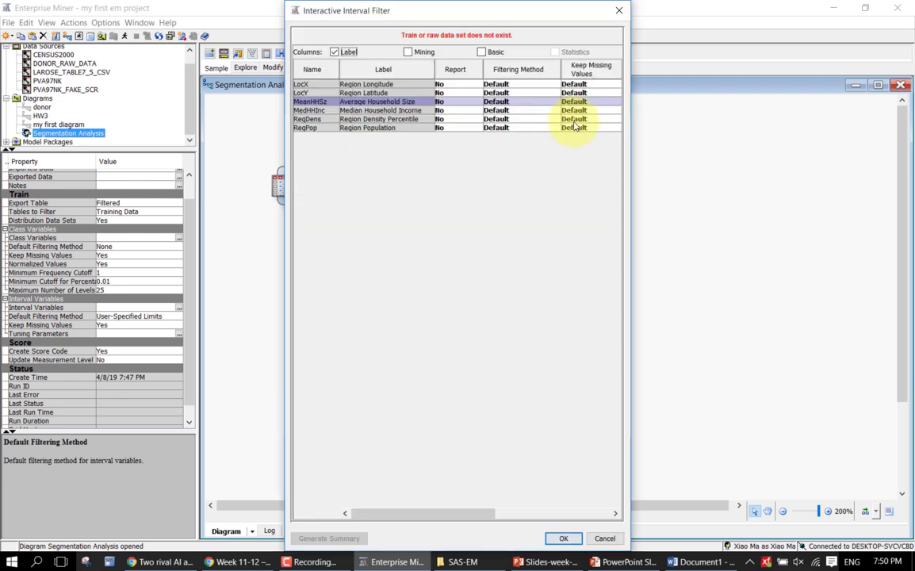
drag(632, 124, 775, 125)
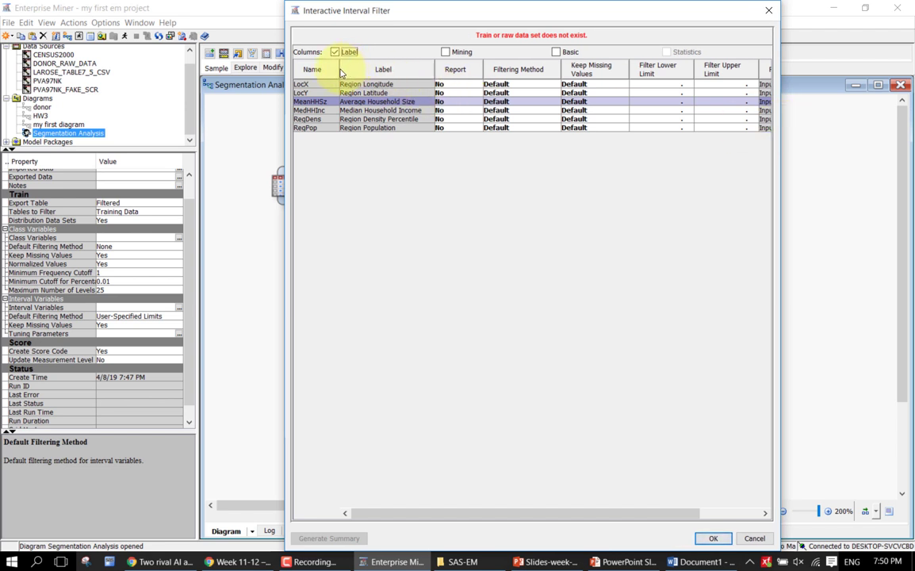
drag(340, 70, 350, 70)
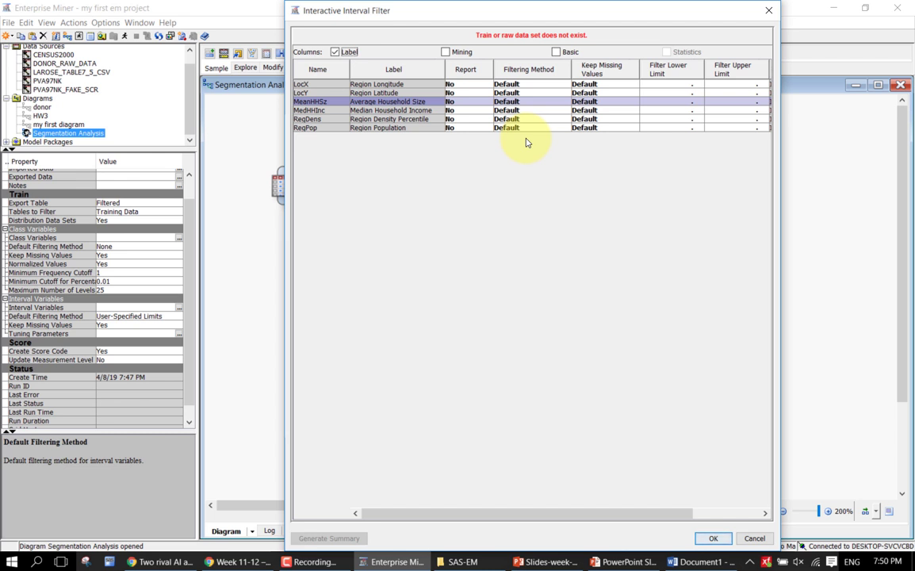
Step: Set the Filter Lower Limit of MeanHHSz (Average Household Size) to 0.1 and accept the interval filter settings
click(665, 101)
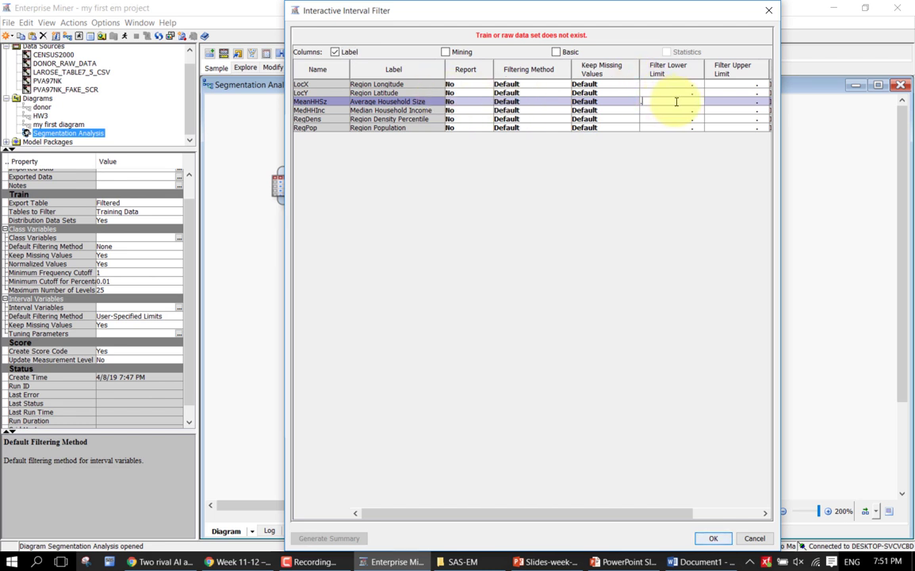
text(.)
text(0.1)
key(Return)
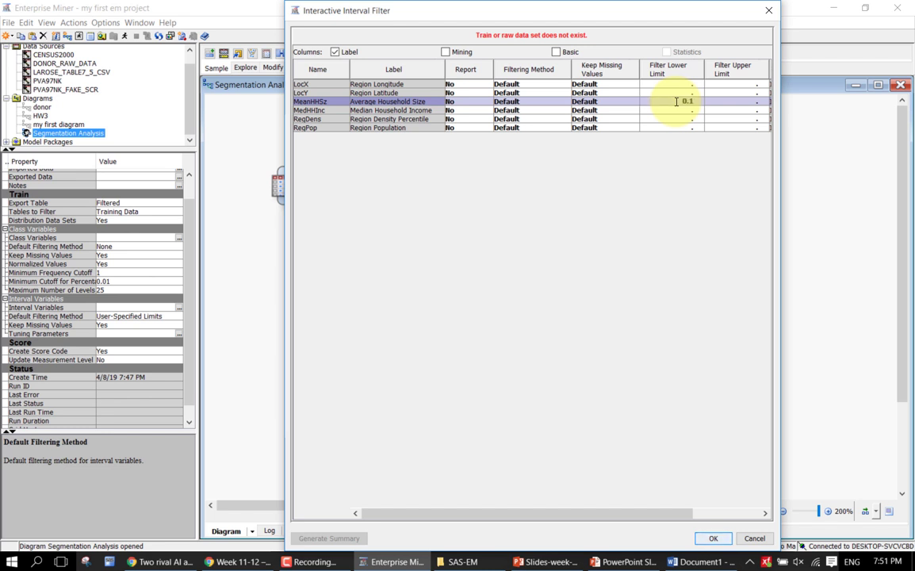
double_click(666, 101)
key(Return)
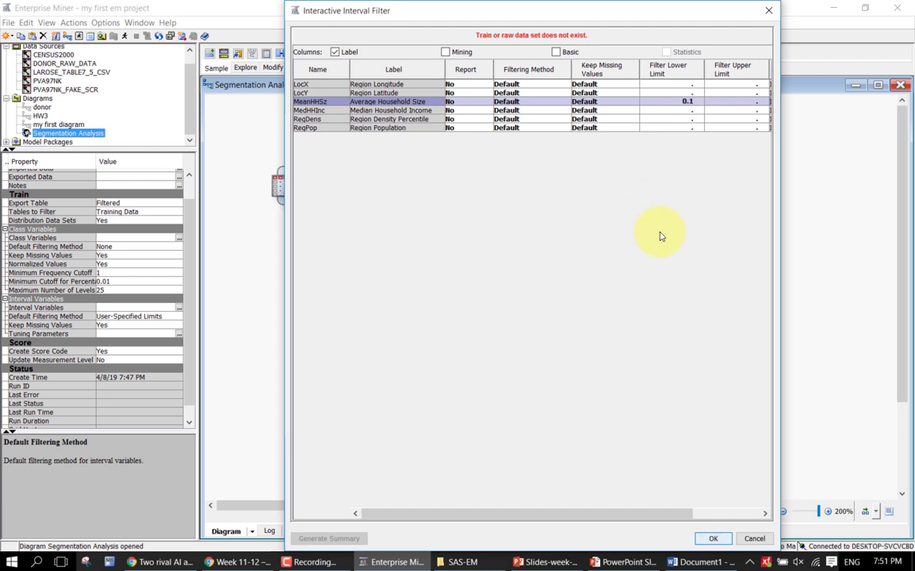
click(713, 539)
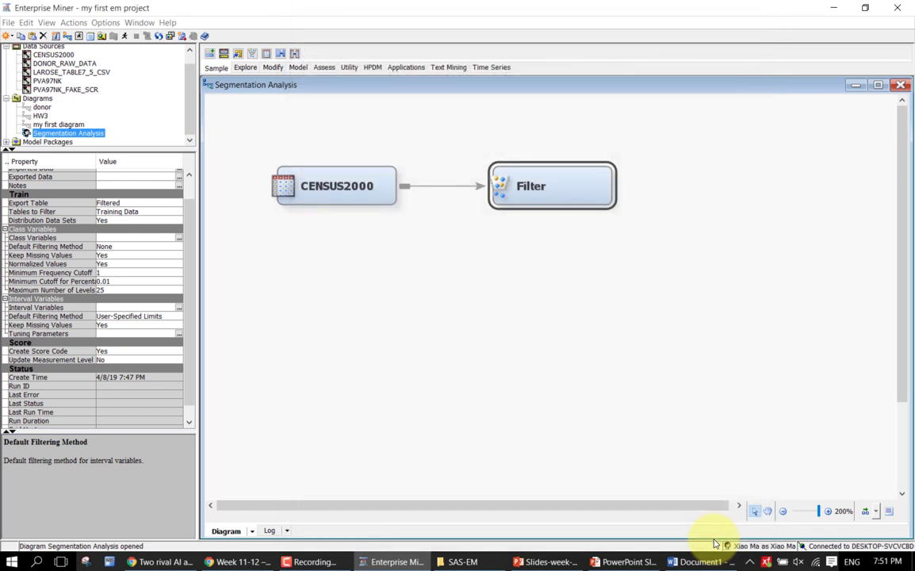
Step: Run the Segmentation Analysis path through the Filter node and open its results
right_click(561, 191)
click(578, 211)
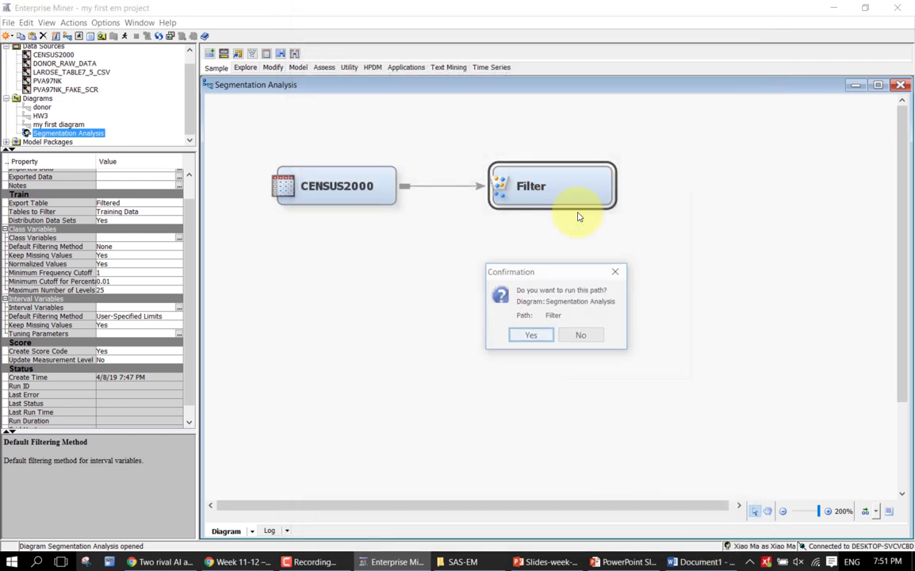
click(547, 335)
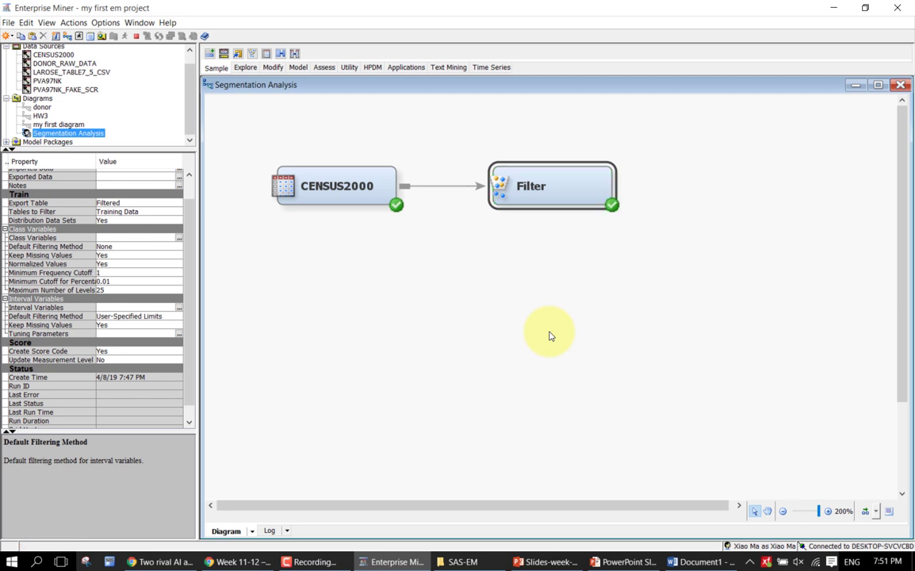
click(536, 336)
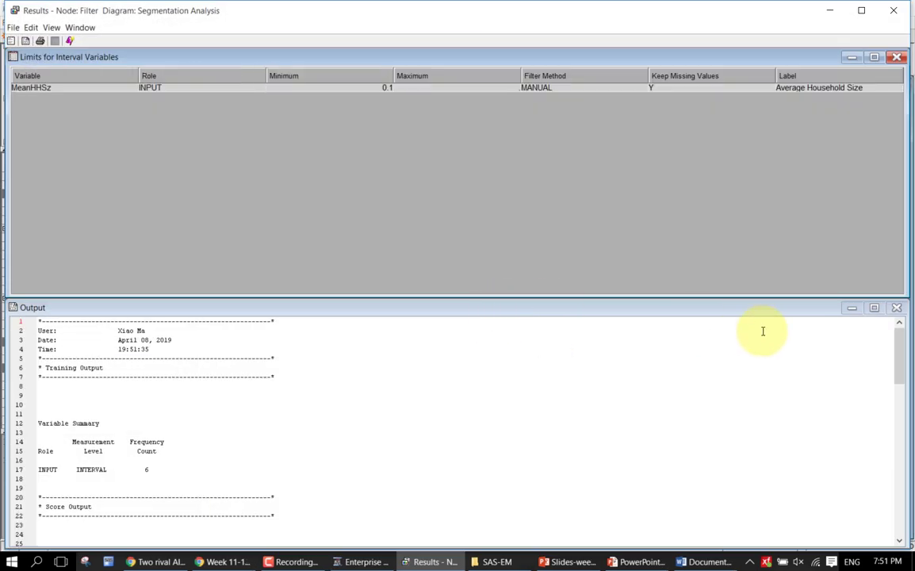
Step: Examine the filter limits, number of observations and original versus filtered statistics in the enlarged Filter output, and close the results
click(876, 310)
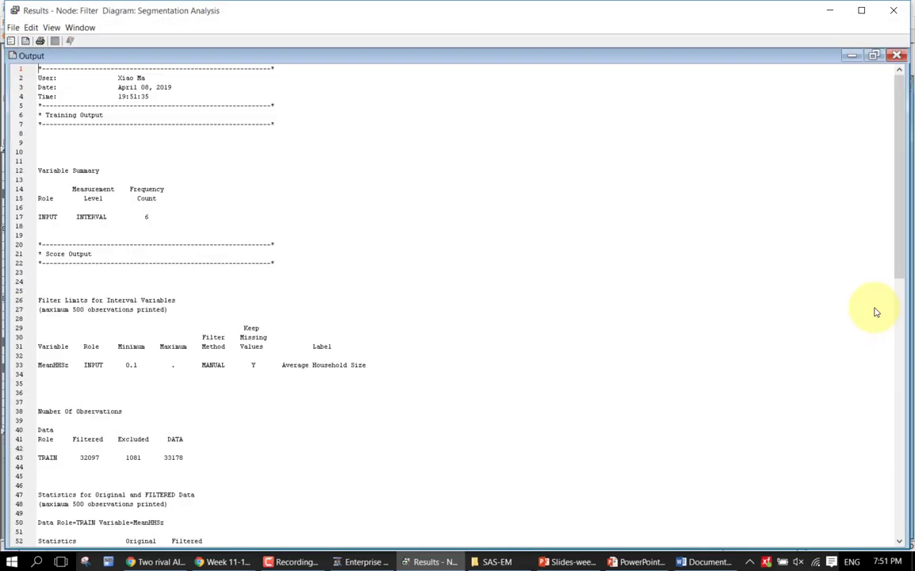
scroll(190, 311, down, 4)
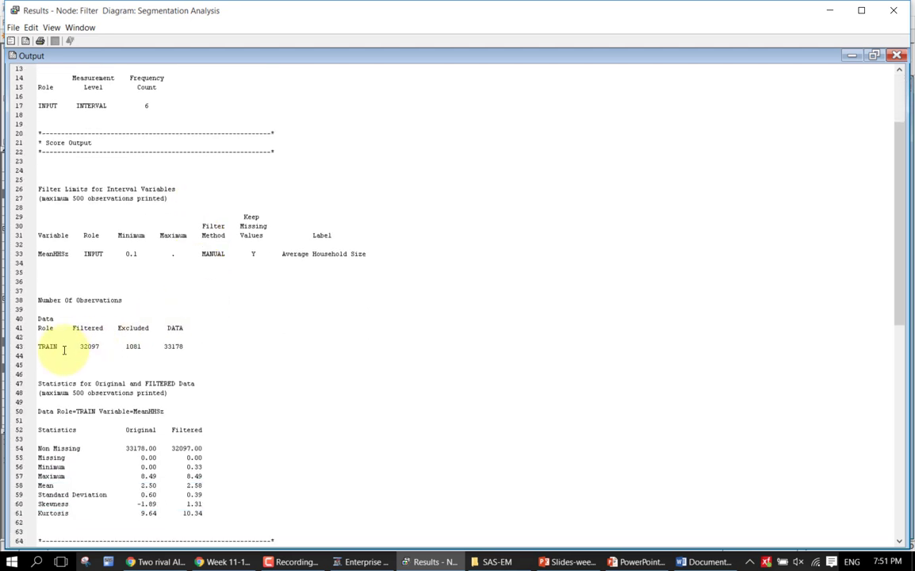
scroll(48, 309, down, 3)
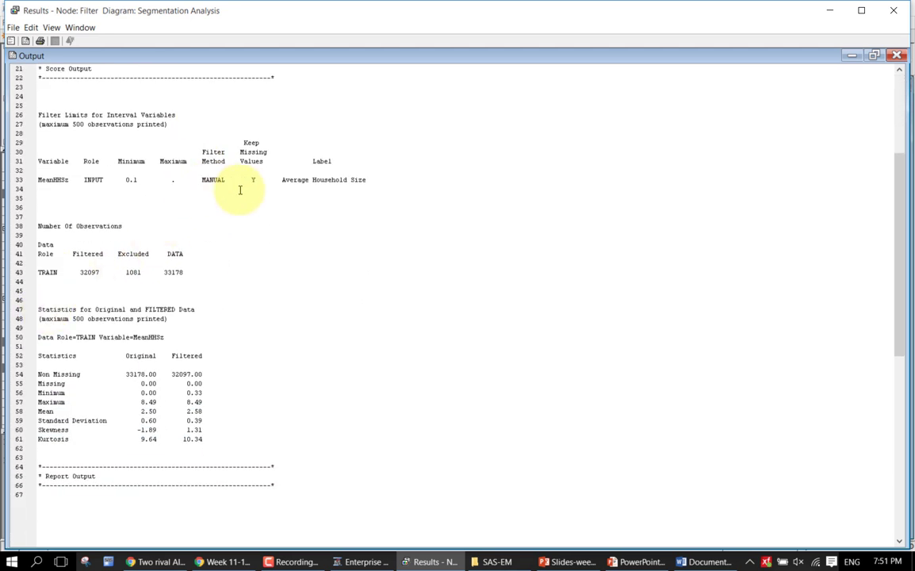
scroll(241, 189, up, 3)
scroll(241, 191, down, 5)
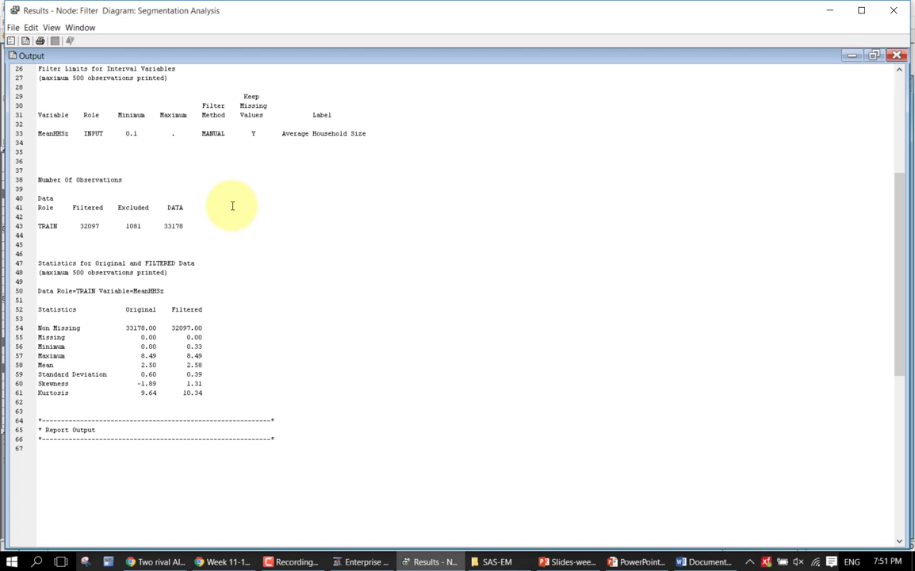
double_click(96, 226)
click(219, 257)
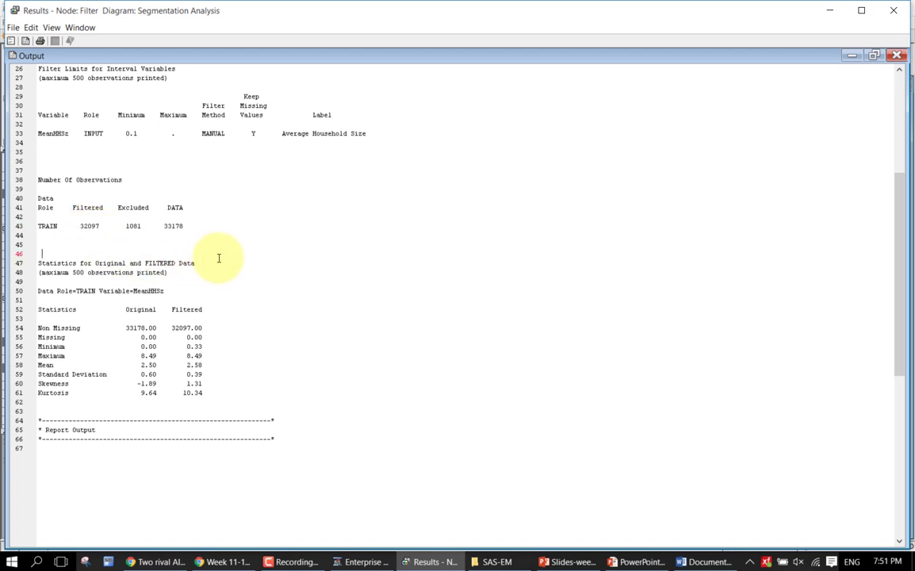
click(126, 226)
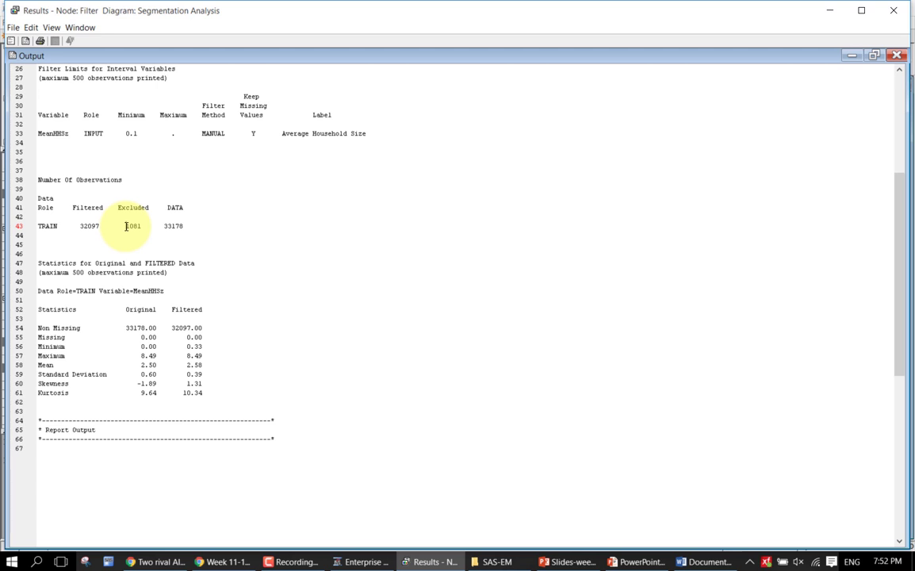
click(891, 12)
click(680, 288)
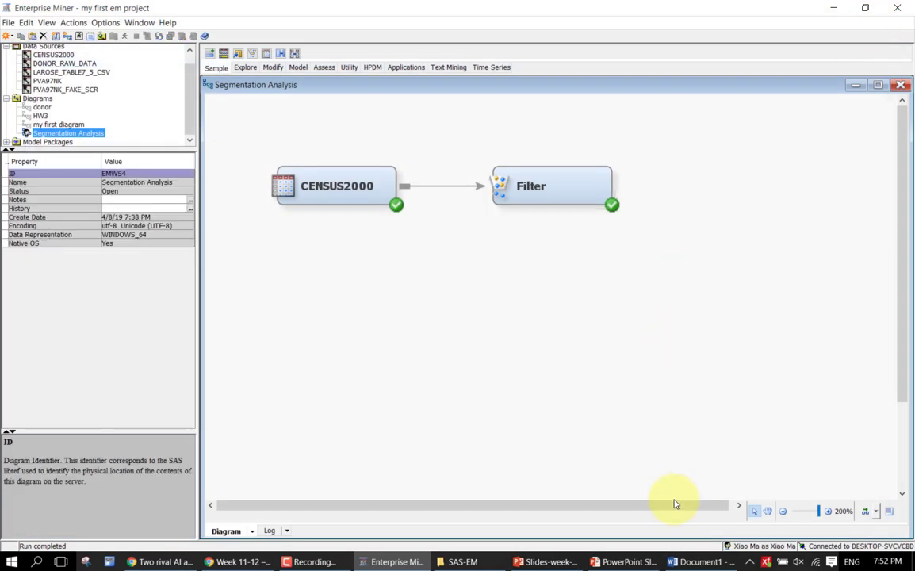
Step: Add a Cluster node after Filter, connect Filter to Cluster, and automatically arrange the diagram's nodes
drag(674, 502, 702, 506)
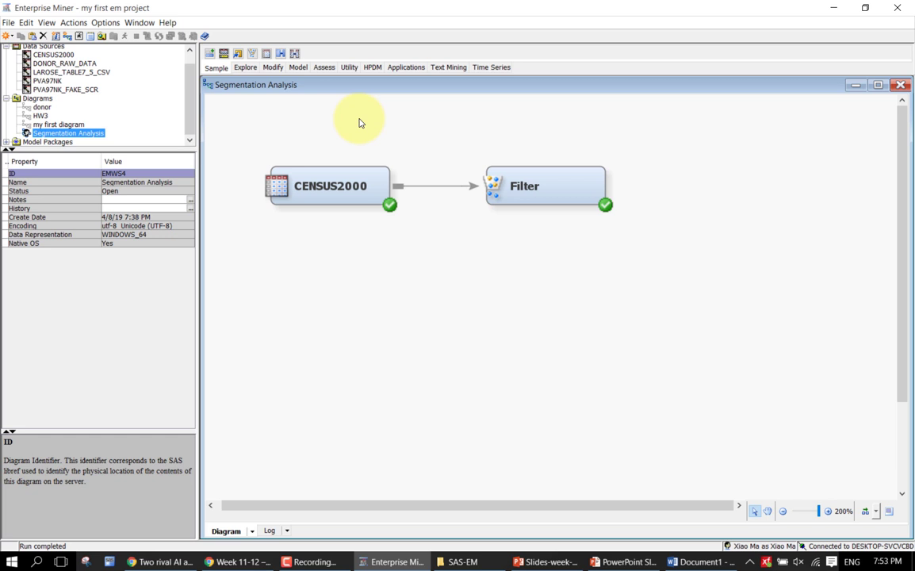
click(245, 69)
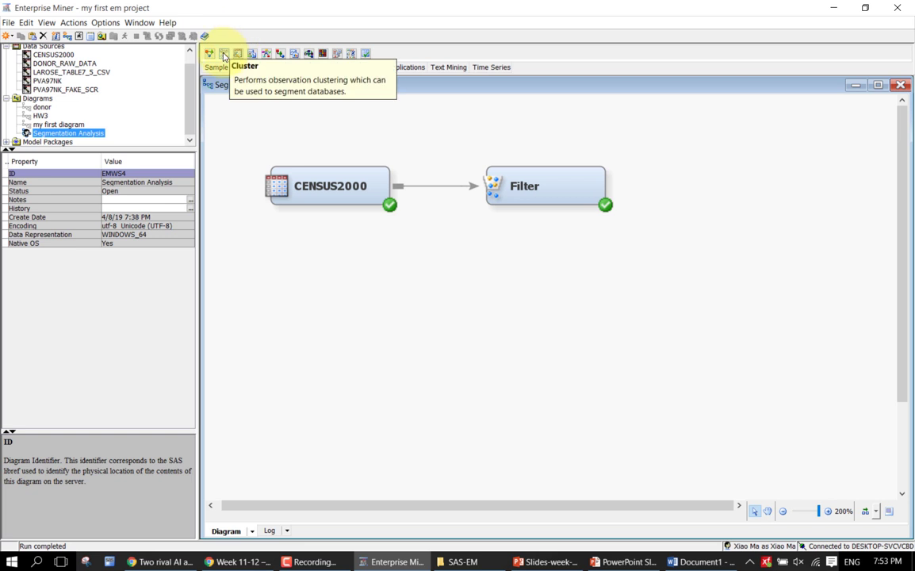
drag(223, 55, 673, 166)
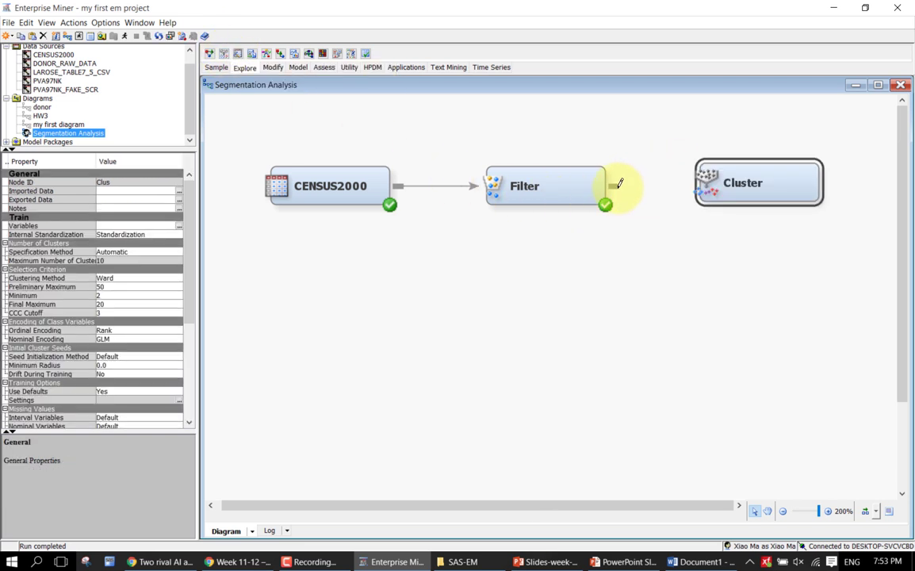
drag(620, 184, 697, 185)
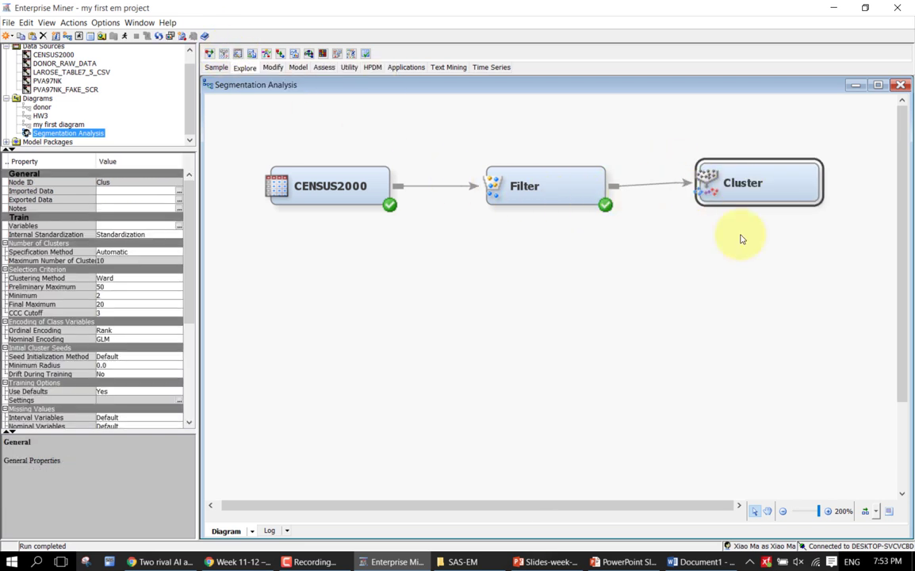
click(865, 512)
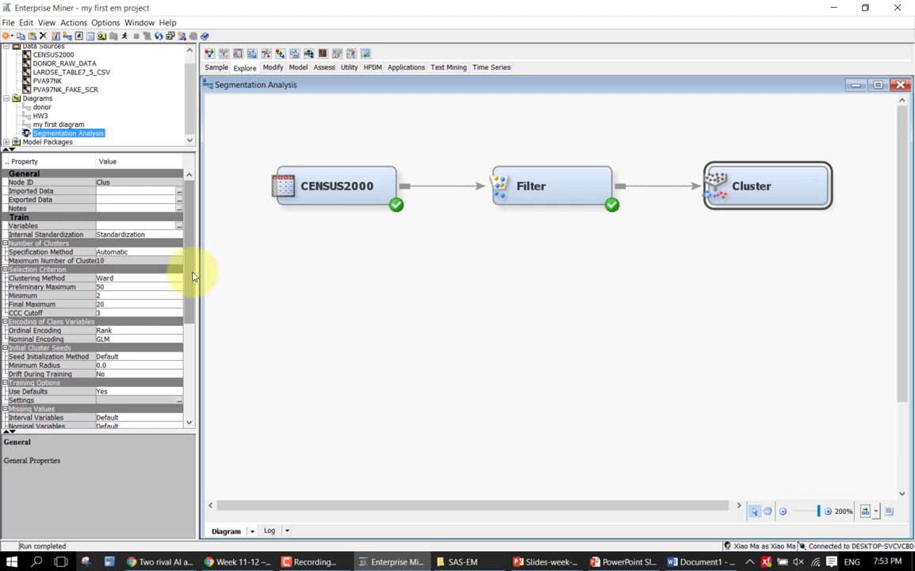
Step: Exclude LocX, LocY and RegPop from the Cluster node by setting their Use to No, and accept the variable settings
click(180, 226)
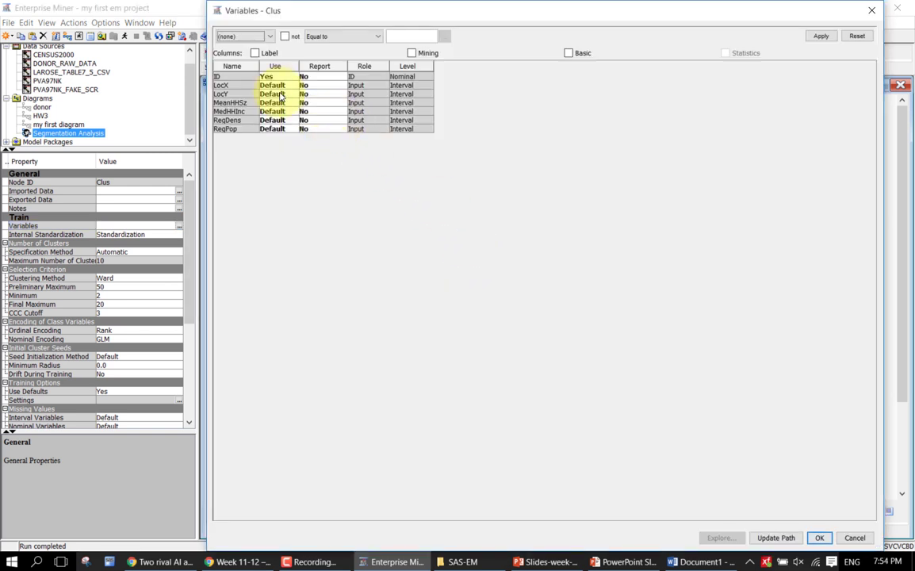
drag(299, 68, 318, 69)
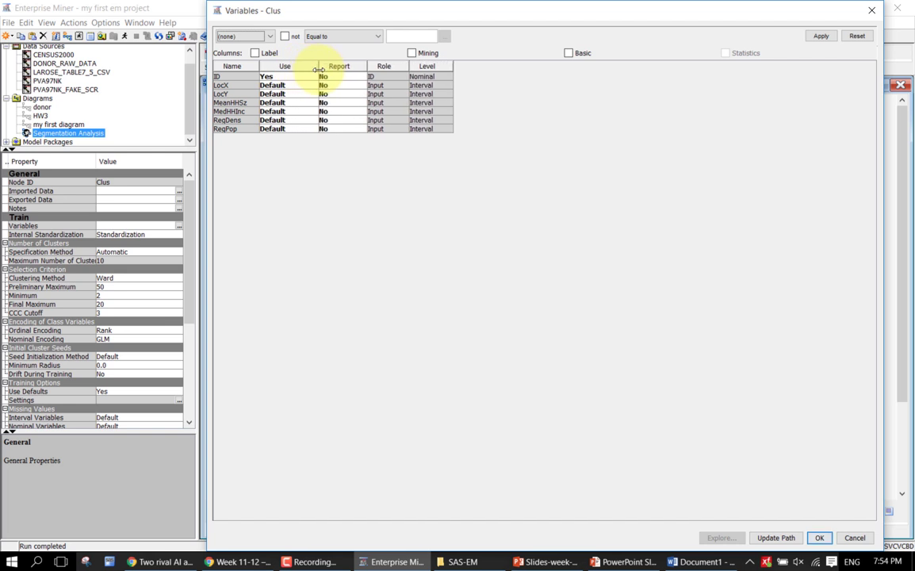
click(241, 86)
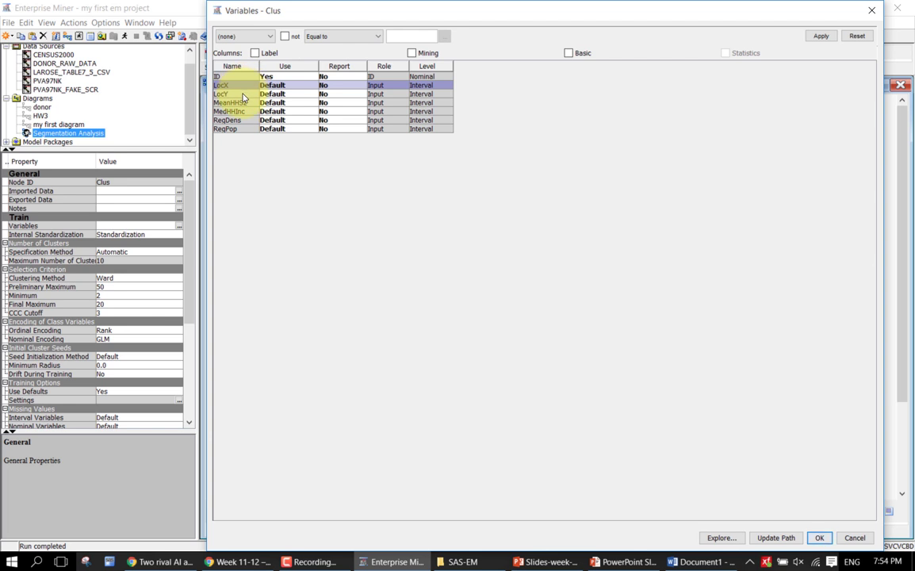
ctrl+click(241, 94)
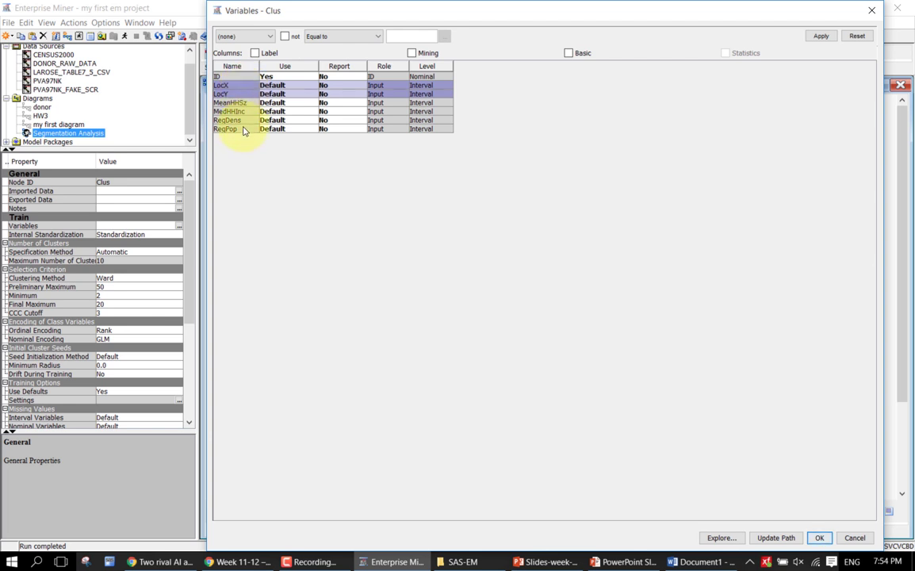
ctrl+click(243, 129)
click(243, 130)
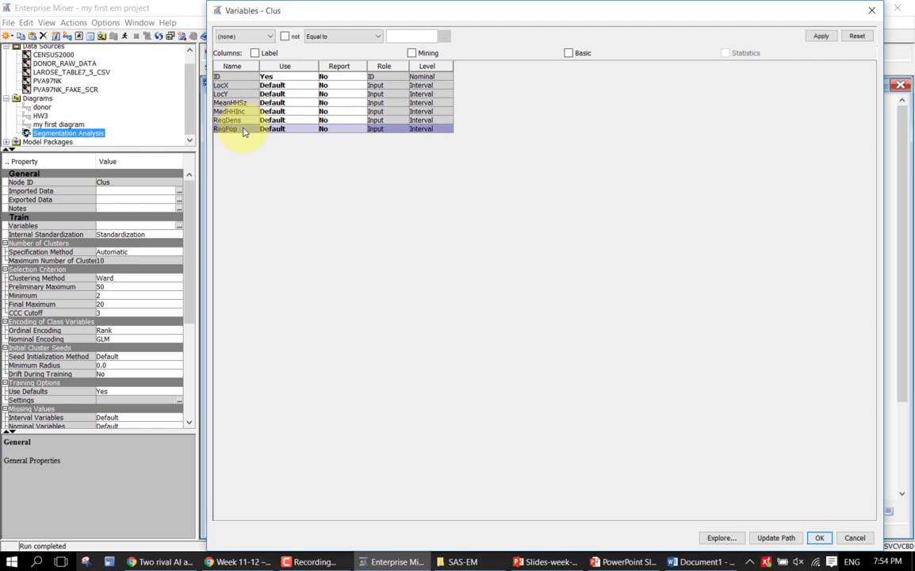
drag(244, 131, 234, 95)
click(241, 94)
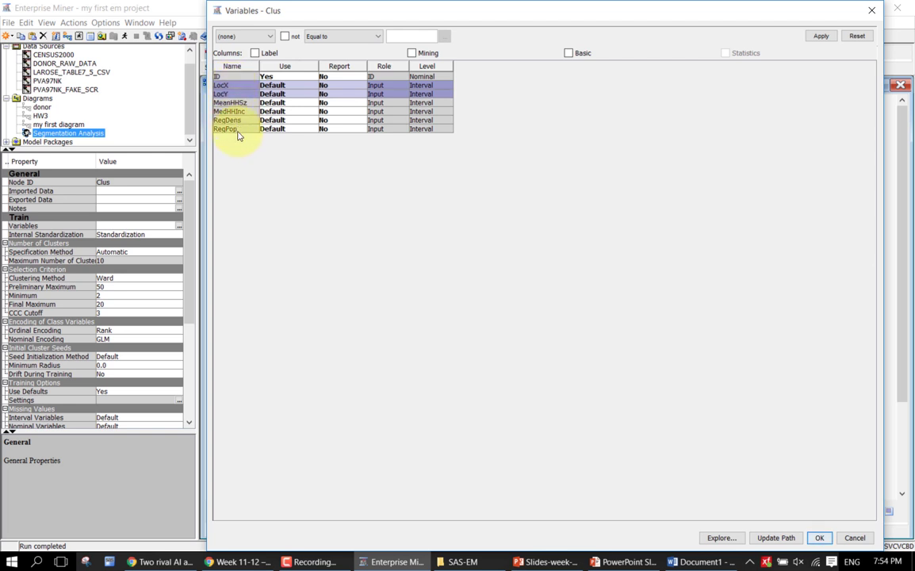
ctrl+click(237, 130)
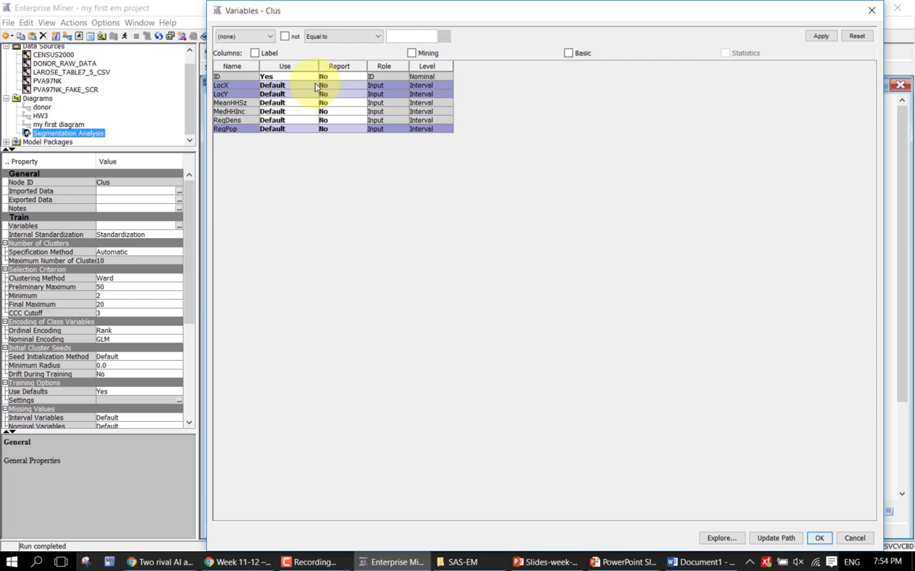
click(270, 93)
click(300, 104)
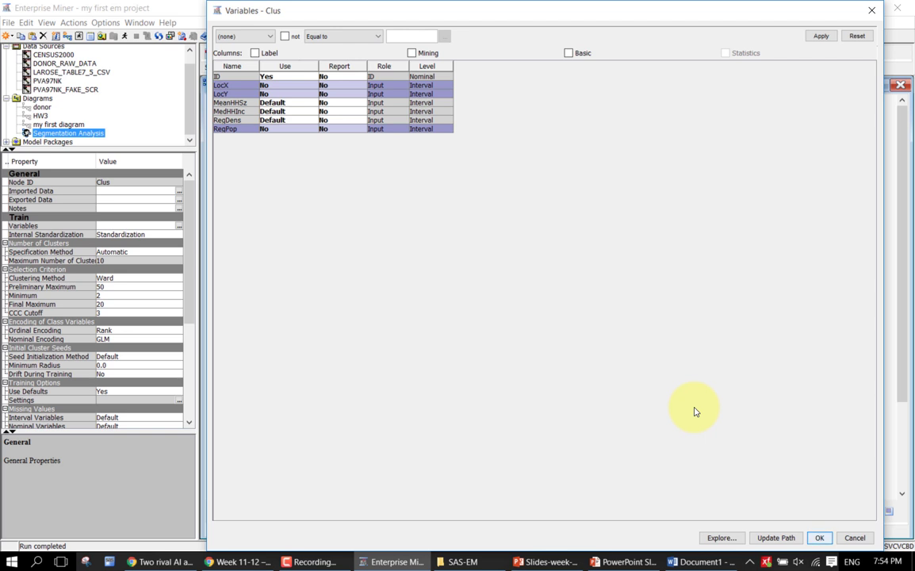
click(819, 539)
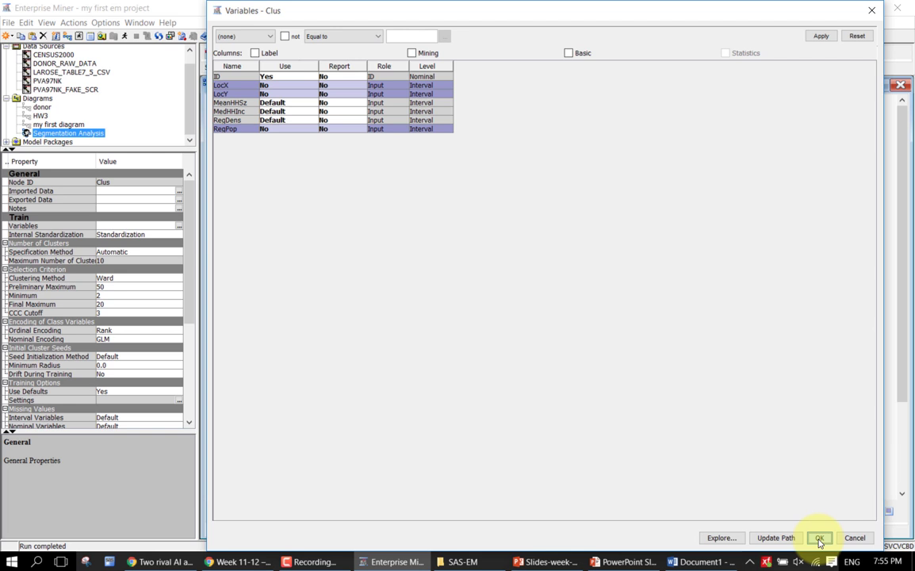
click(819, 538)
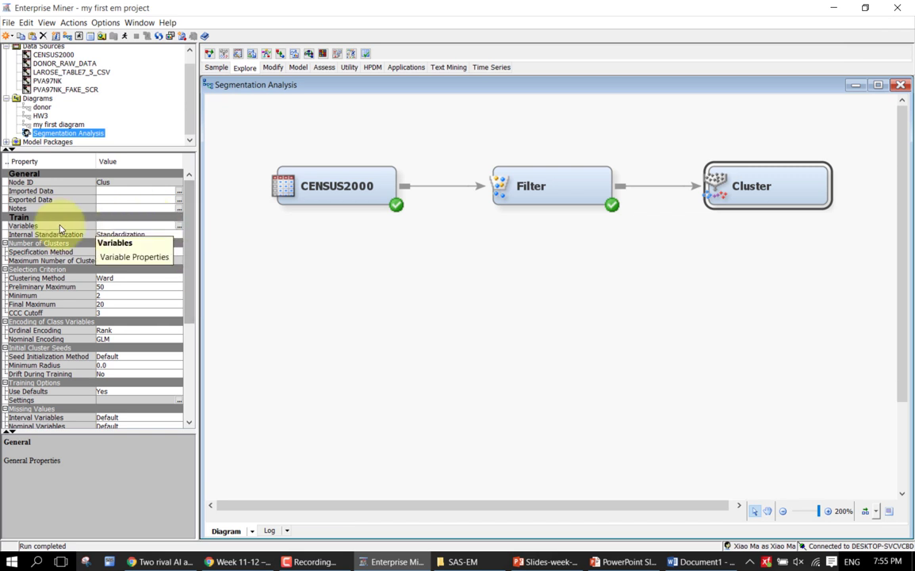
Step: Review the Cluster node's Internal Standardization options, CCC Cutoff, training and missing value settings, and Cluster Variable Role
click(158, 234)
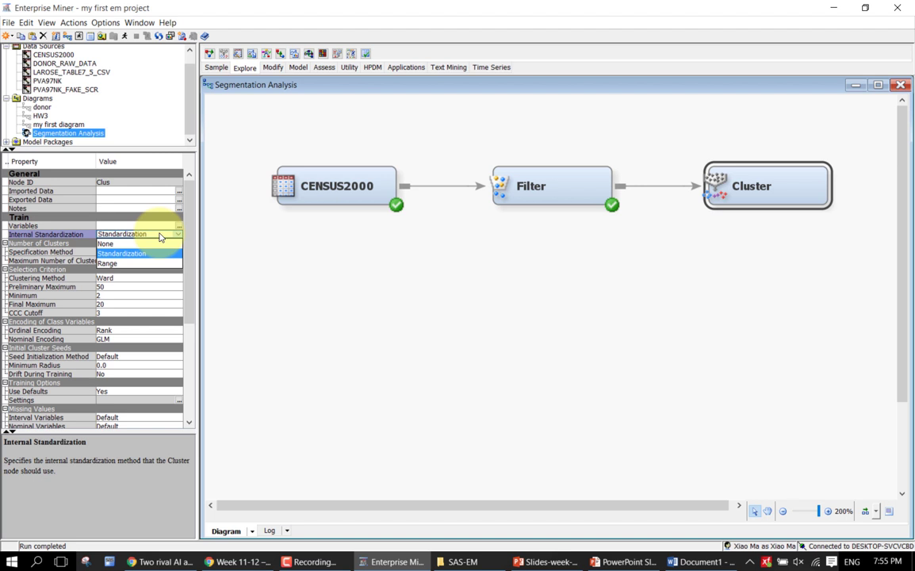
click(159, 236)
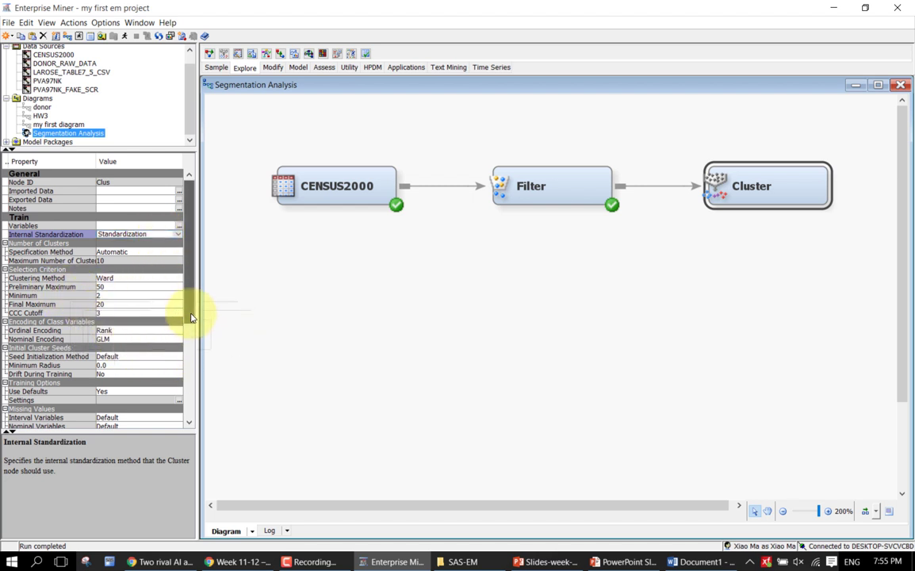
drag(190, 317, 190, 343)
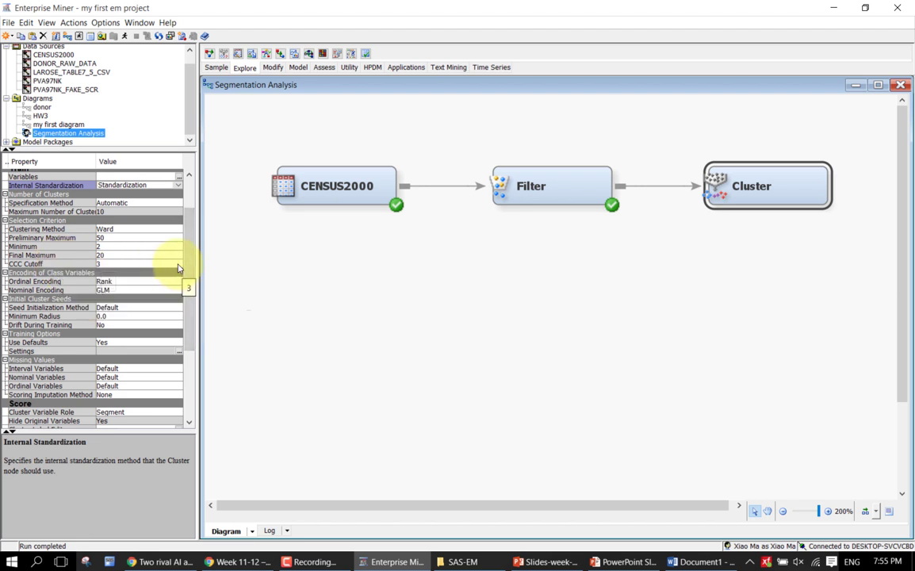
click(35, 267)
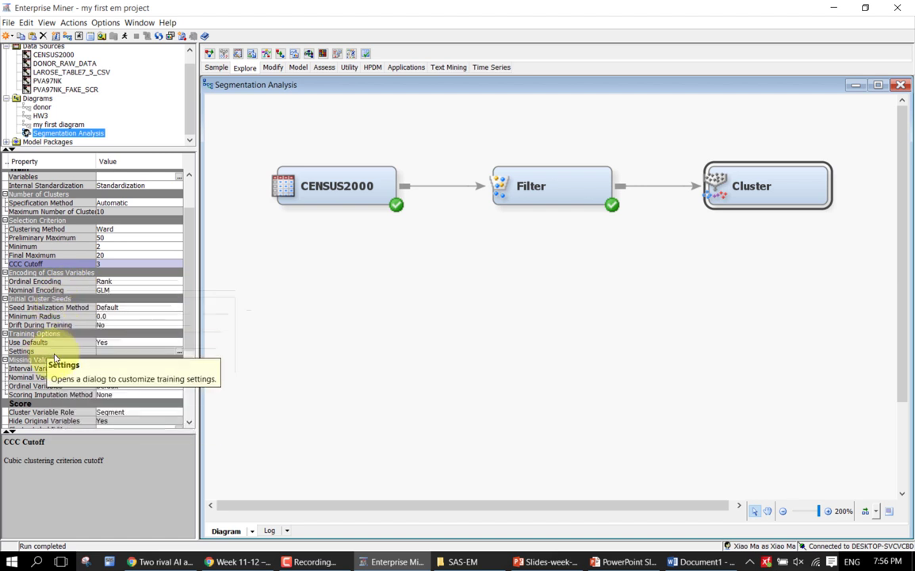
drag(189, 326, 189, 377)
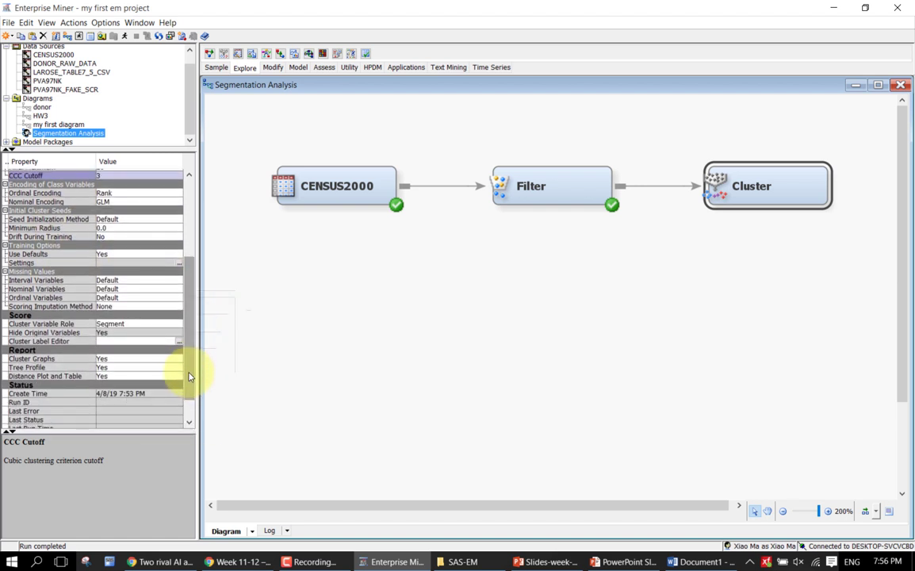
click(34, 325)
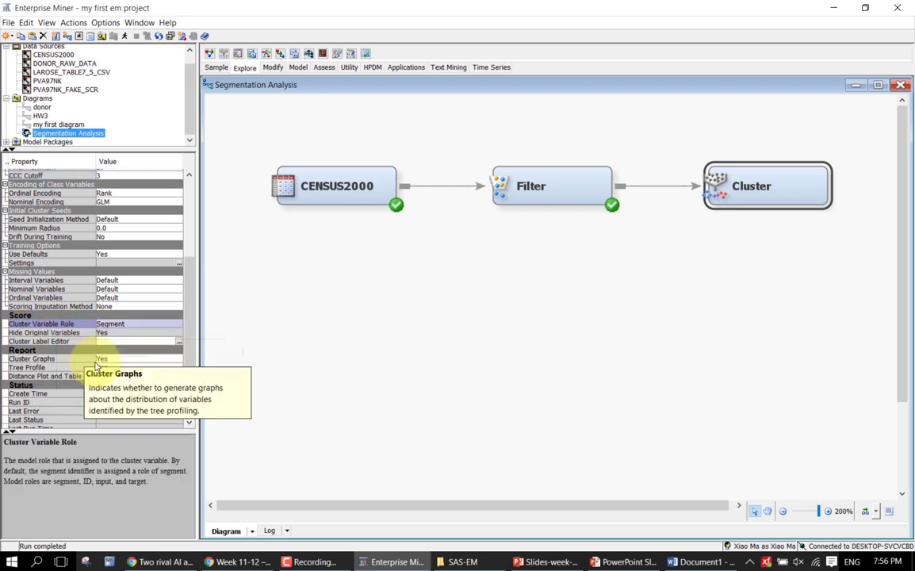
Step: Review the Cluster node's Hide Original Variables property and the roles available for Cluster Variable Role, keeping Segment
click(49, 333)
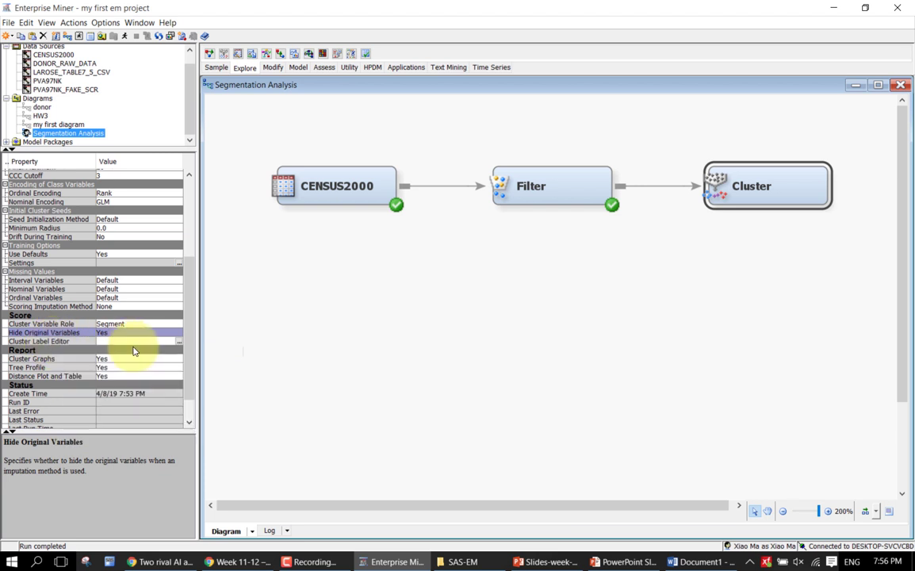
click(79, 325)
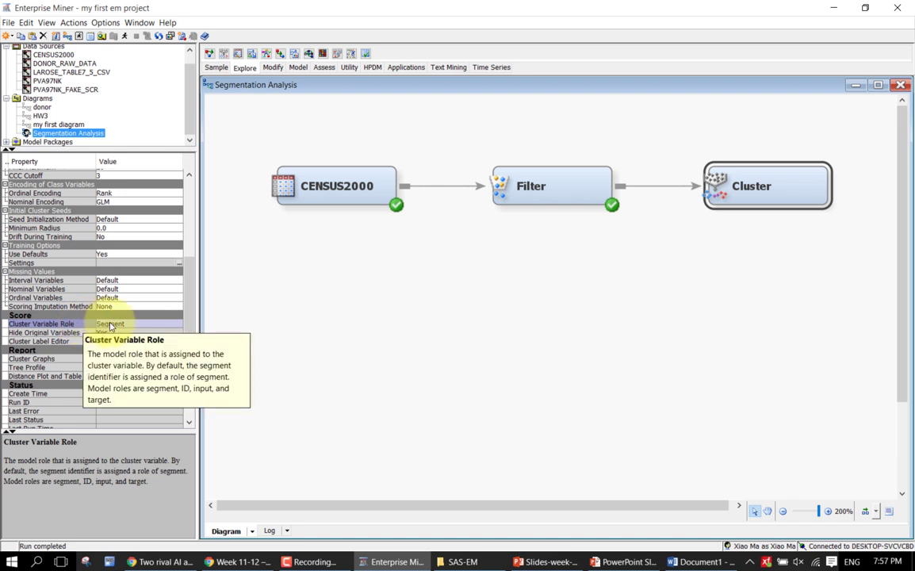
click(115, 325)
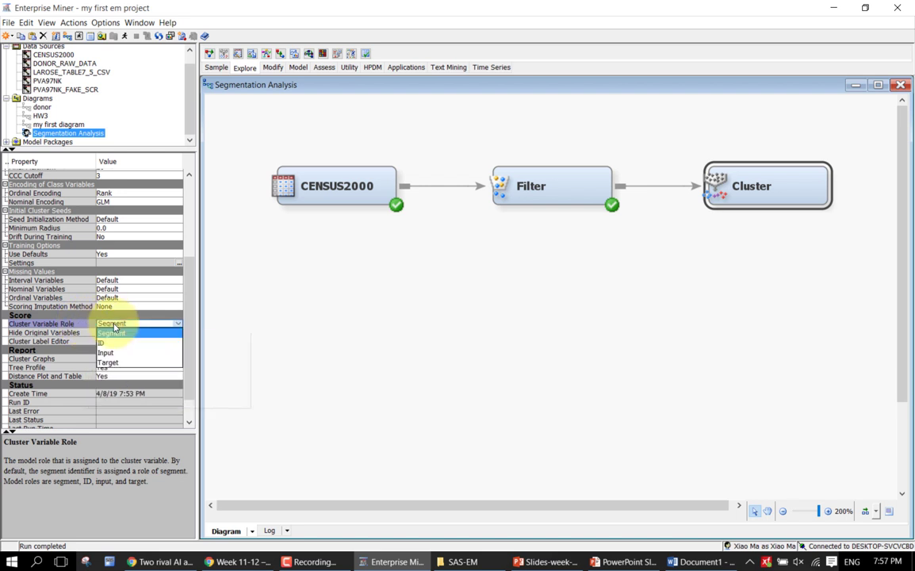
click(113, 325)
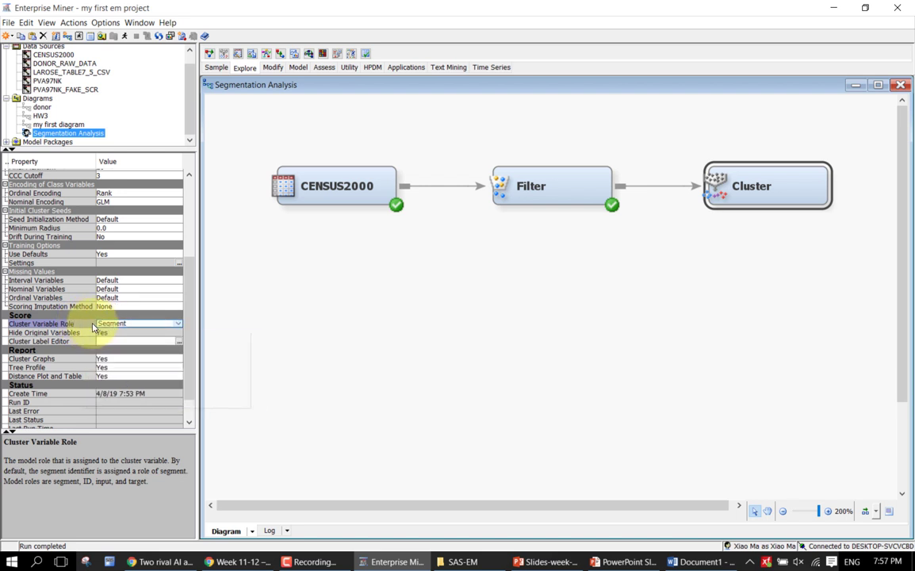
click(112, 325)
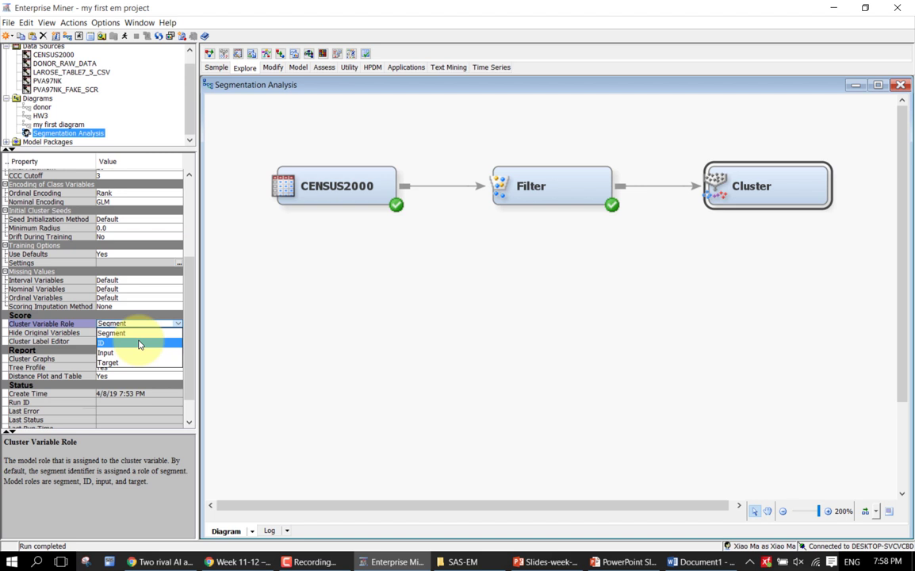
click(115, 333)
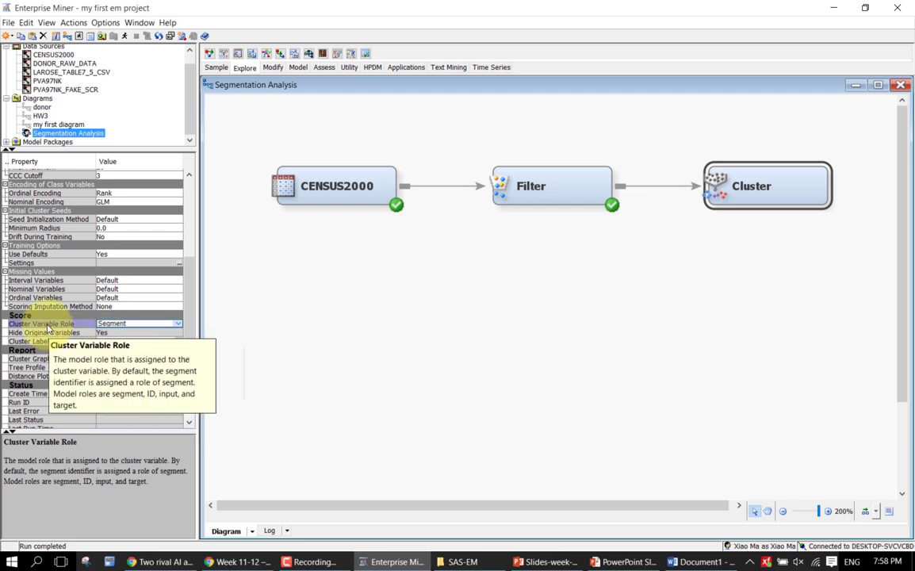
scroll(188, 377, down, 1)
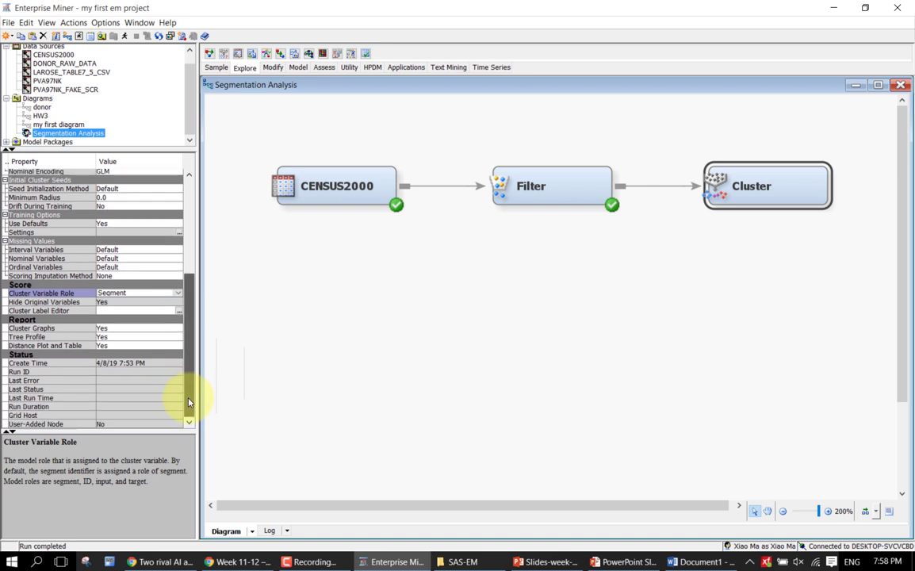
click(154, 294)
click(153, 295)
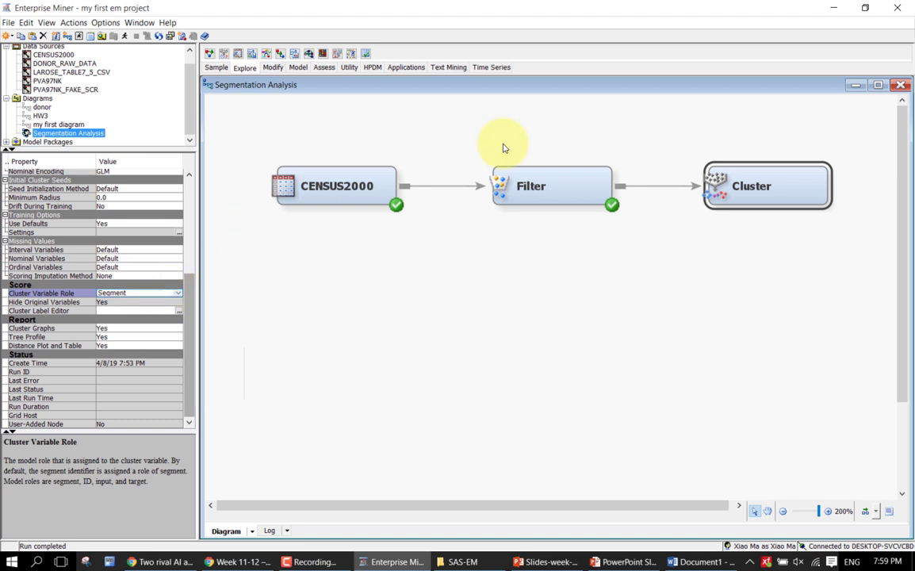
Step: Run the Cluster node and open its results, bringing the Segment Size chart into focus
right_click(729, 183)
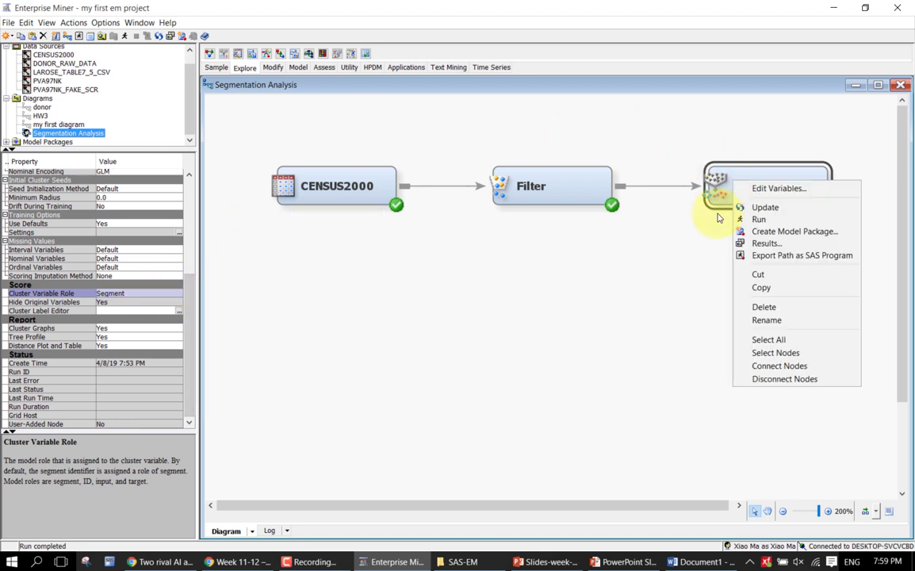
click(757, 219)
click(547, 342)
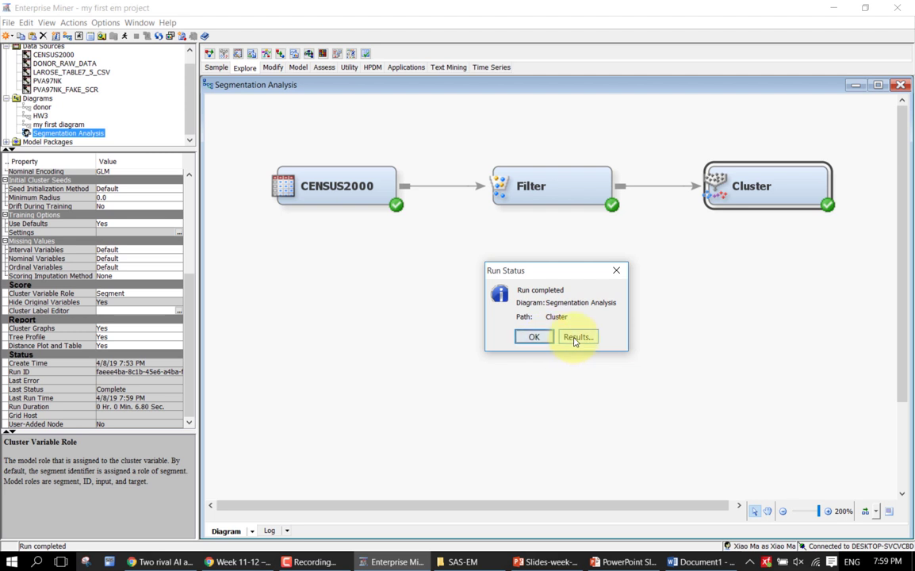
click(574, 337)
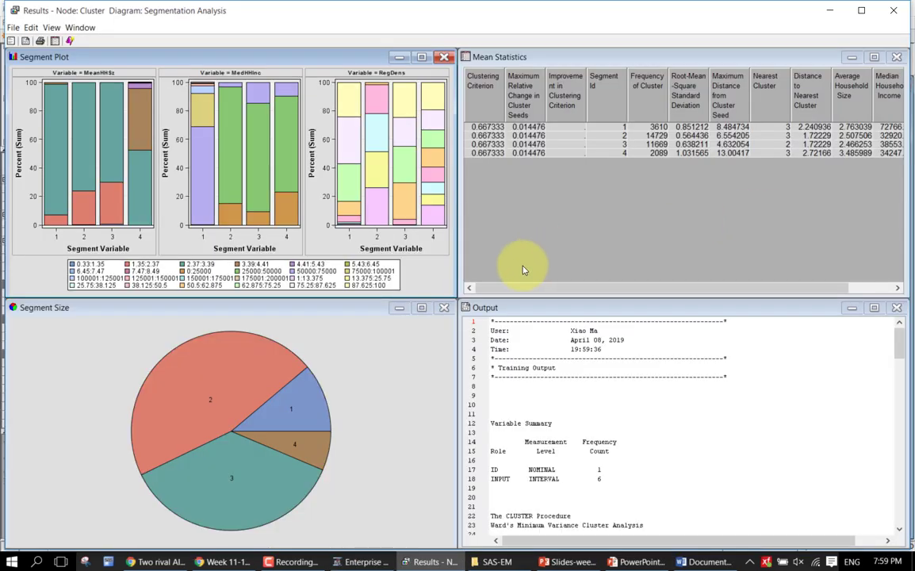
click(381, 390)
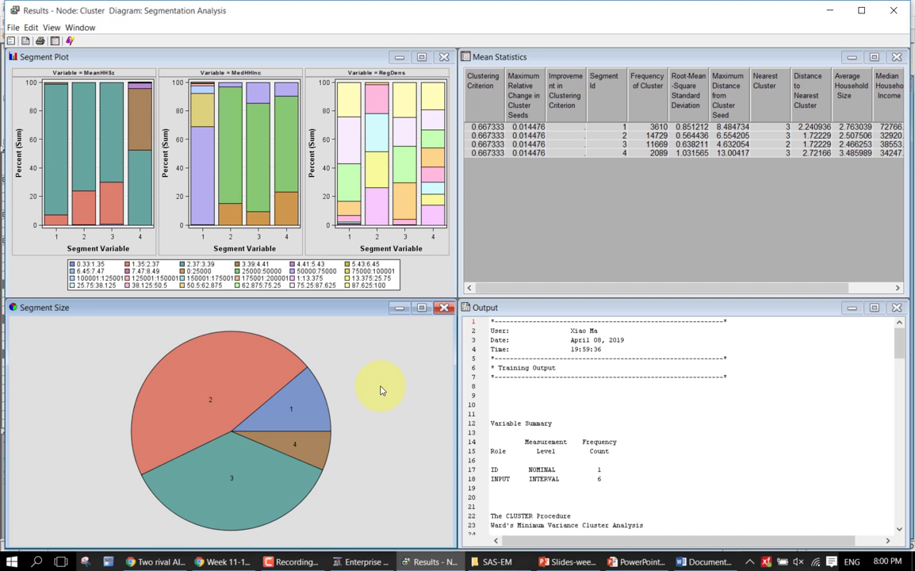
Step: Return to the diagram and review the Cluster node's Minimum, Preliminary Maximum and CCC Cutoff selection criteria
click(420, 559)
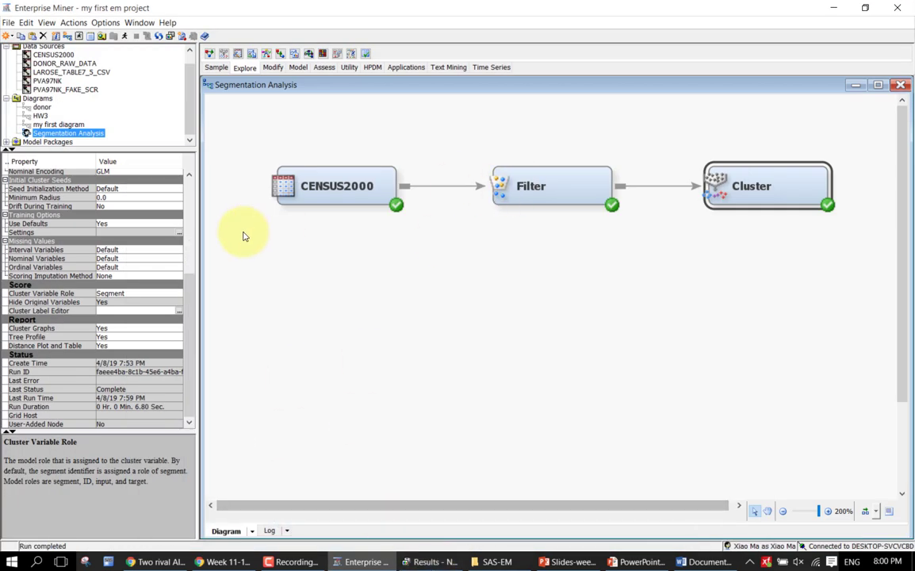
click(190, 212)
drag(190, 212, 195, 232)
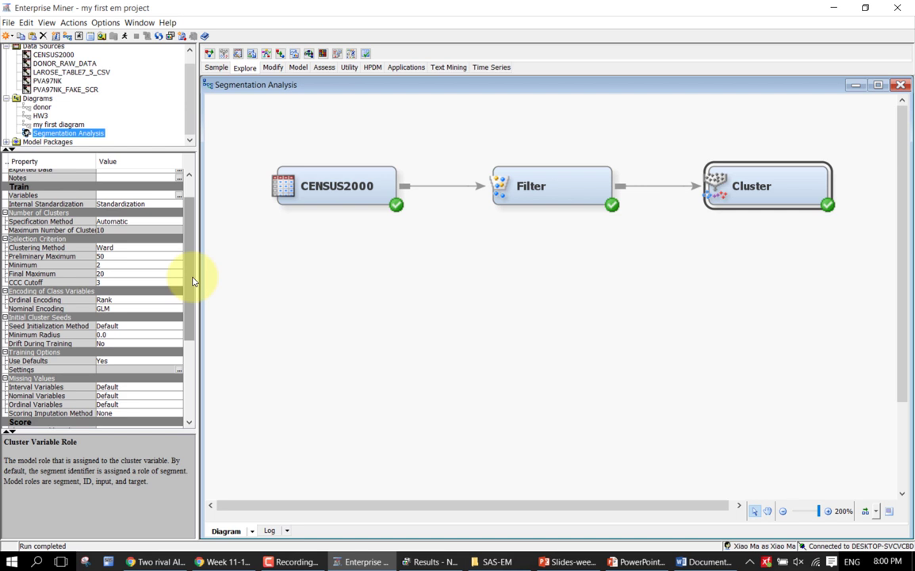
click(85, 266)
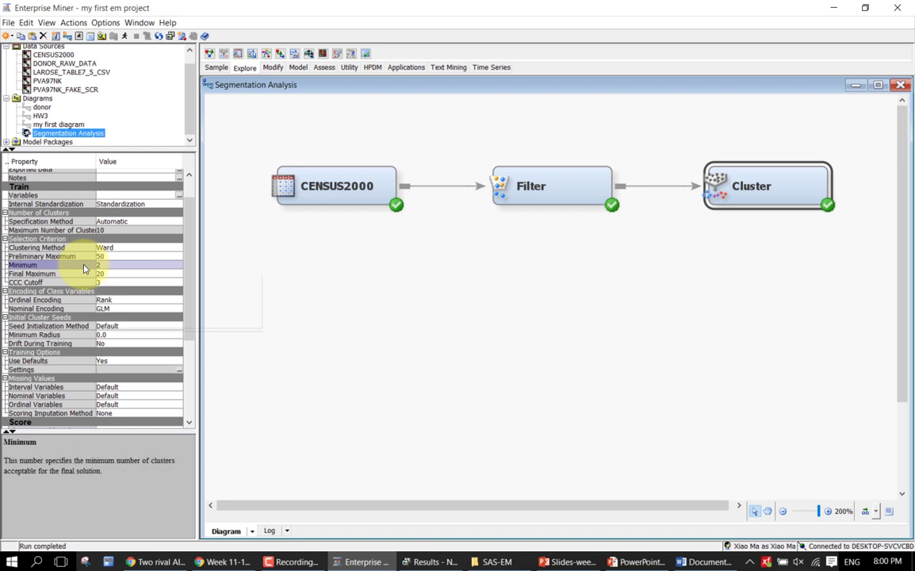
key(Up)
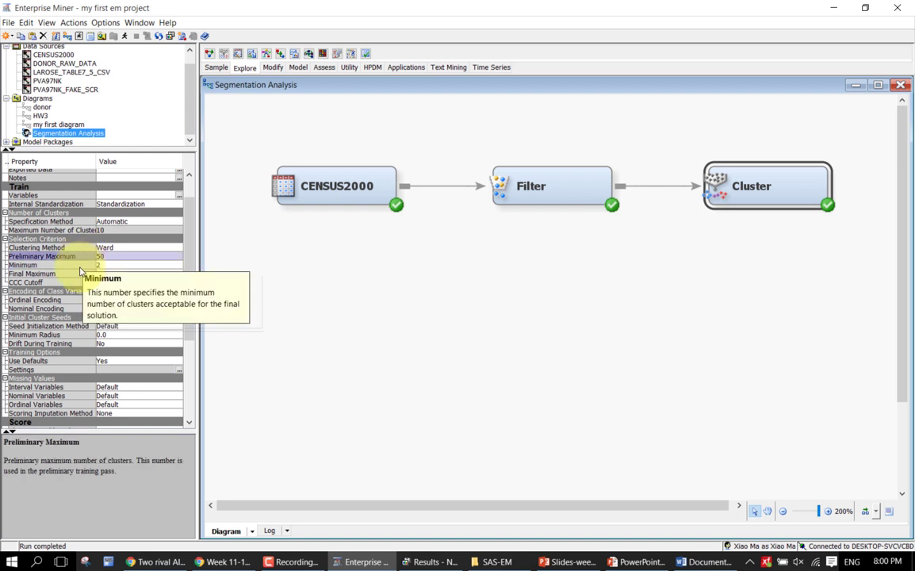
click(73, 283)
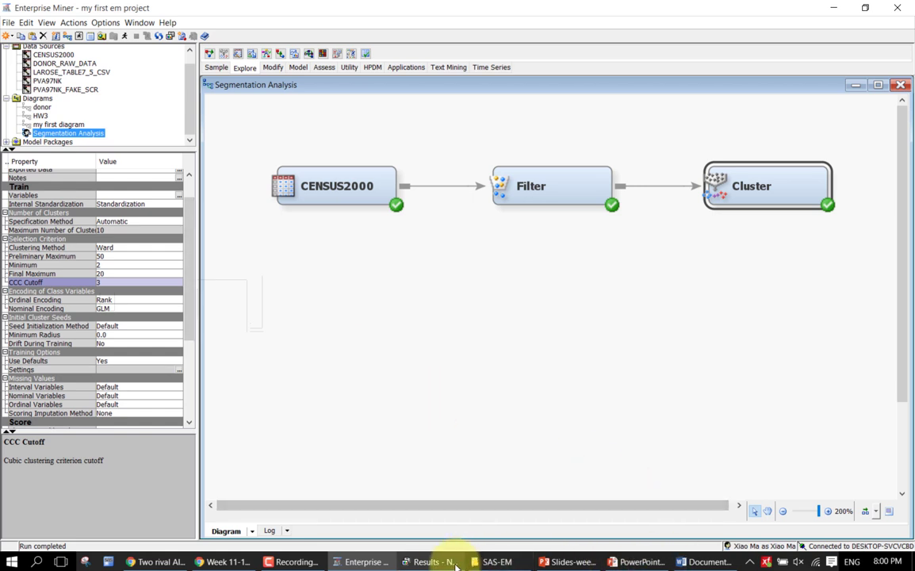
Step: Go back to the Cluster results, highlight segment 1 from the Mean Statistics table in the Segment Size chart, and clear the selection
click(428, 561)
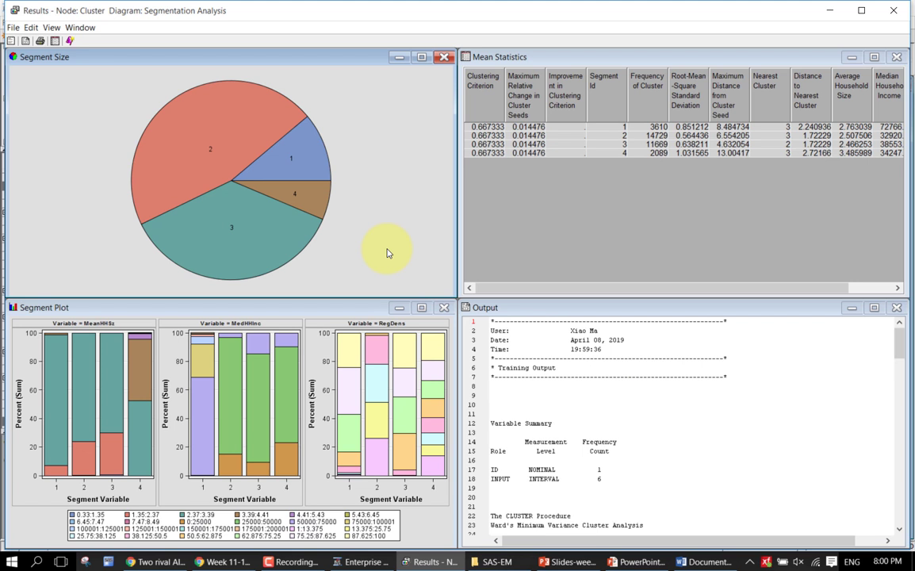
click(616, 130)
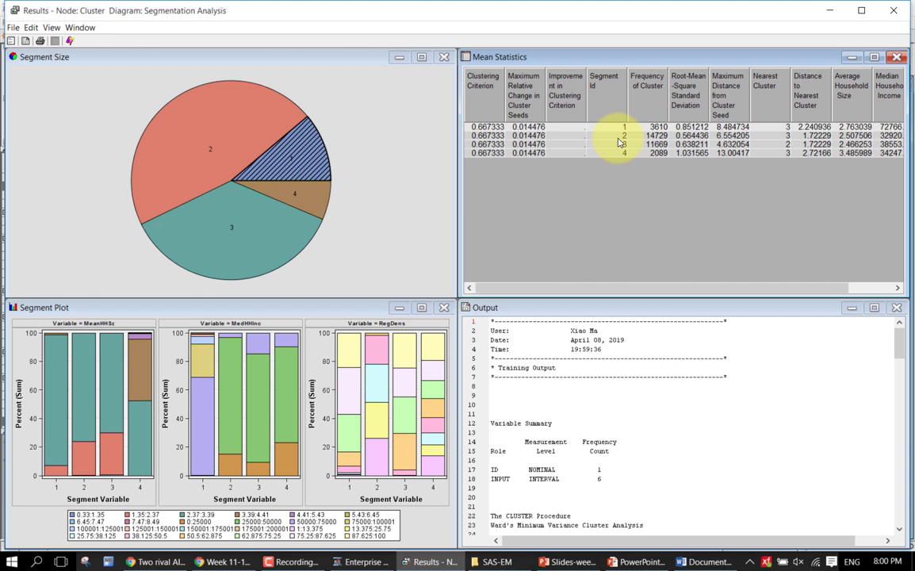
click(378, 159)
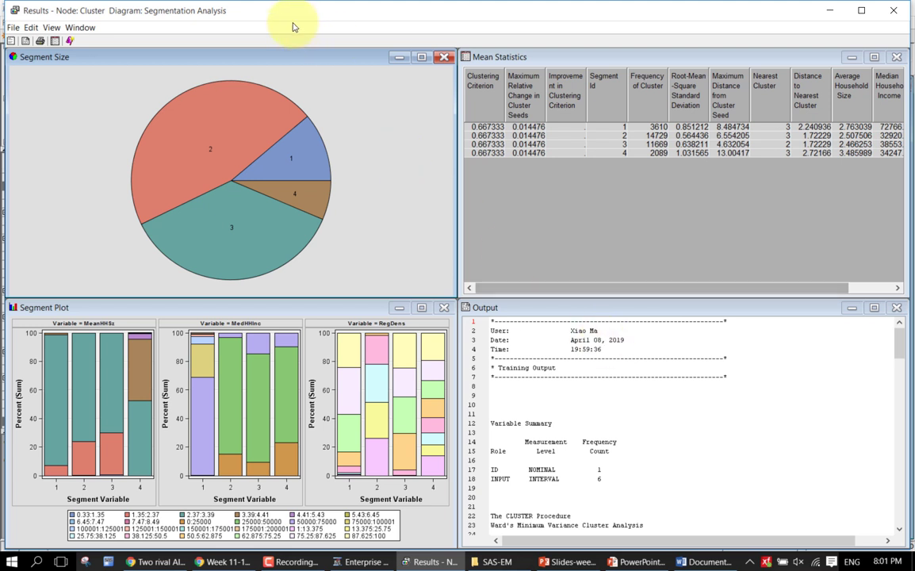
Step: Display the CCC Plot from the Cluster results' summary statistics and maximize it
click(49, 28)
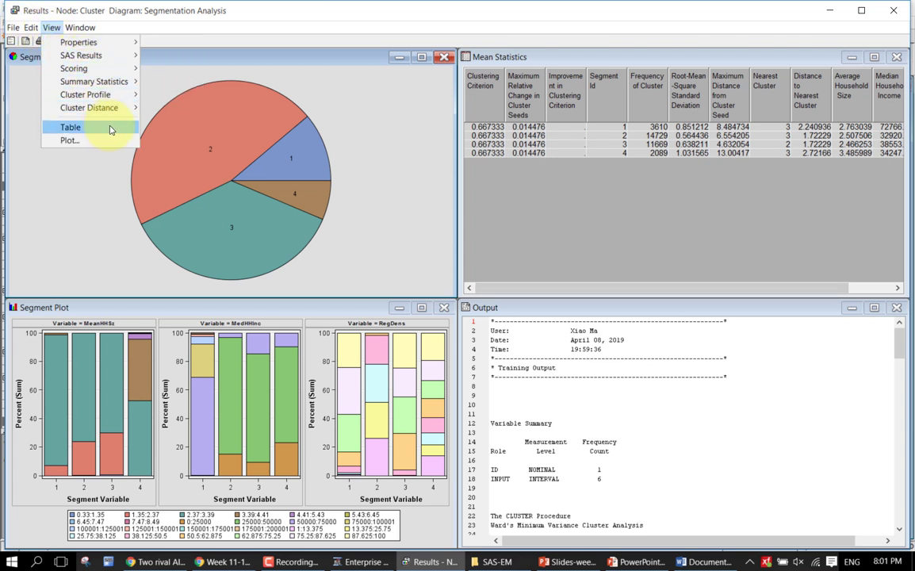
mouse_move(116, 99)
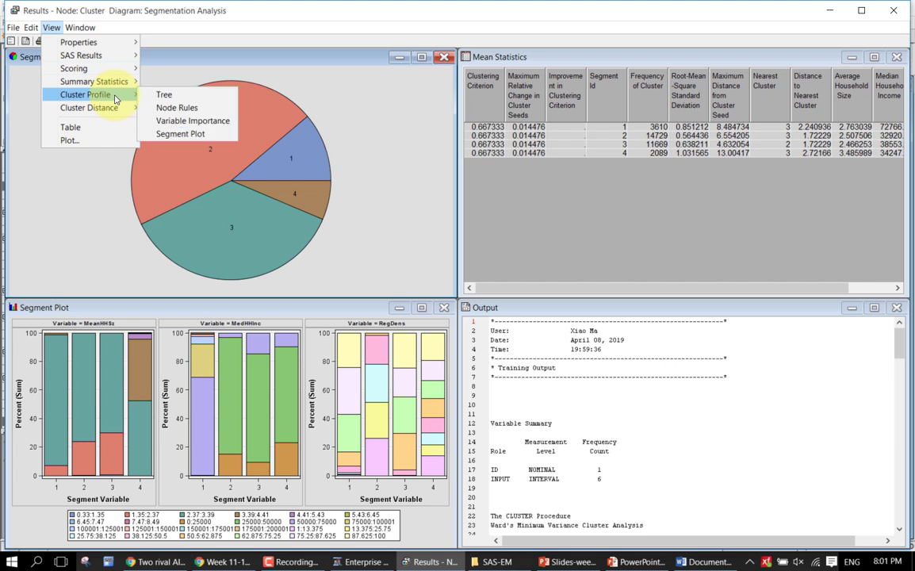
mouse_move(136, 84)
click(171, 120)
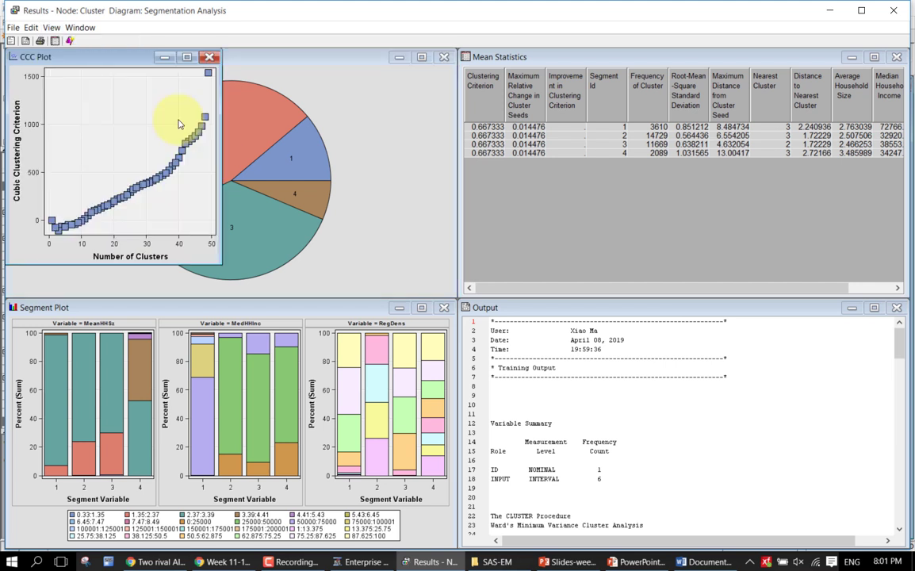
click(186, 57)
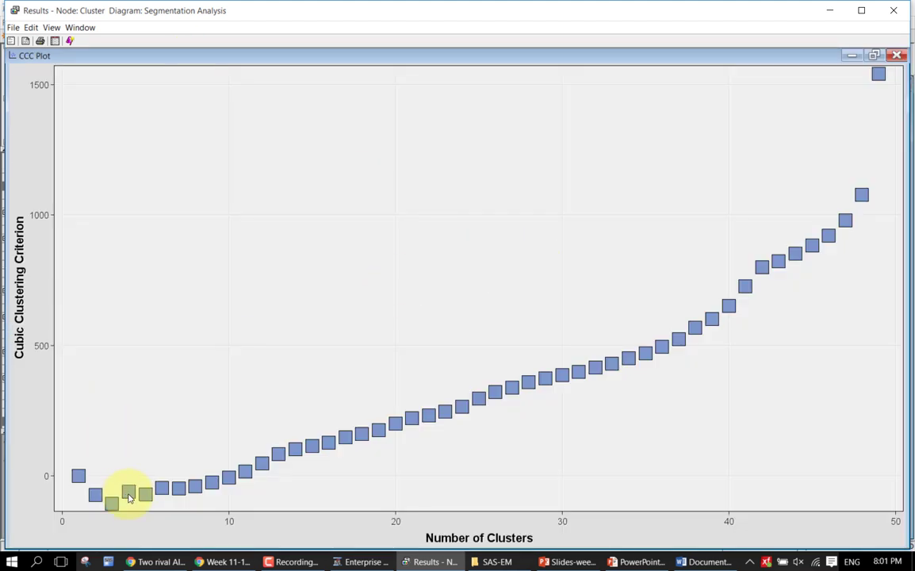
Step: Turn off Autosize Markers in the CCC Plot's scatter properties and apply a marker size of 3
right_click(388, 260)
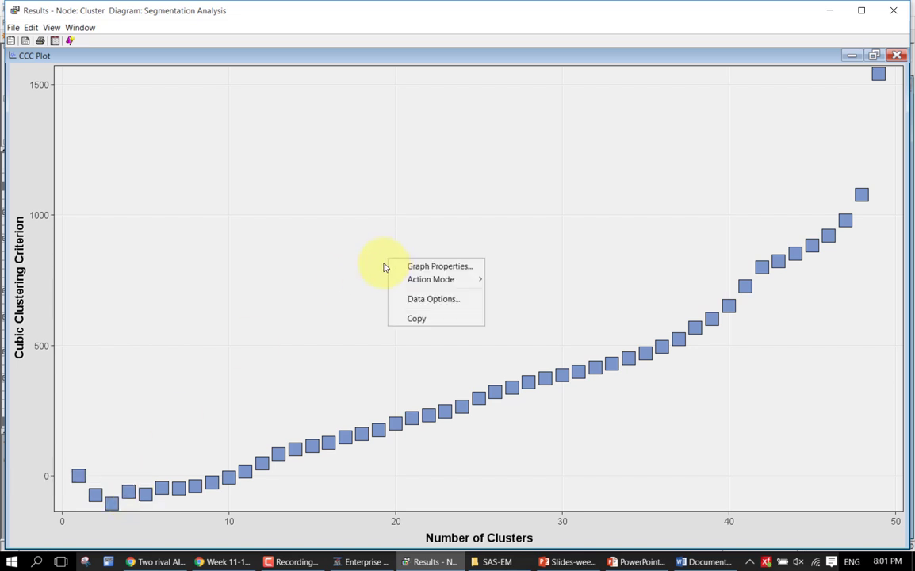
click(418, 268)
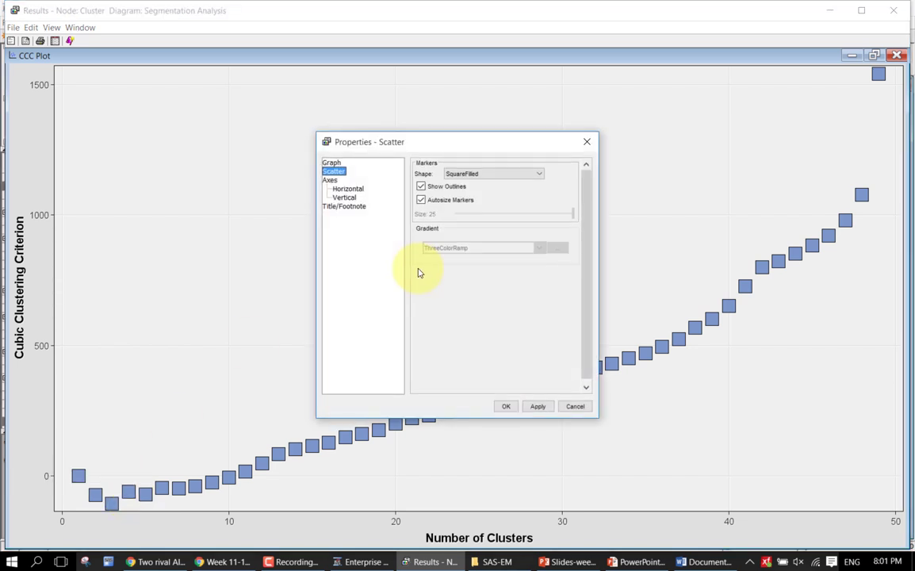
click(343, 189)
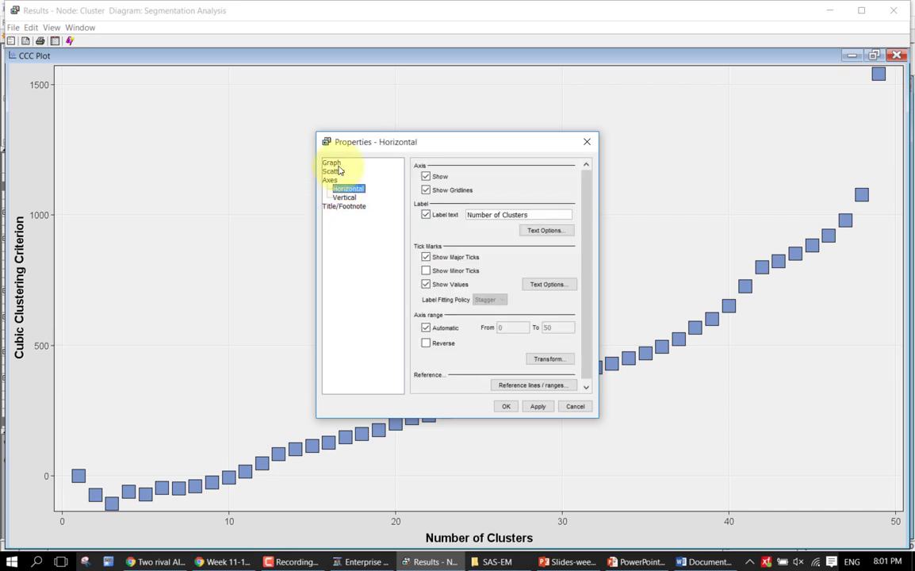
click(335, 163)
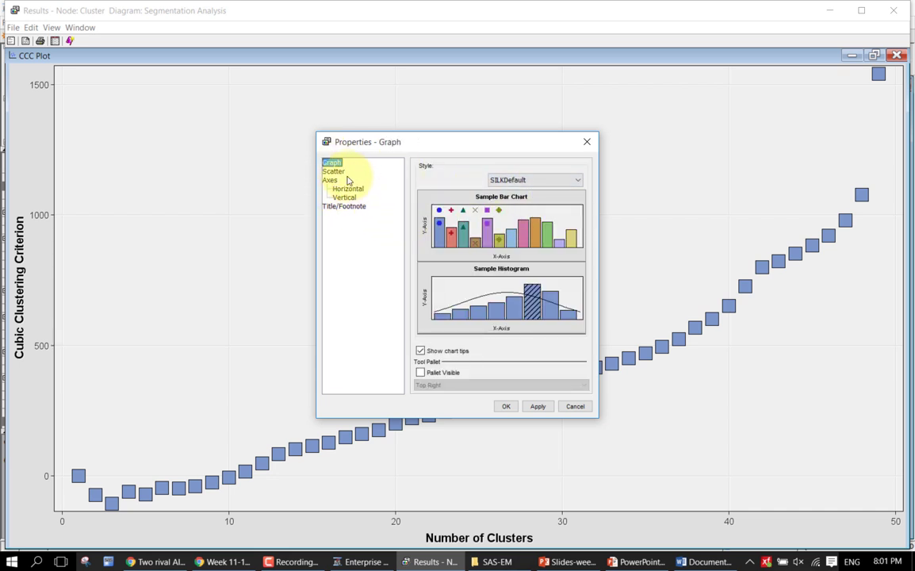
click(335, 172)
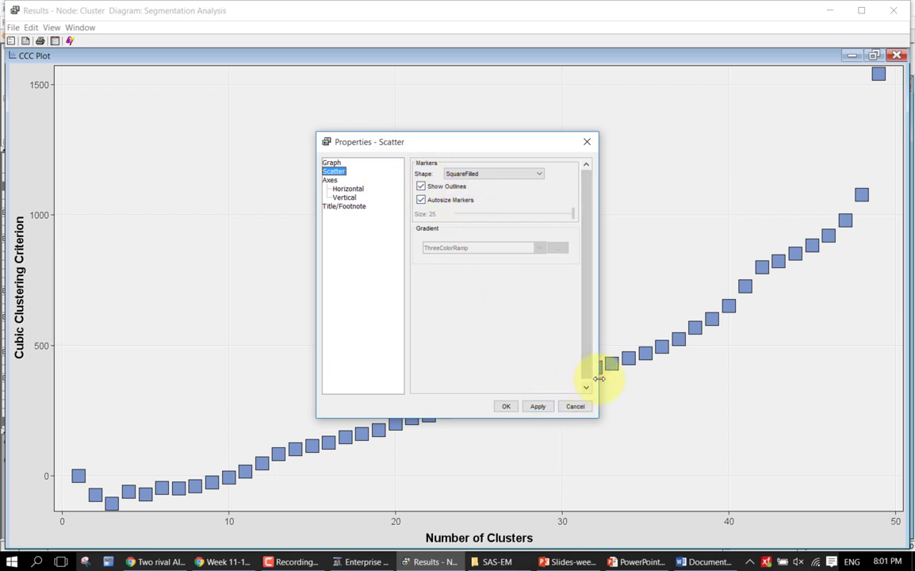
drag(598, 379, 644, 379)
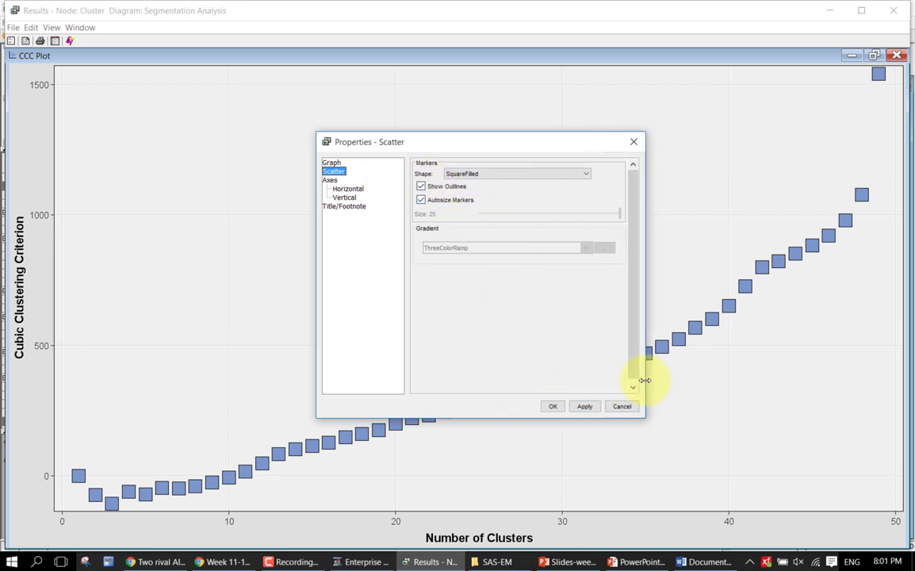
click(445, 202)
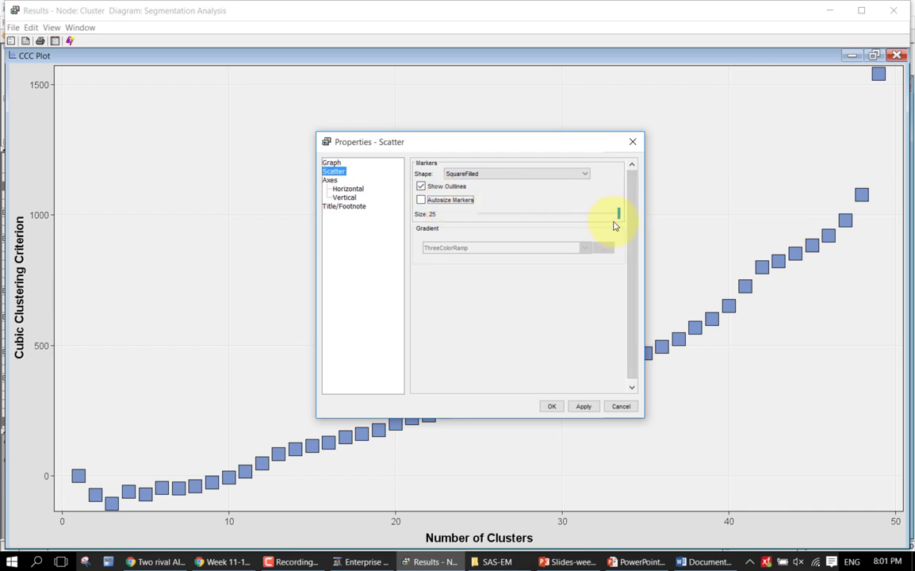
drag(619, 216, 482, 224)
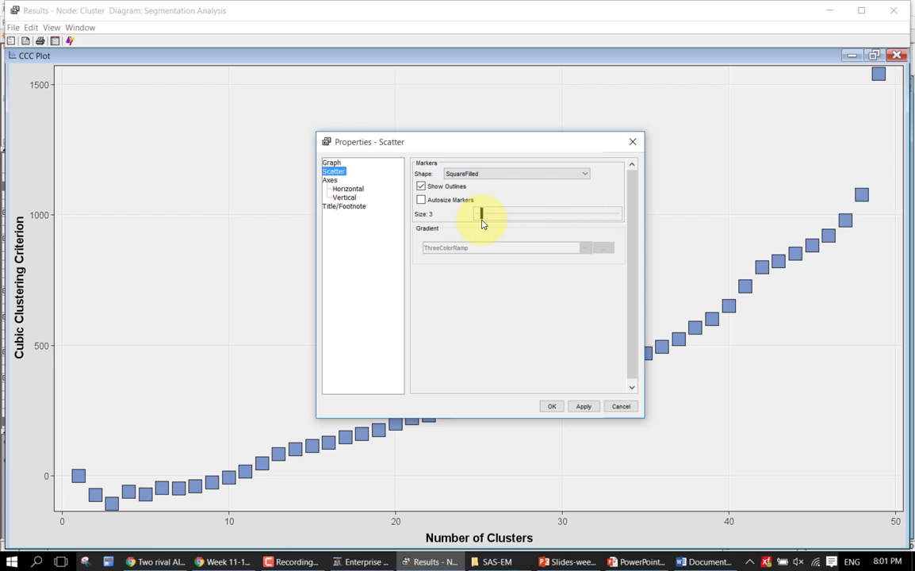
click(582, 407)
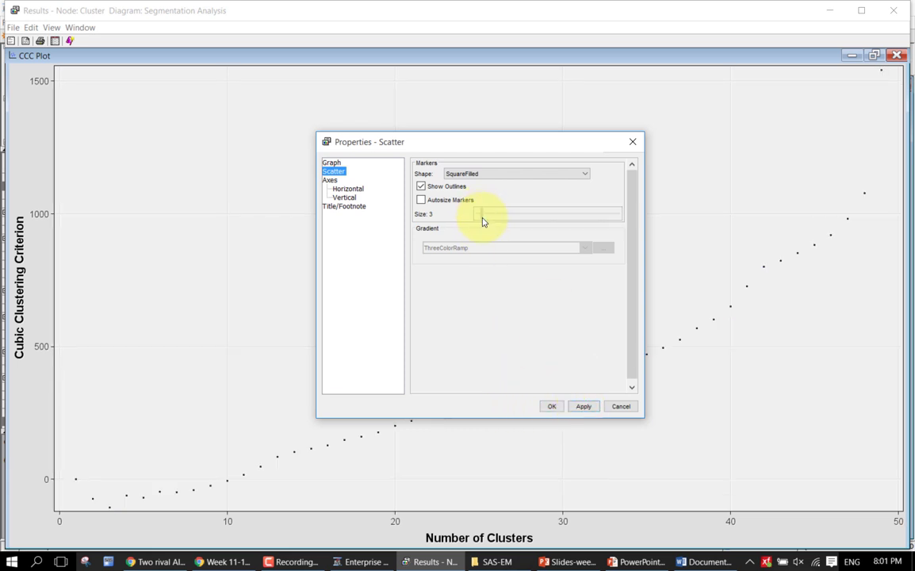
Step: Slightly enlarge the CCC Plot's markers, accept the graph properties, and inspect the point for four clusters
drag(484, 220, 503, 225)
click(582, 407)
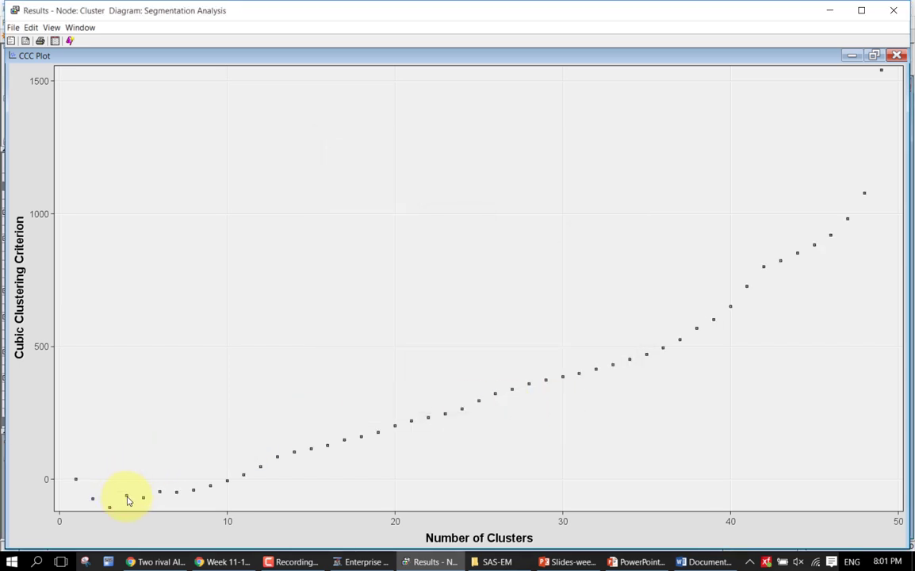
mouse_move(128, 499)
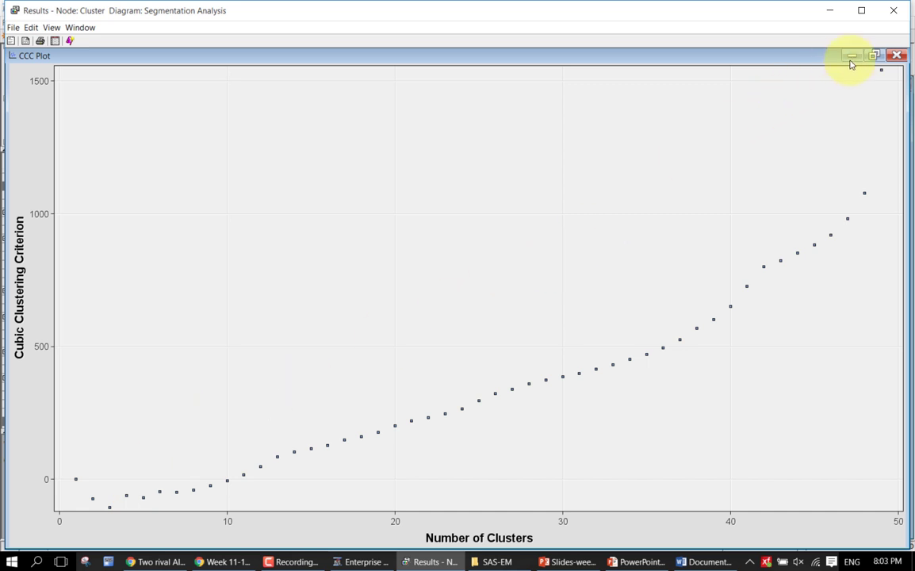
Step: Close the Cluster results and add a Segment Profile node to the diagram, connected after the Cluster node
click(895, 11)
click(742, 257)
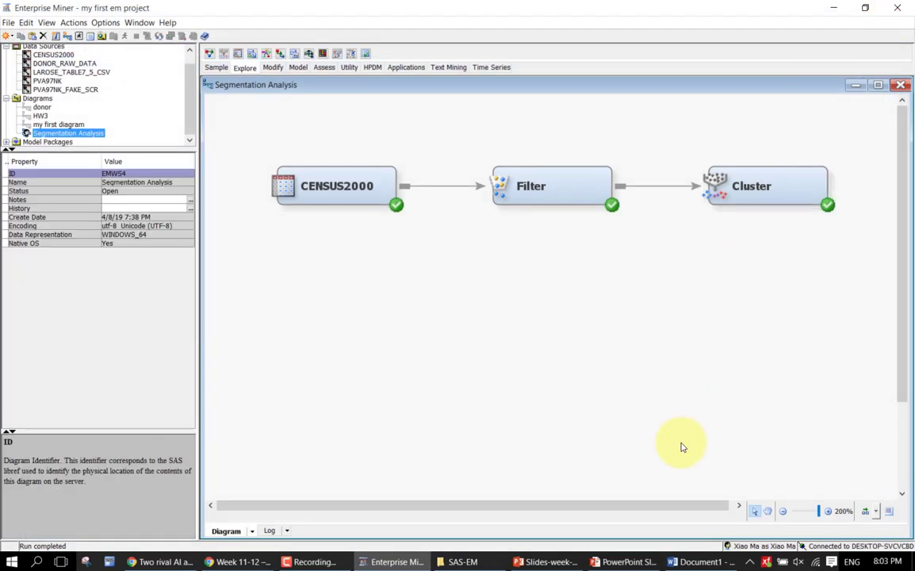
drag(715, 506, 731, 506)
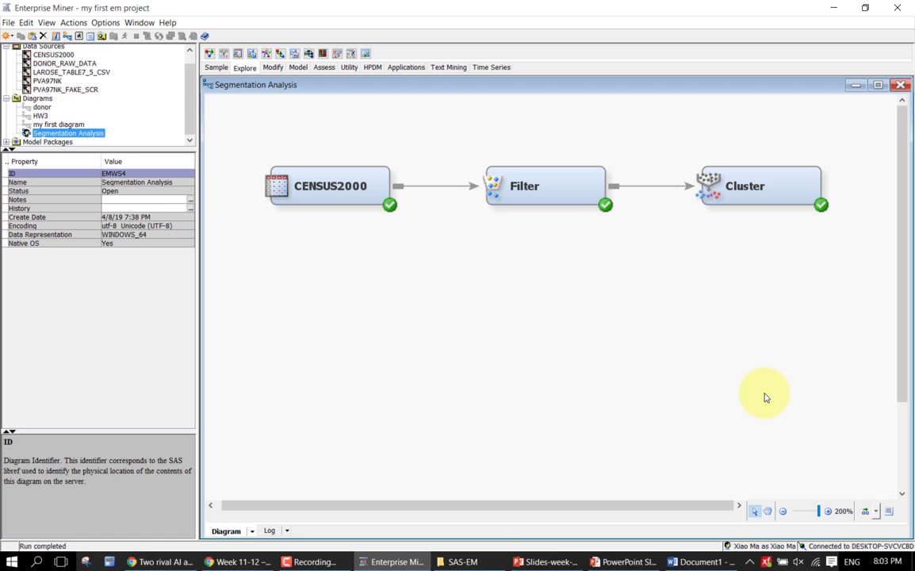
click(320, 70)
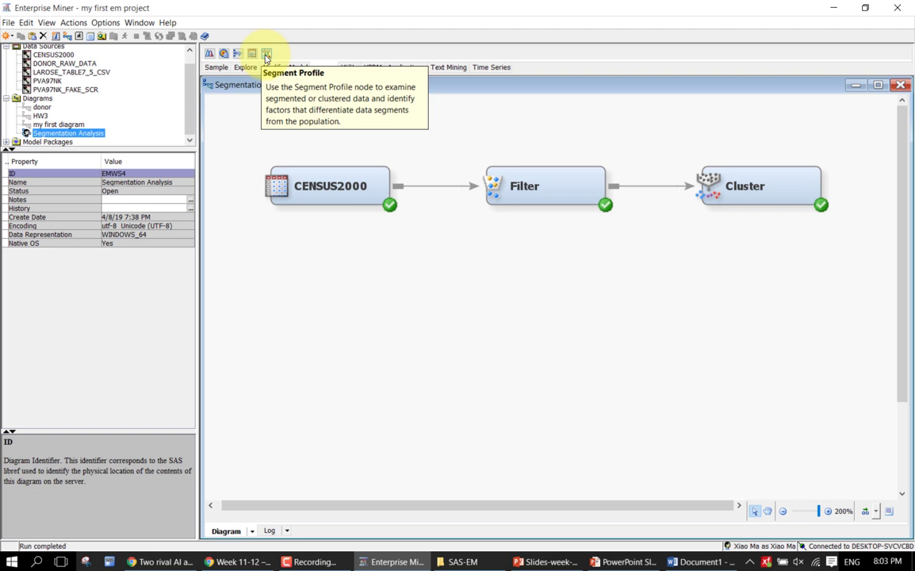
drag(266, 57, 853, 177)
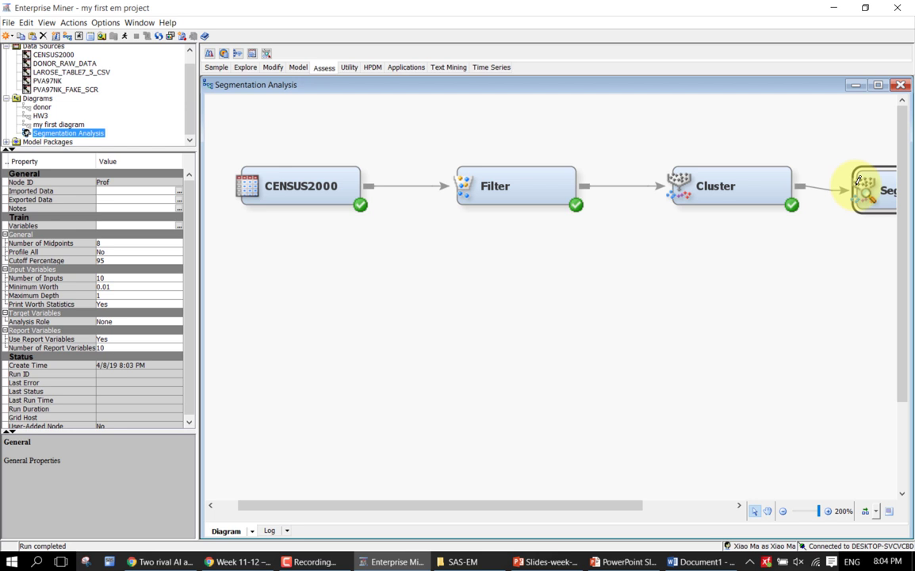
Step: Open the Segment Profile node's variables and widen the Name column to fit the full variable names
click(660, 505)
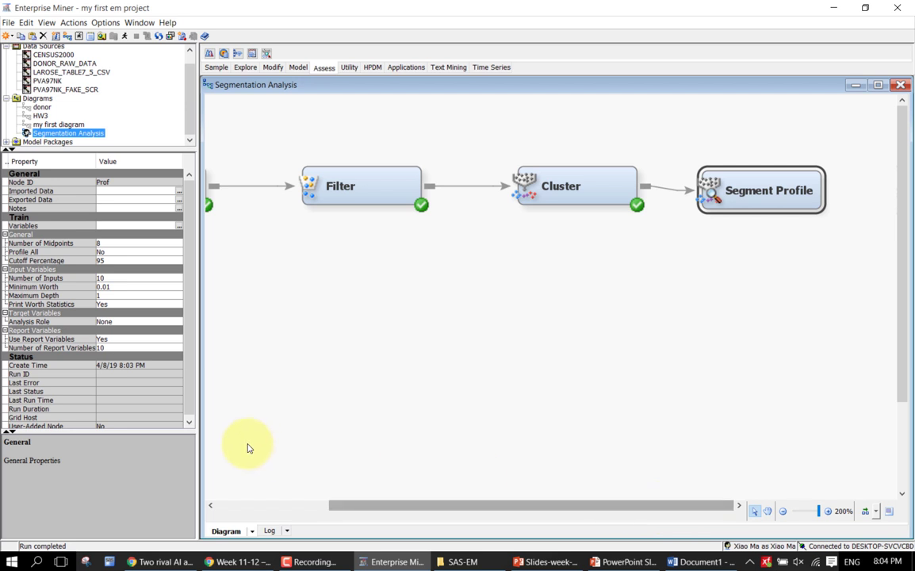
click(179, 226)
click(179, 225)
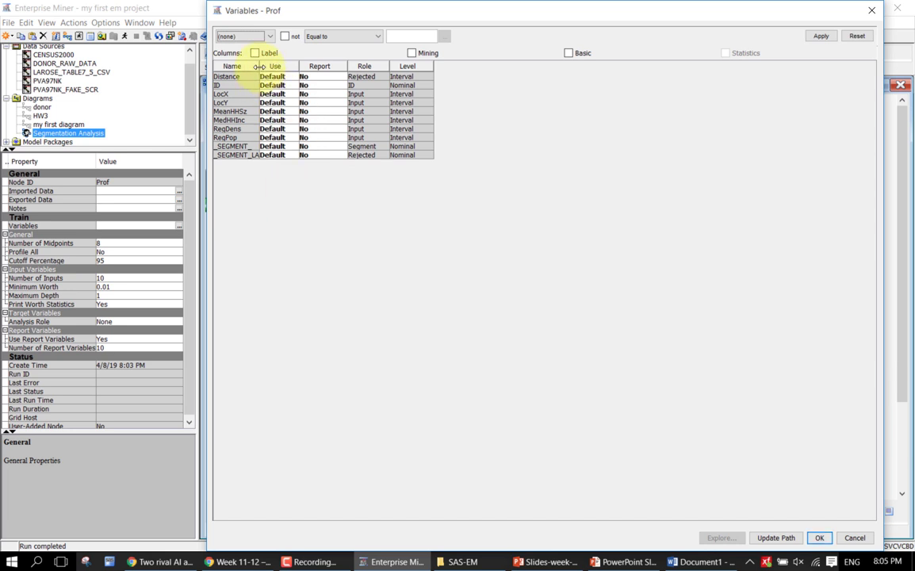
drag(259, 67, 287, 69)
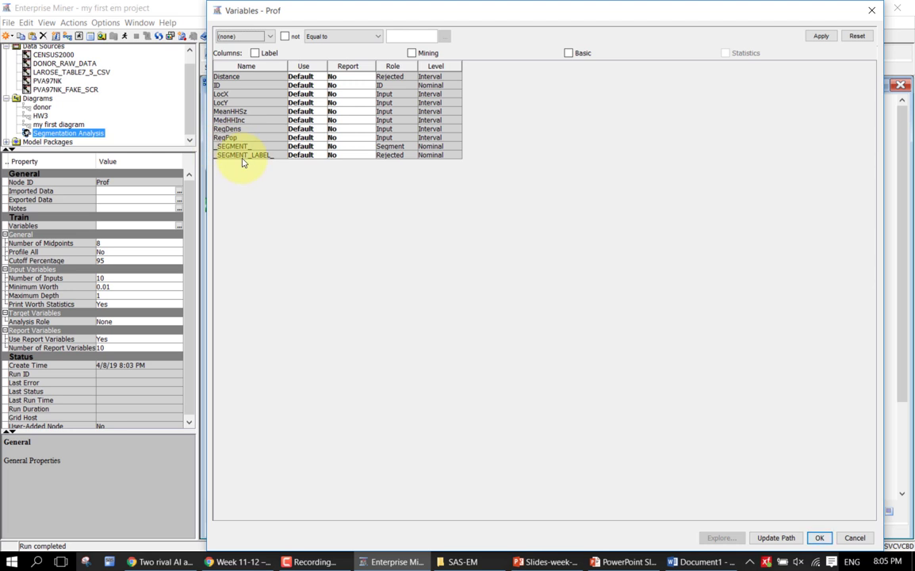
Step: Set Use to No for the ID, LocX, LocY and RegPop variables and accept the changes
click(267, 85)
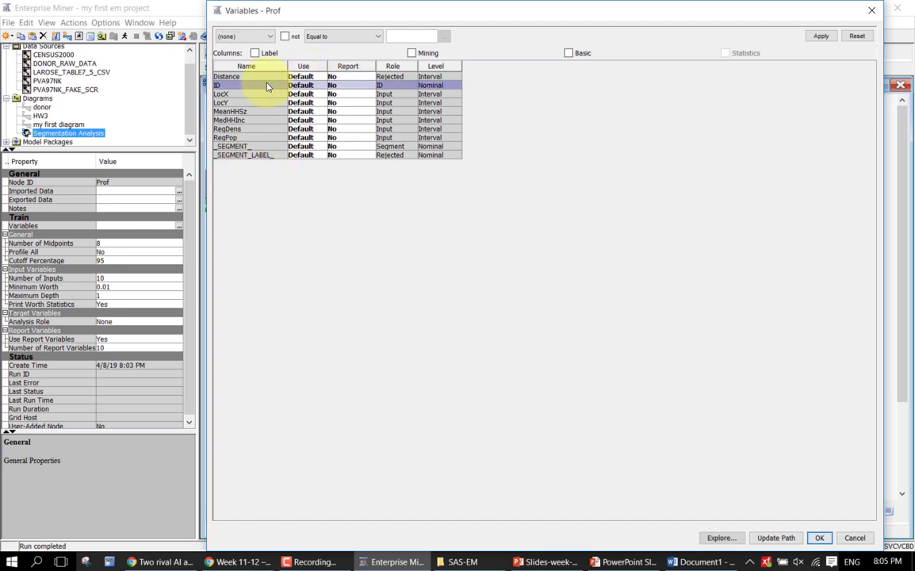
click(247, 94)
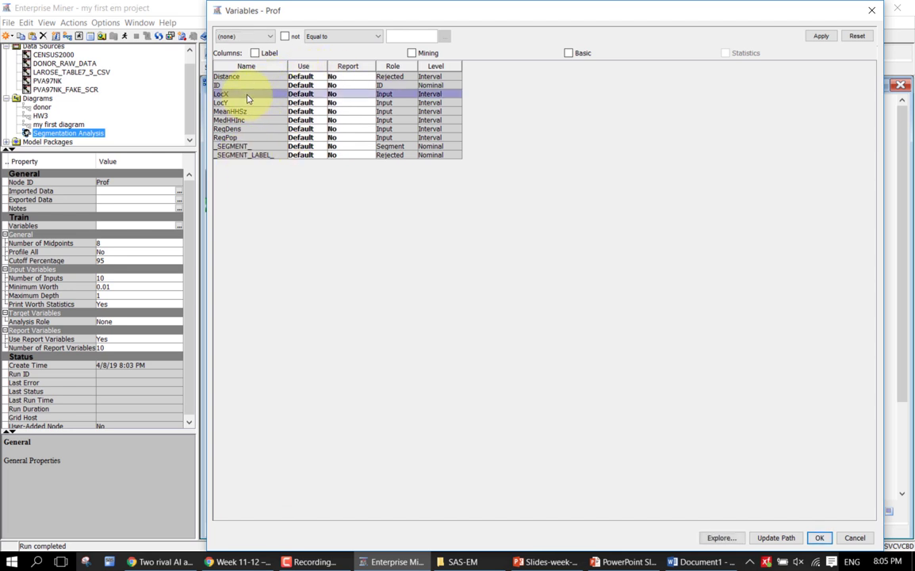
click(246, 86)
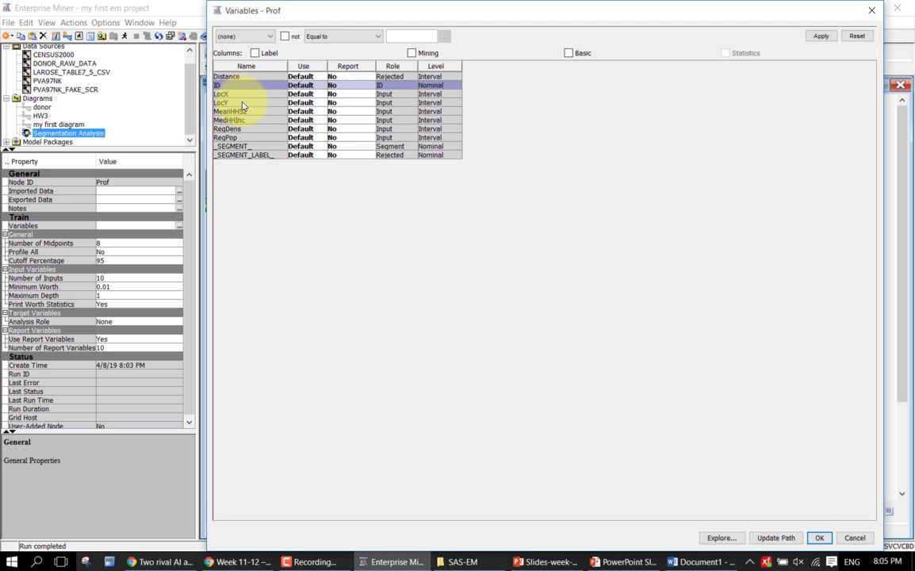
shift+click(242, 102)
ctrl+click(240, 139)
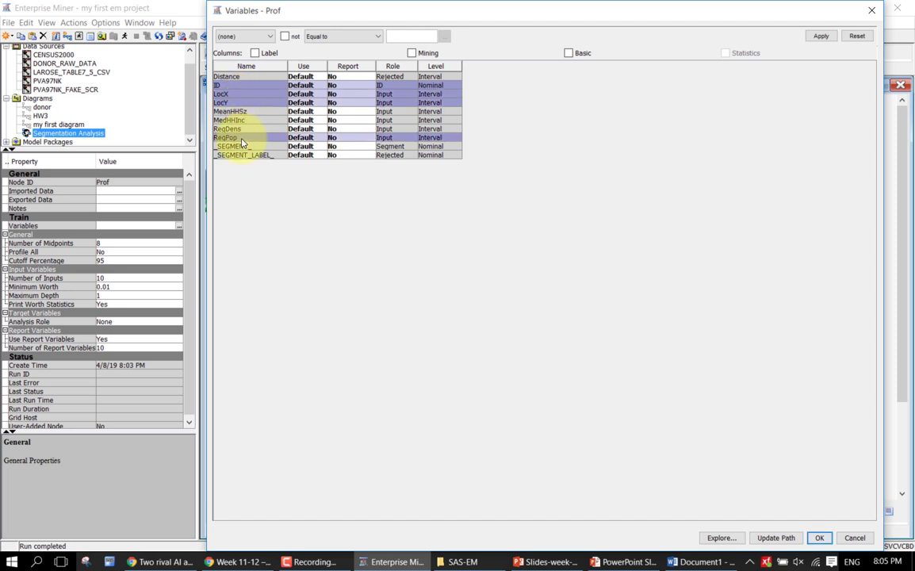
click(295, 138)
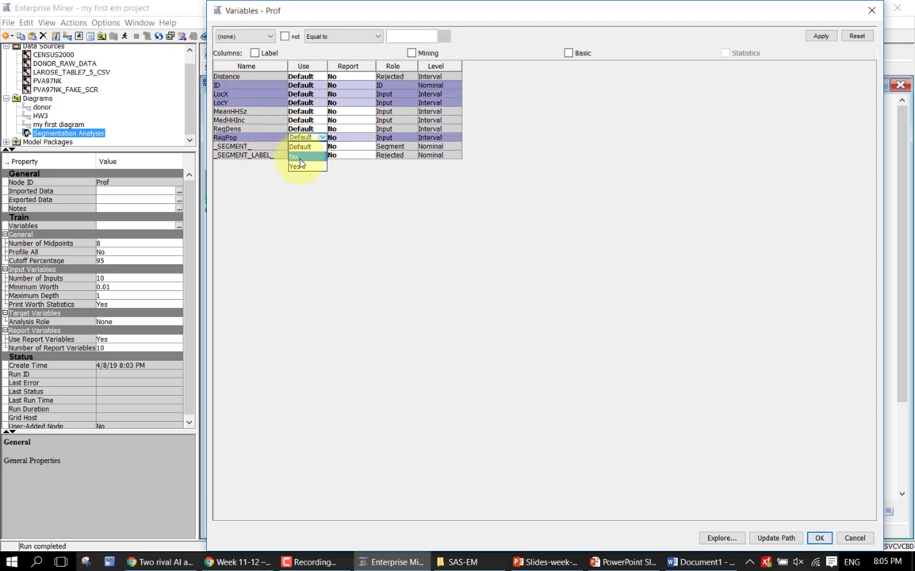
click(299, 156)
click(272, 156)
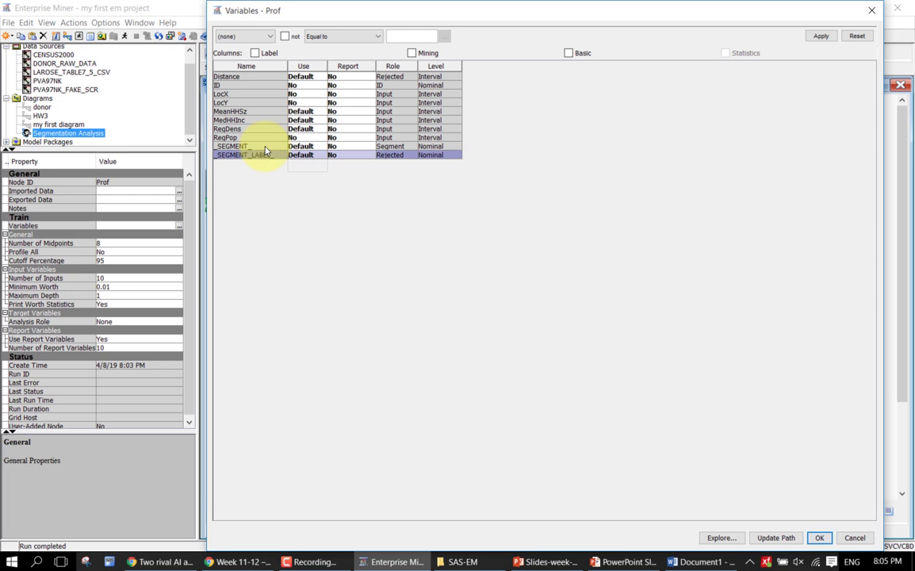
click(817, 538)
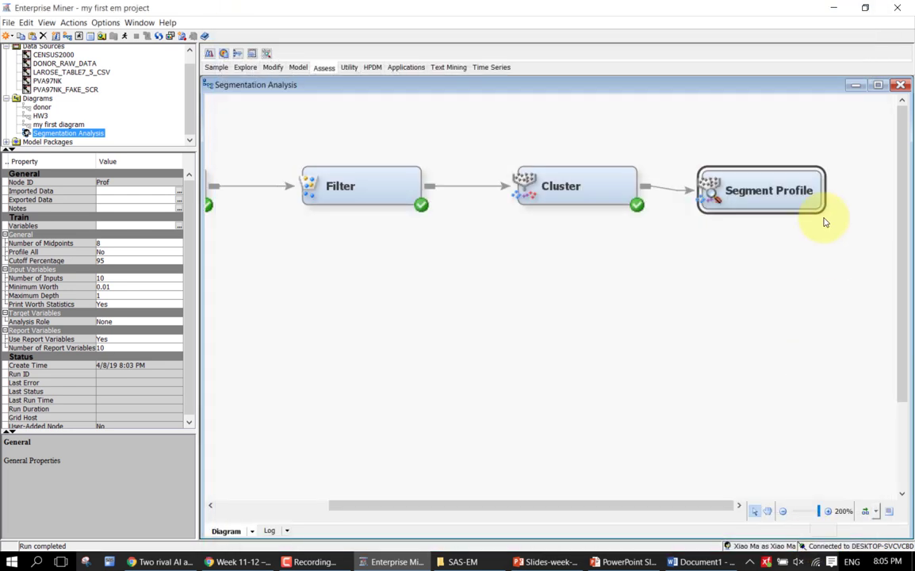
Step: Run the path through the Segment Profile node and open its results
right_click(763, 208)
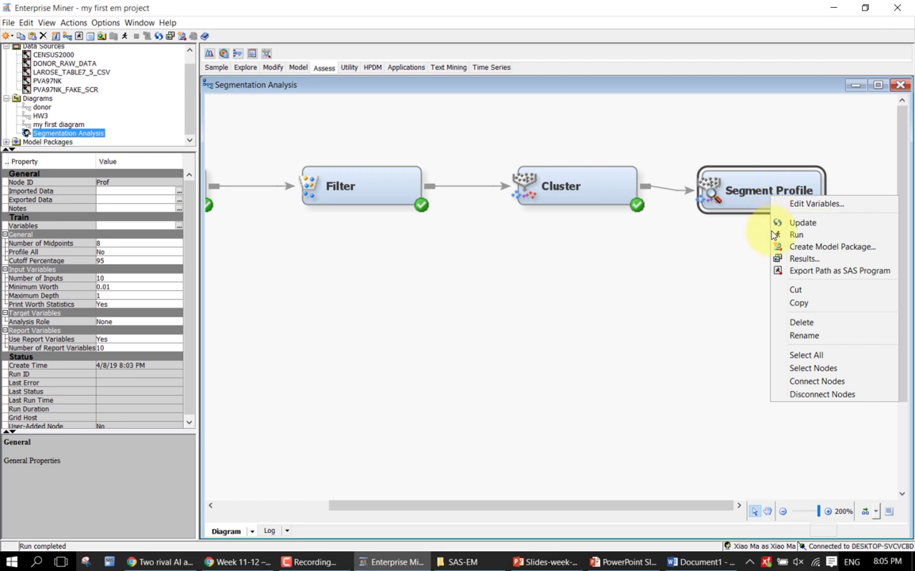
click(774, 235)
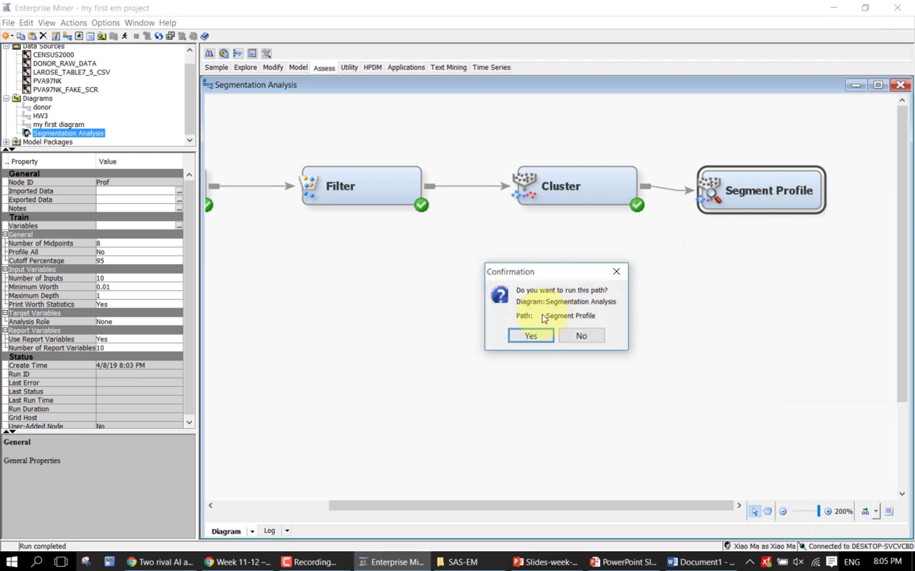
click(530, 337)
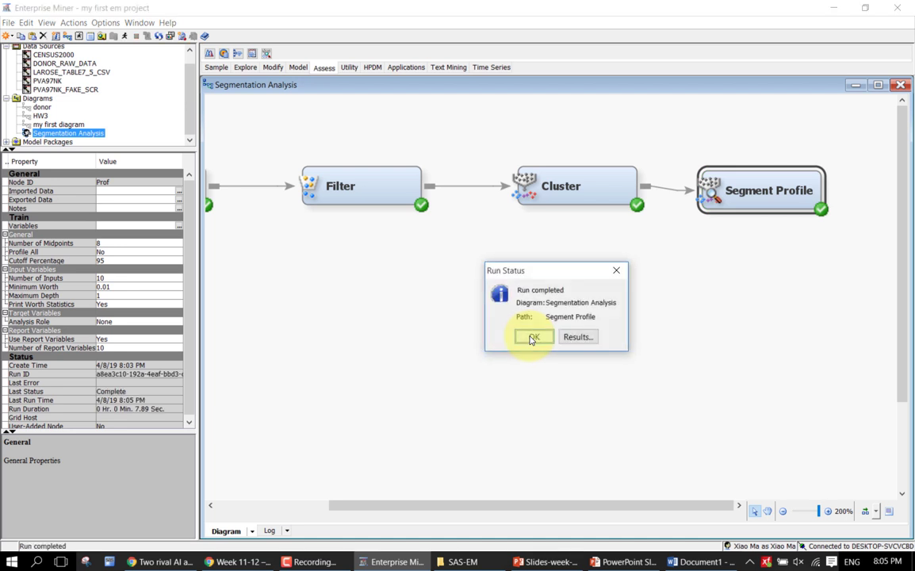
click(575, 340)
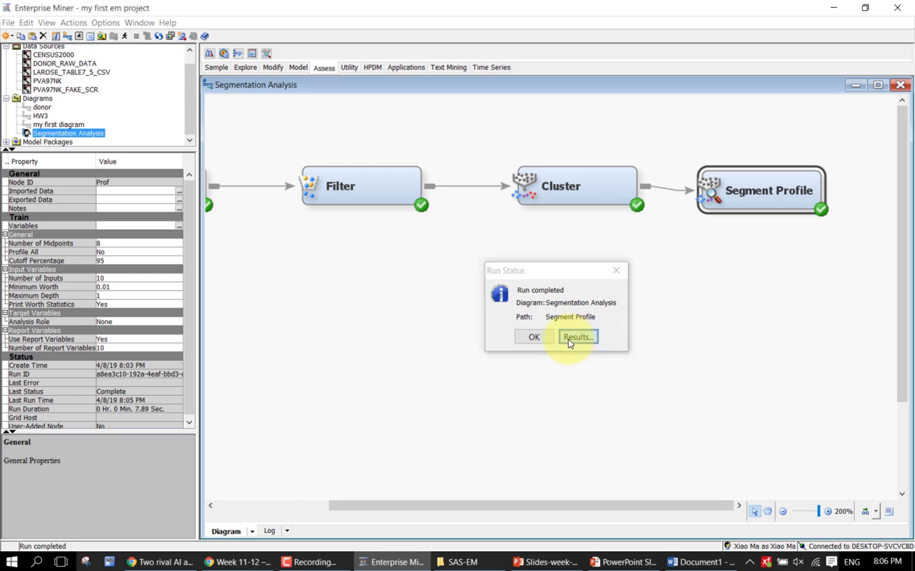
click(577, 337)
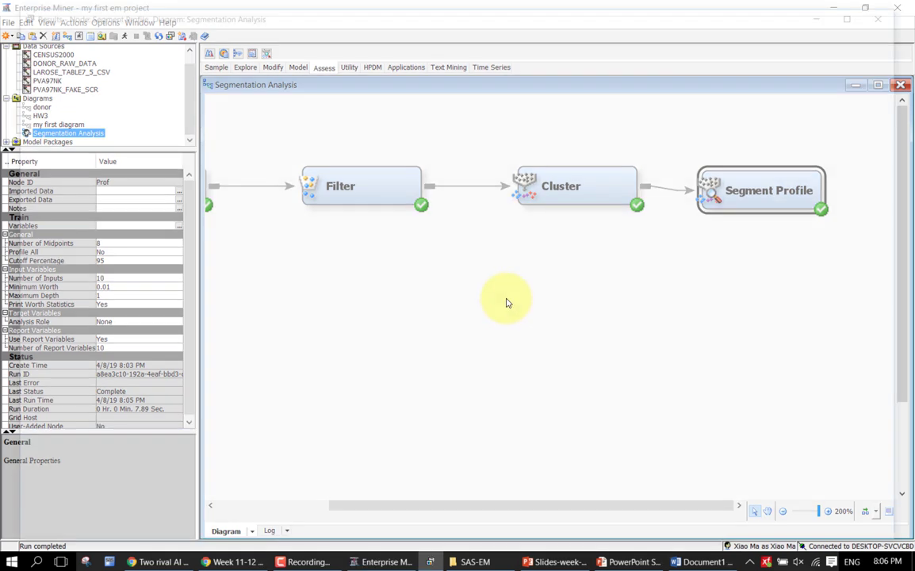